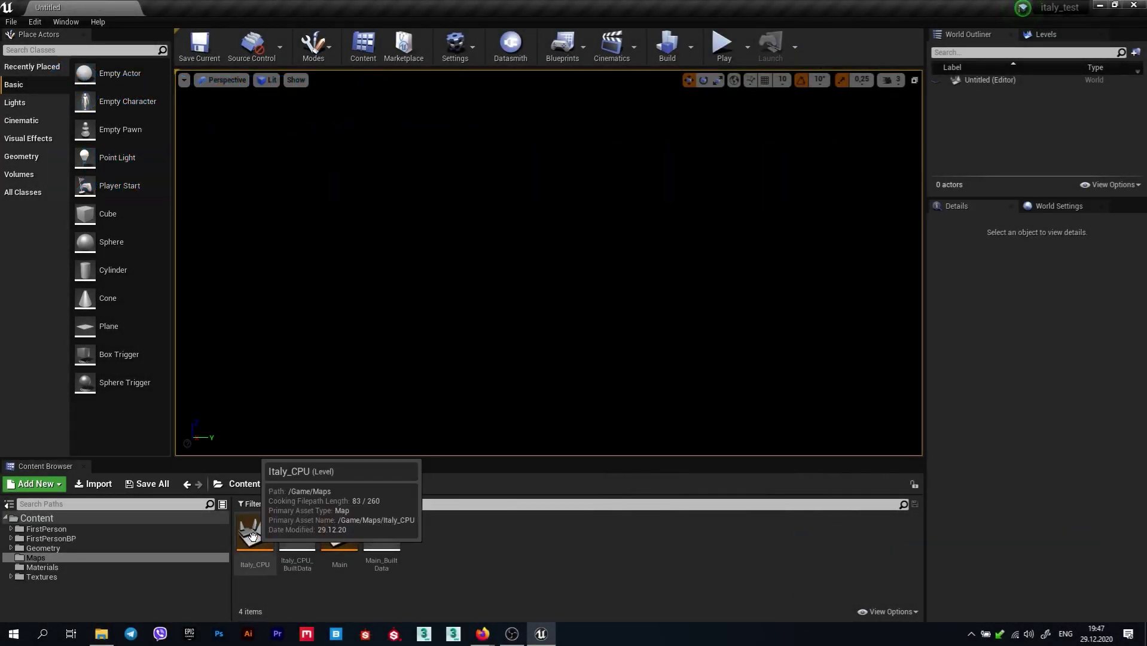
Duplicate the Italy_CPU map from its Content Browser menu and name the copy Italy_GPU
double_click(253, 537)
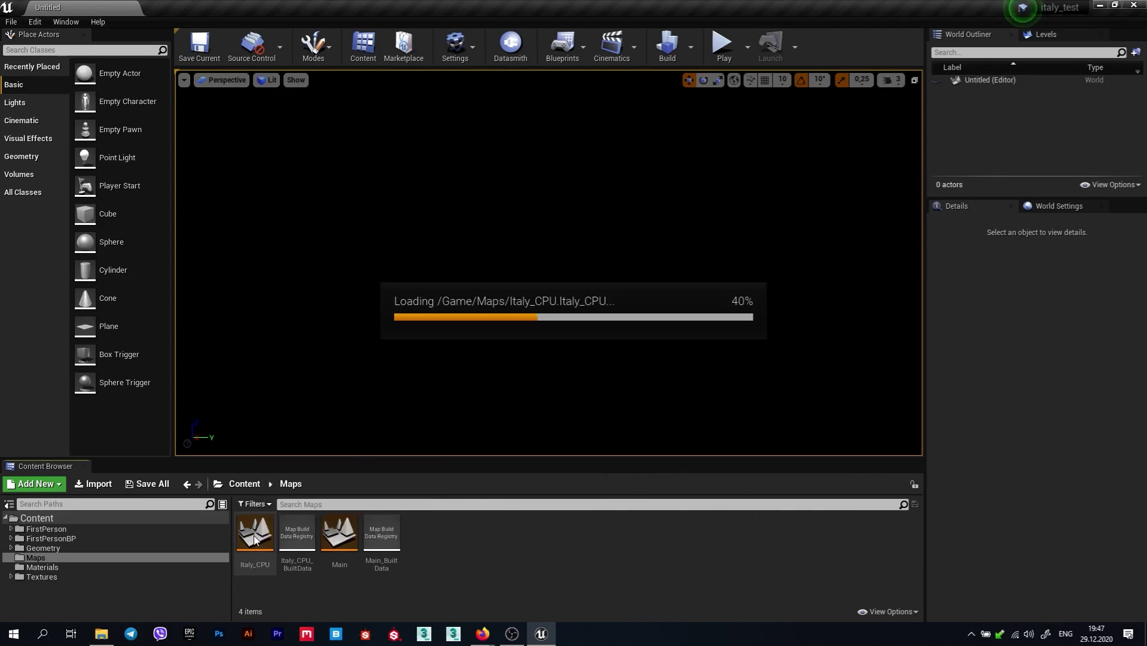
right_click(255, 539)
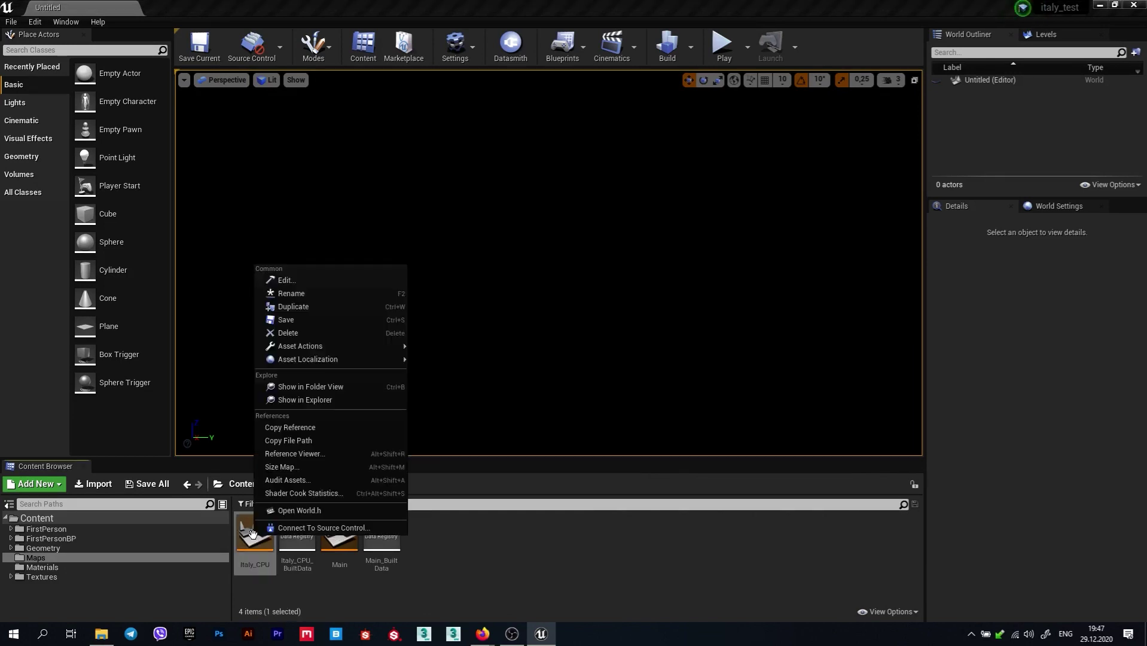
left_click(311, 308)
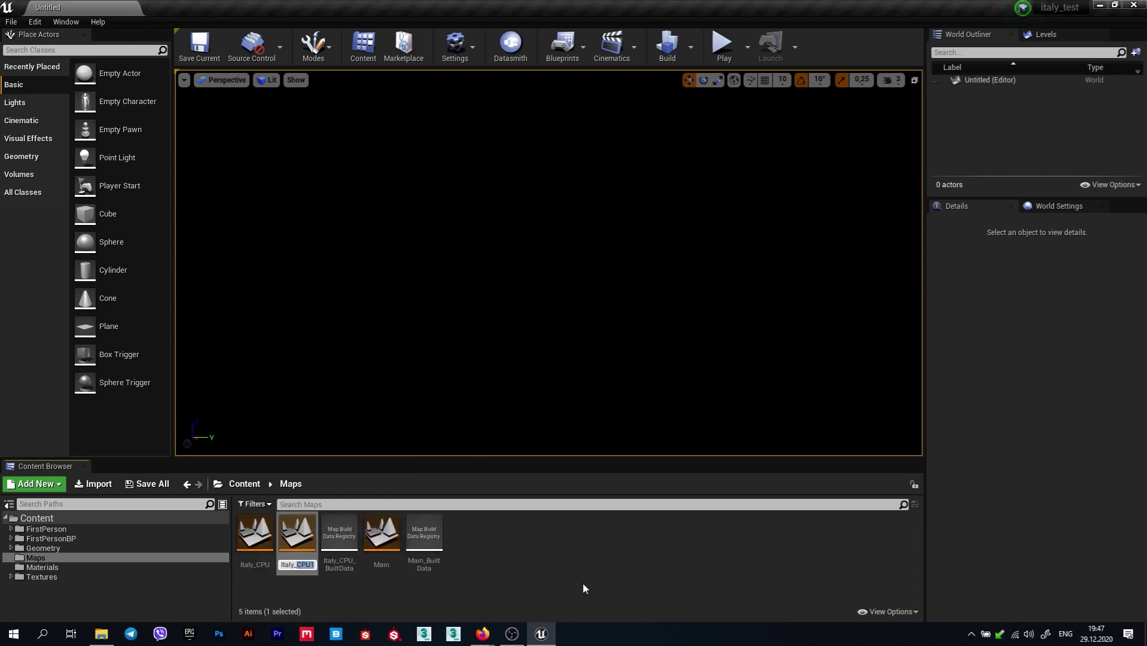
key("Return")
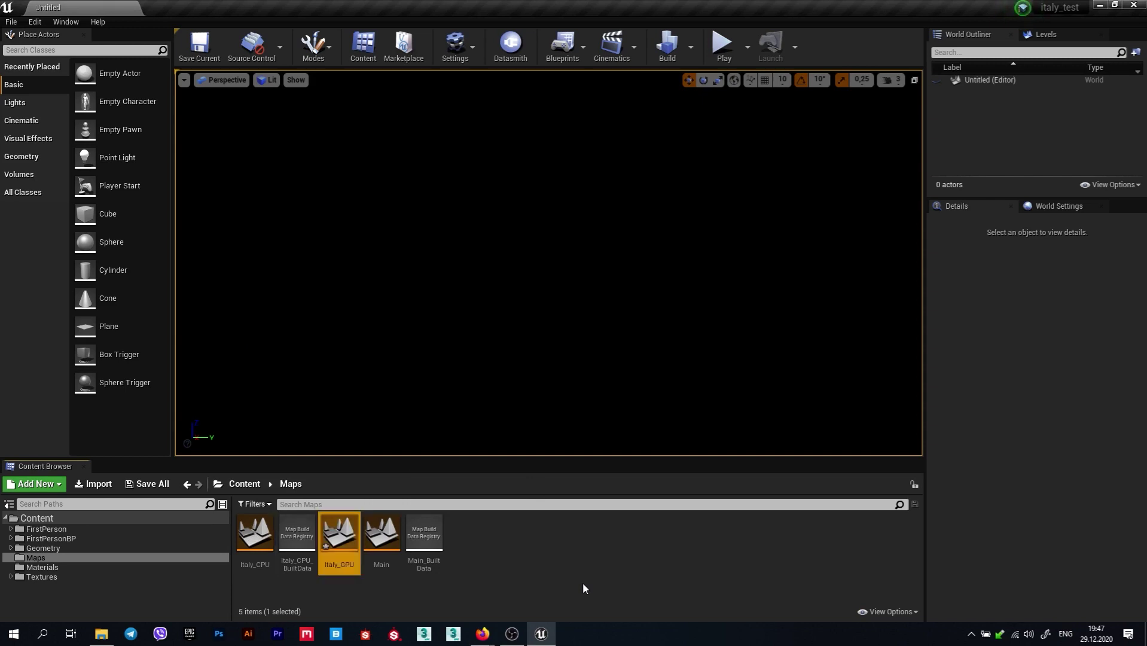
Open and save Italy_GPU, then show its World Settings with Lightmass Settings
double_click(339, 534)
left_click(613, 423)
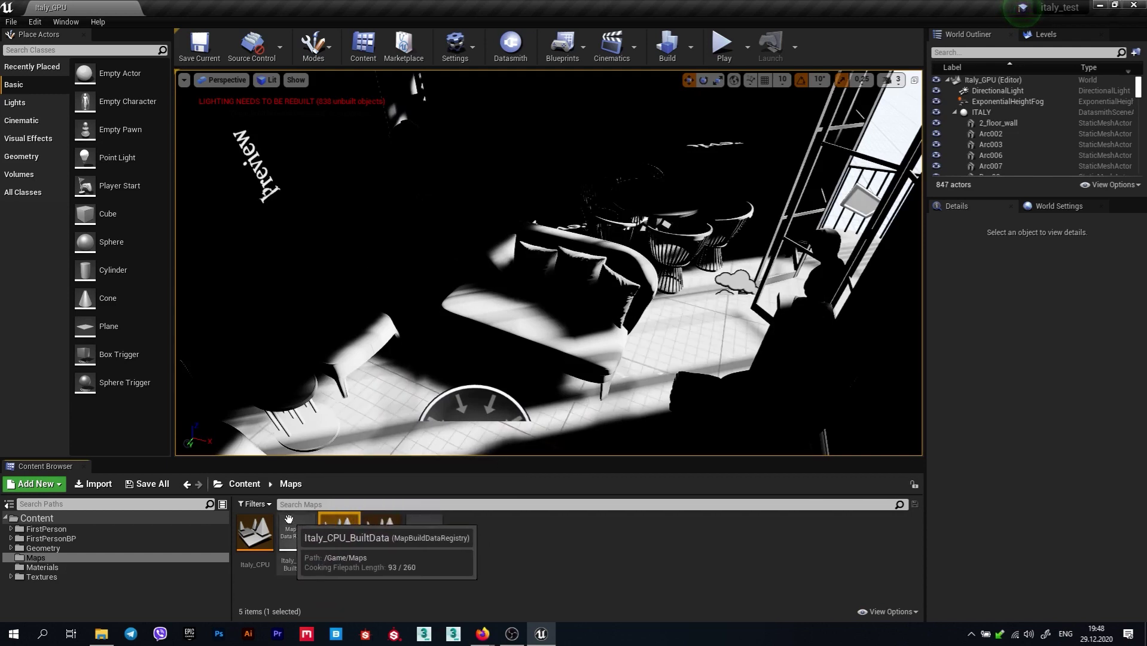
mouse_move(549, 263)
right_mouse_down()
mouse_move(549, 239)
mouse_move(658, 251)
mouse_move(539, 287)
mouse_move(579, 336)
right_mouse_up()
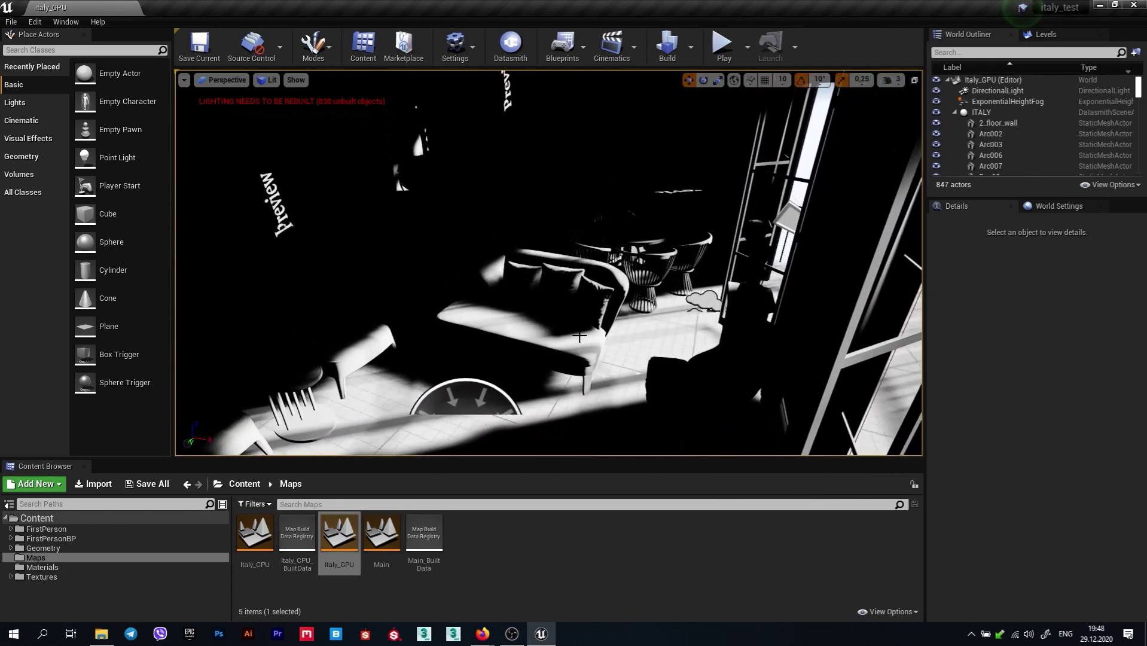
left_click(1058, 206)
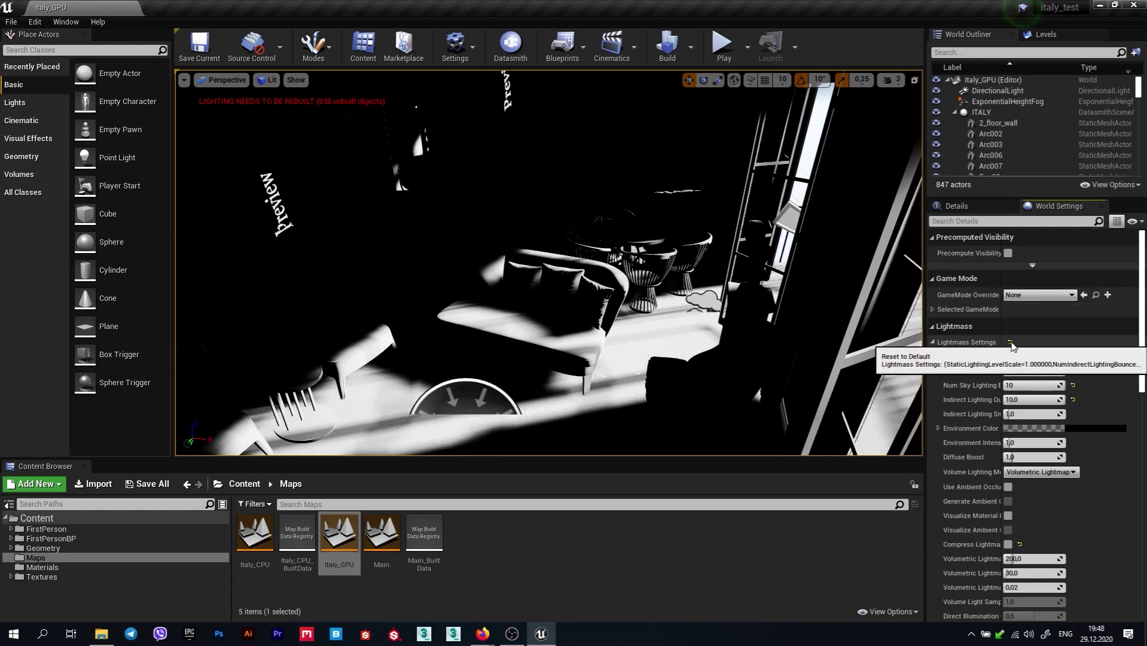
Reset Lightmass Settings to defaults and review the Build menu's Lighting Quality options
left_click(1011, 343)
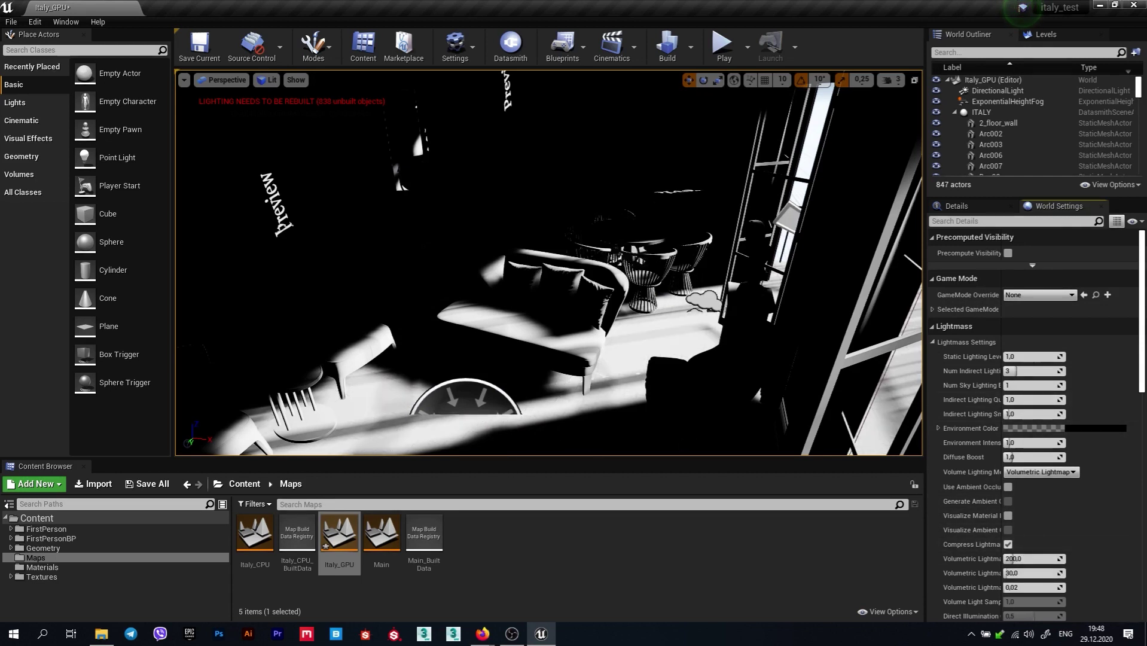
left_click(690, 46)
mouse_move(755, 99)
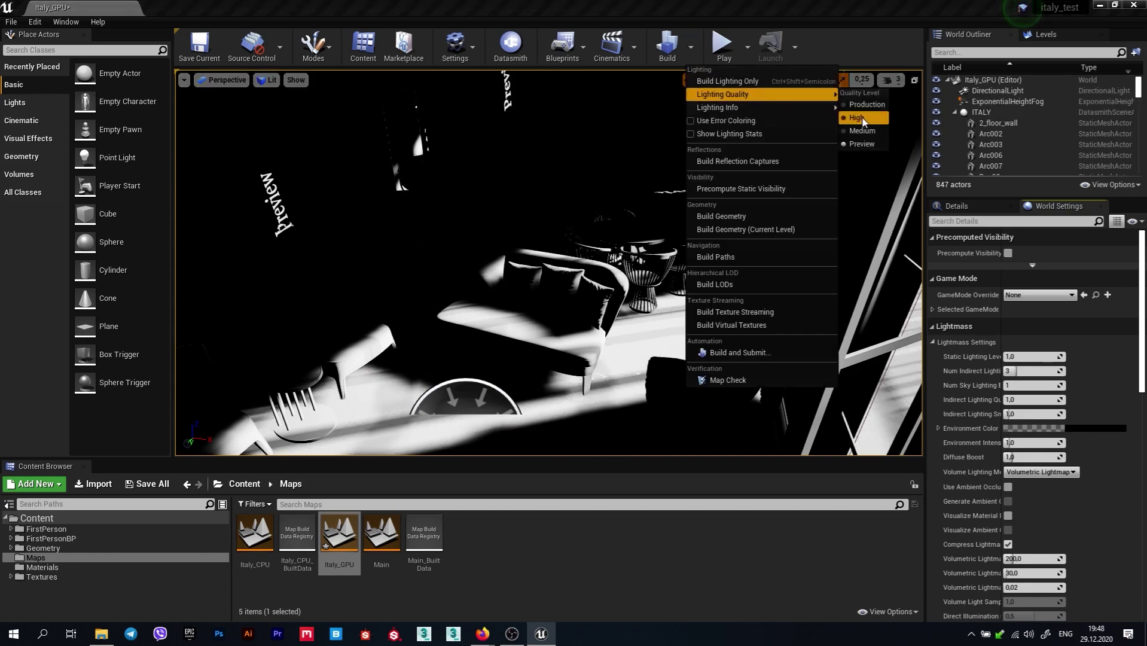
left_click(697, 43)
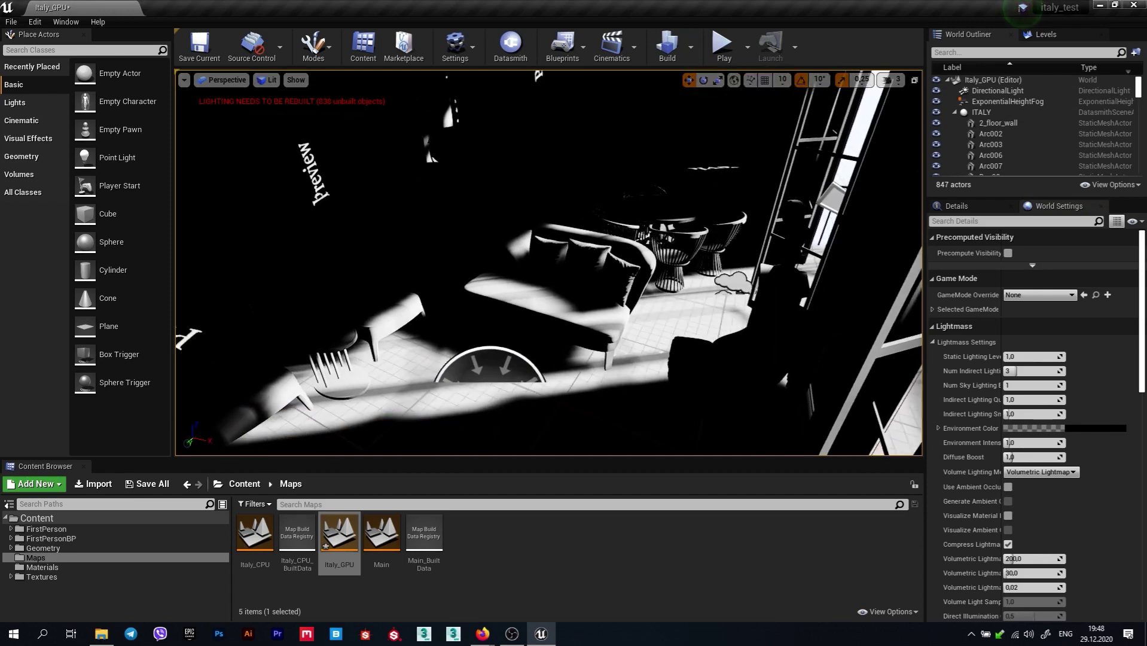
right_click_drag(549, 263, 549, 263)
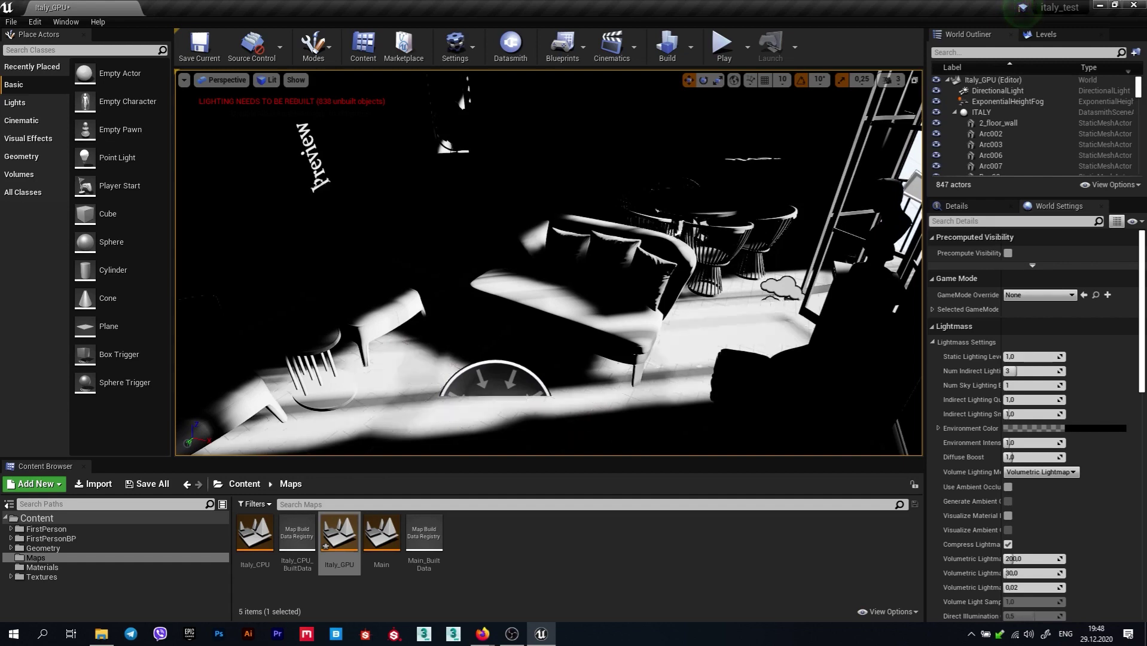
Switch the viewport to Lightmap Density view and fly around the table, chairs and armchair
left_click(269, 80)
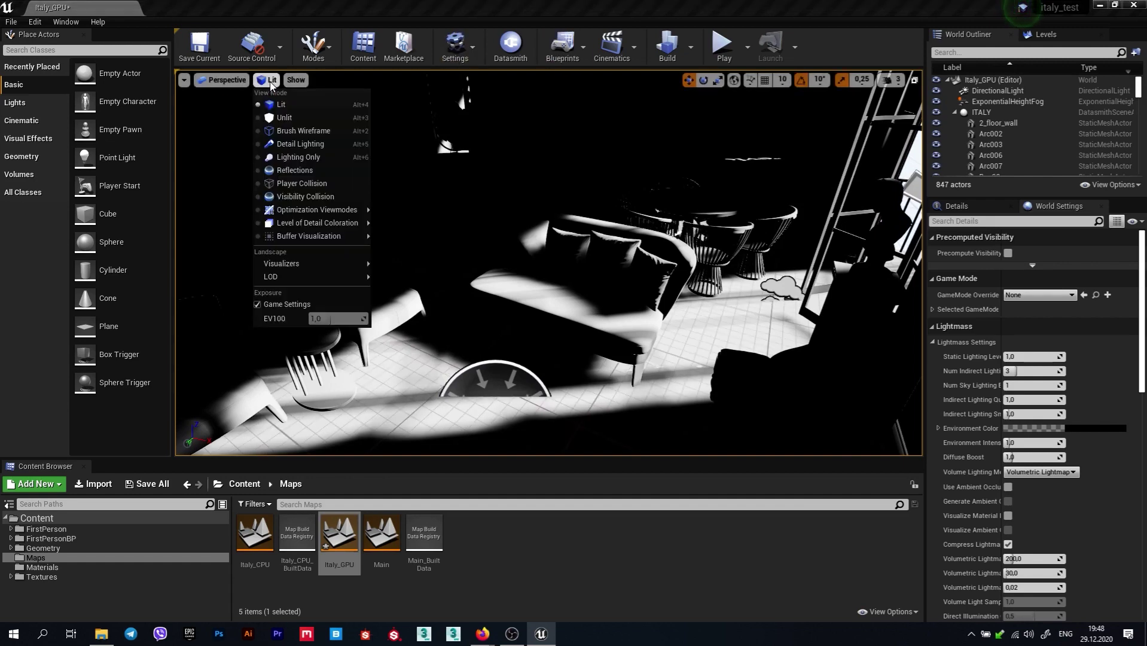
mouse_move(334, 209)
left_click(443, 223)
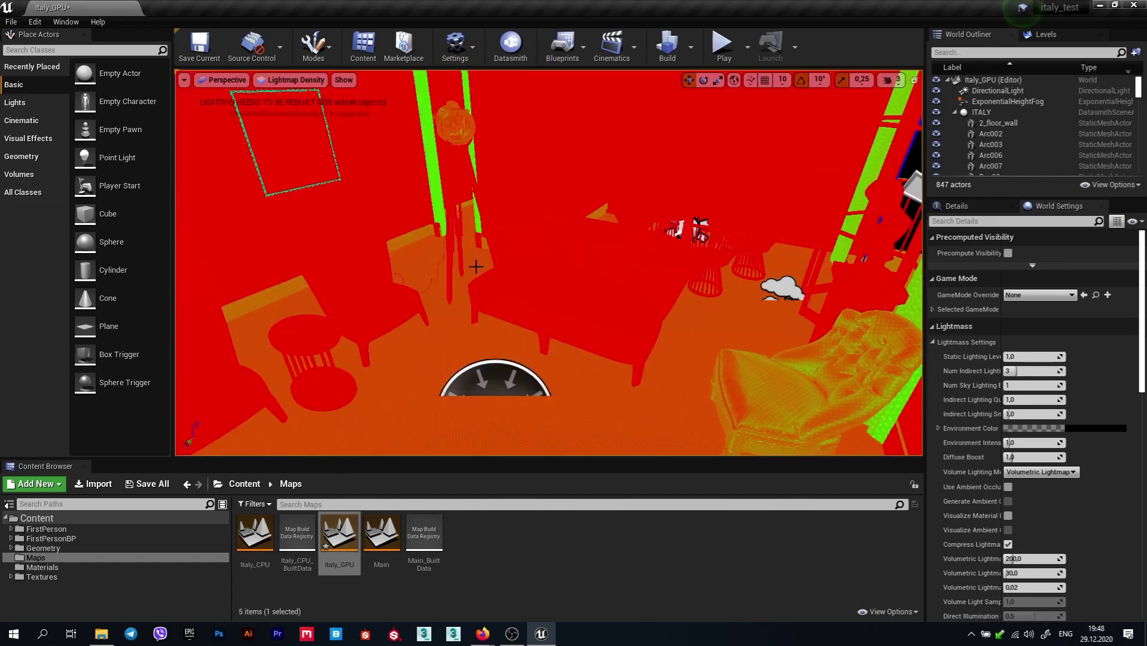
right_click_drag(443, 223, 454, 227)
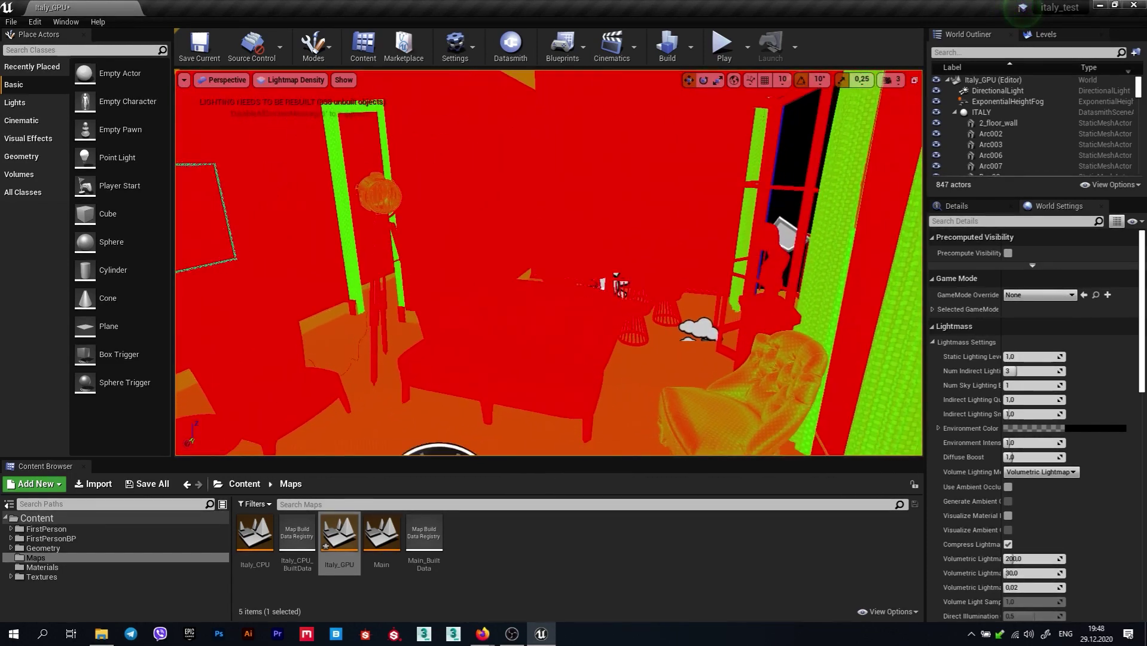
right_click_drag(455, 228, 400, 210)
Return the viewport to Lit mode and look toward the balcony door and sofa
left_click(291, 80)
left_click(278, 101)
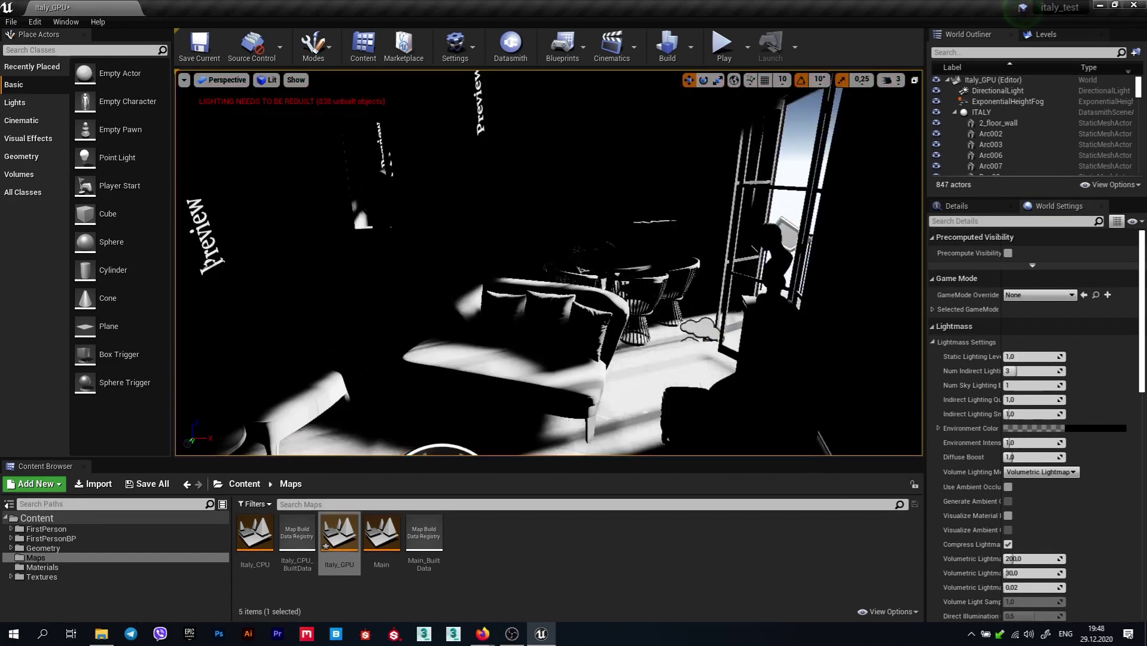
mouse_move(454, 240)
right_mouse_down()
mouse_move(418, 227)
mouse_move(413, 257)
mouse_move(413, 218)
right_mouse_up()
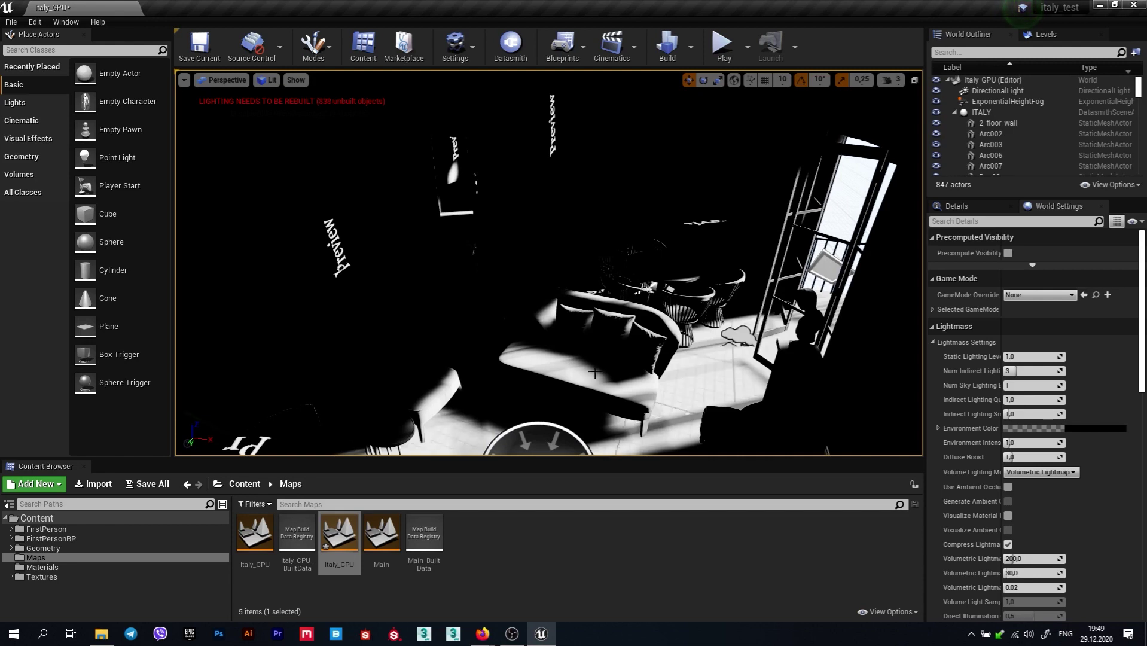
mouse_move(596, 372)
right_mouse_down()
mouse_move(616, 359)
mouse_move(622, 368)
right_mouse_up()
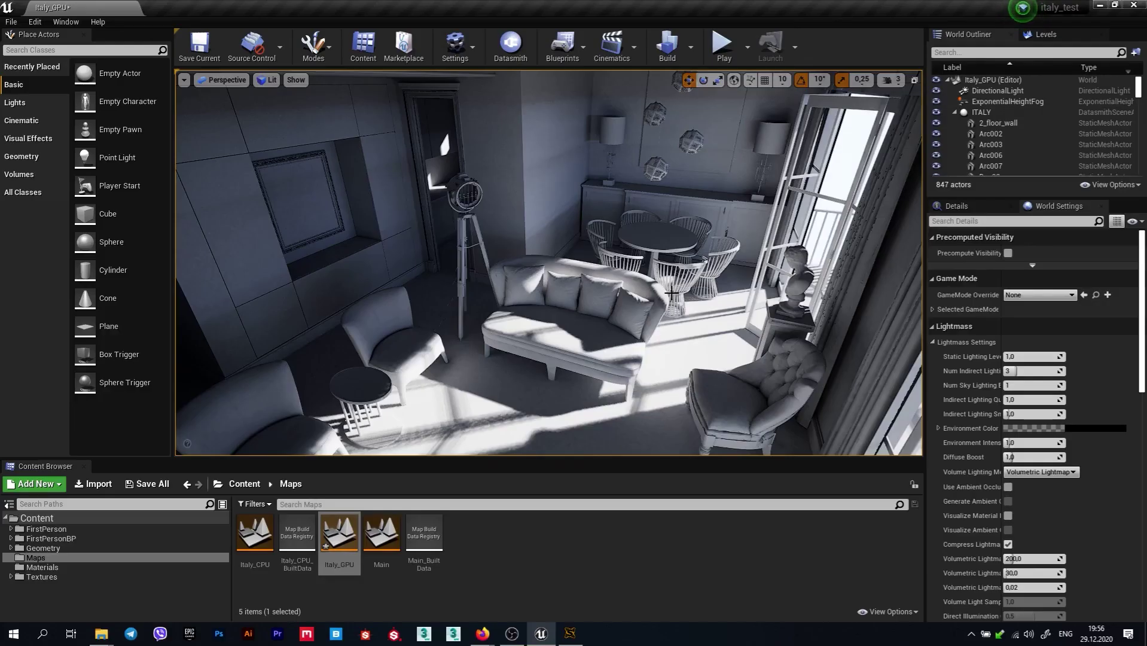
left_click(573, 629)
left_click_drag(507, 413, 565, 414)
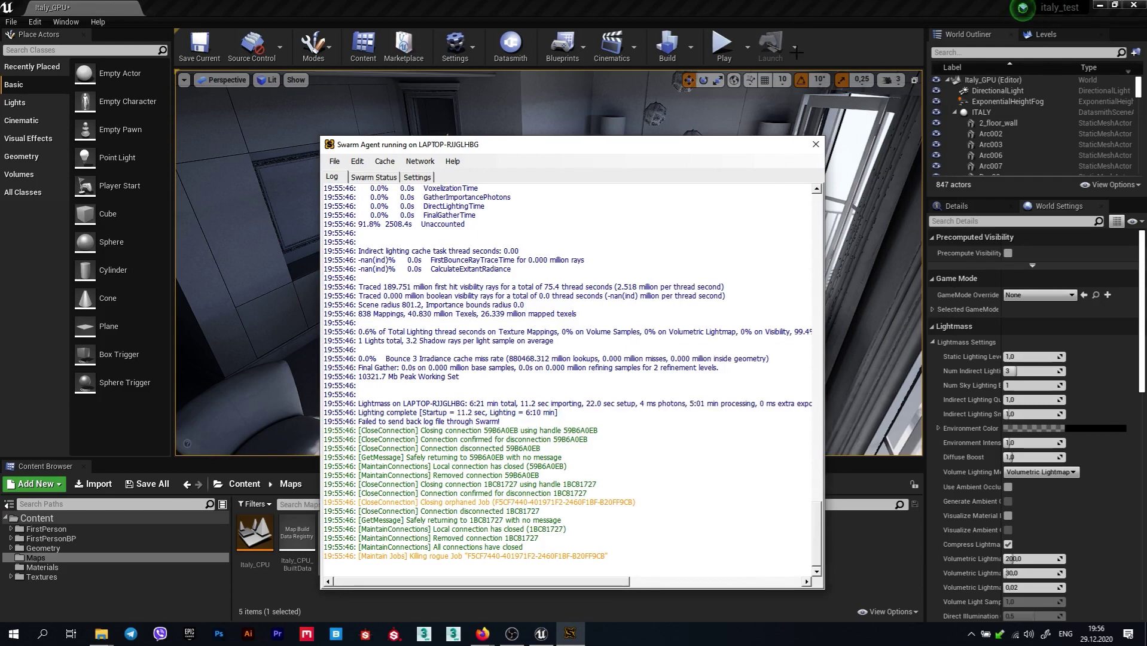
left_click(801, 24)
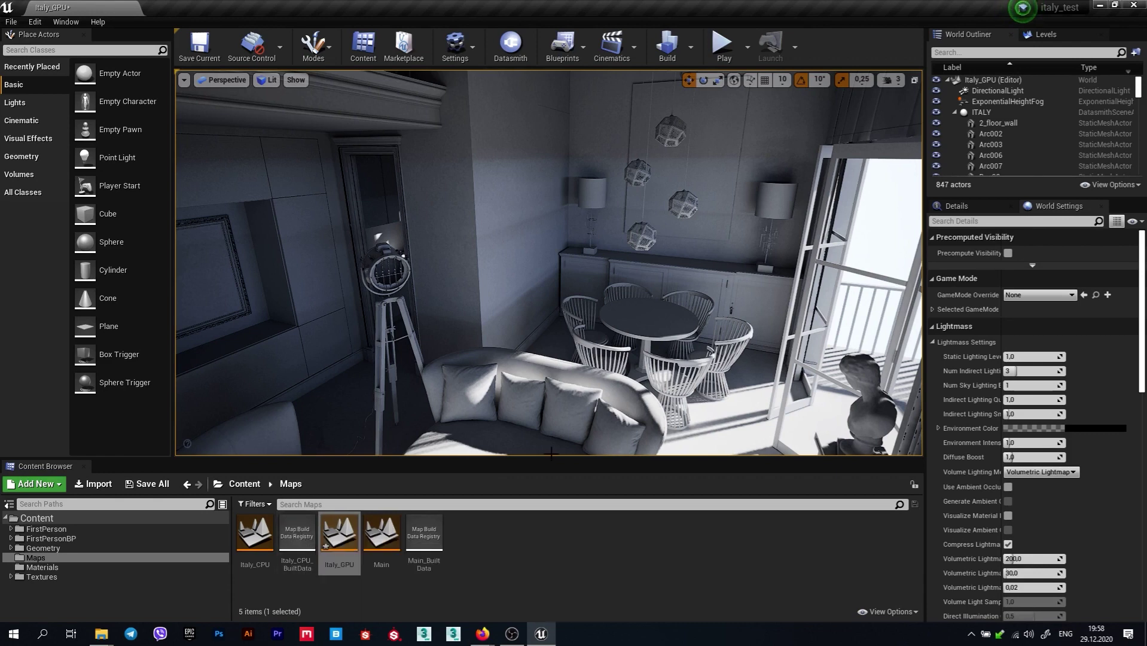
Check Italy_CPU_BuiltData's Size Map as Memory Size (883,8 MiB), then close it
right_click(303, 522)
left_click(335, 469)
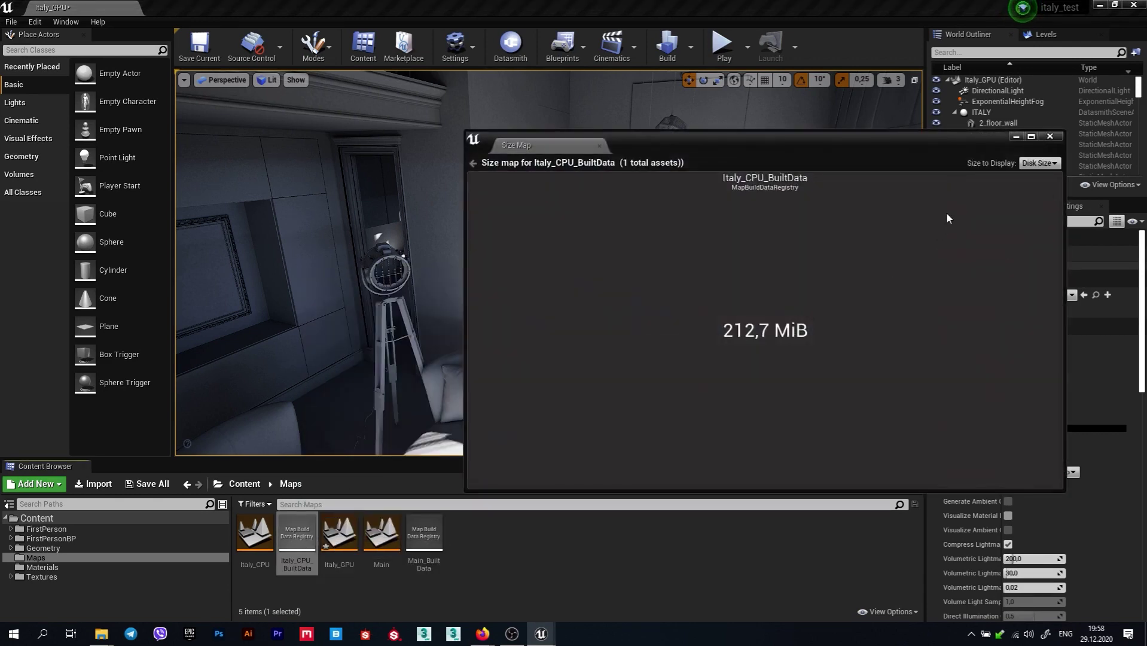
left_click(1041, 162)
left_click(1040, 181)
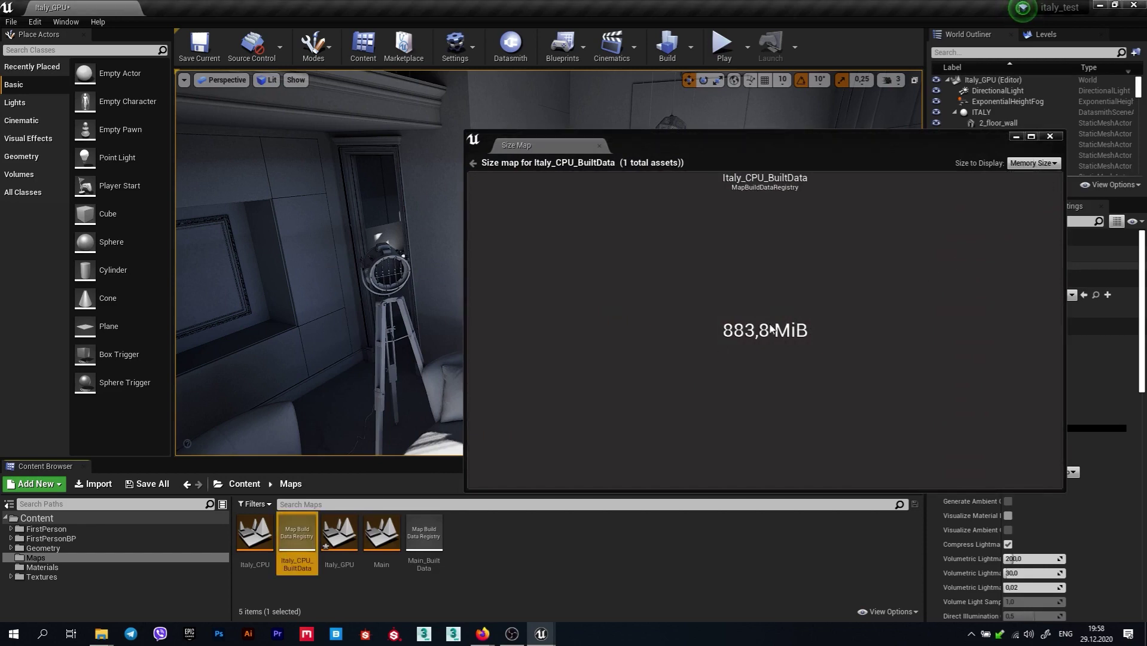
left_click(1049, 136)
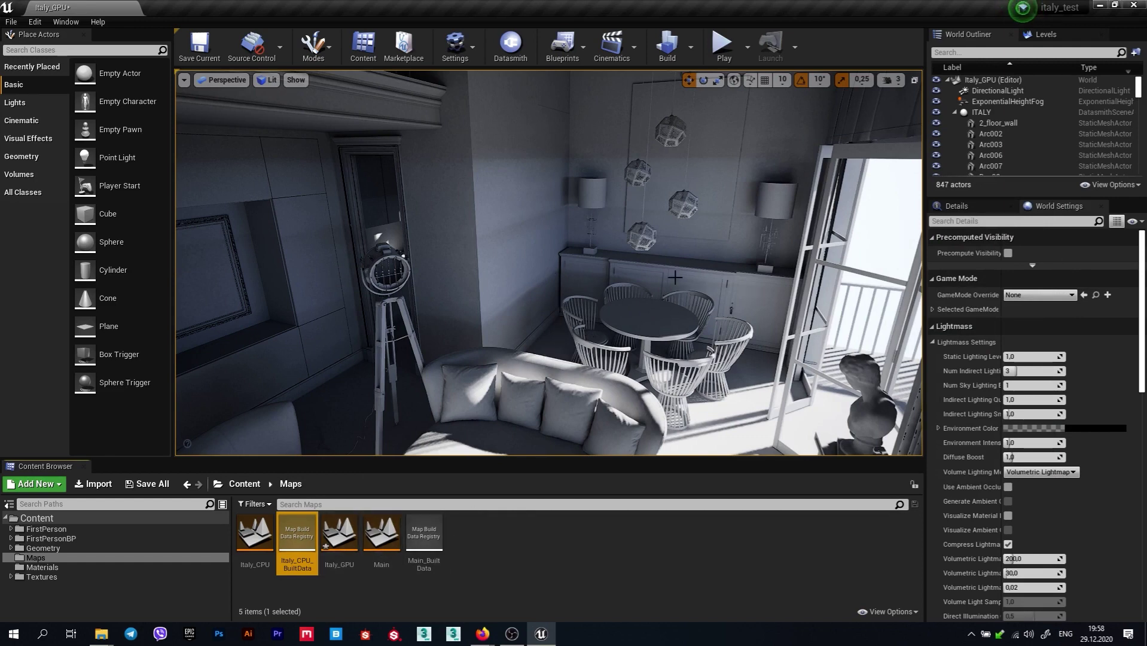
right_click_drag(675, 277, 835, 440)
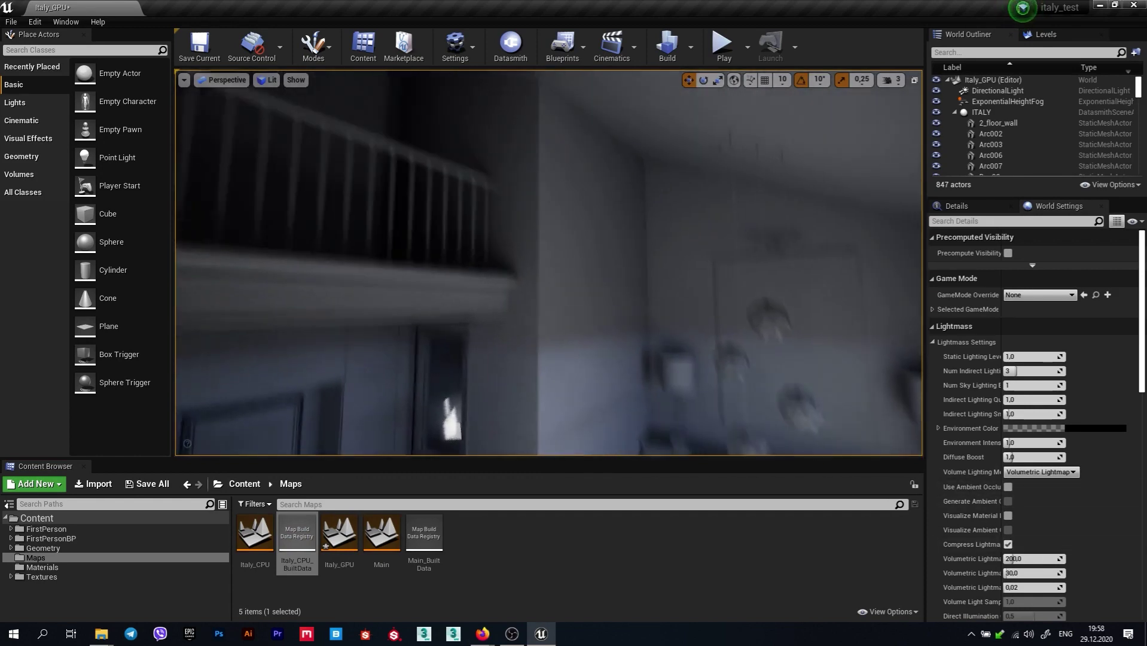
key("Up")
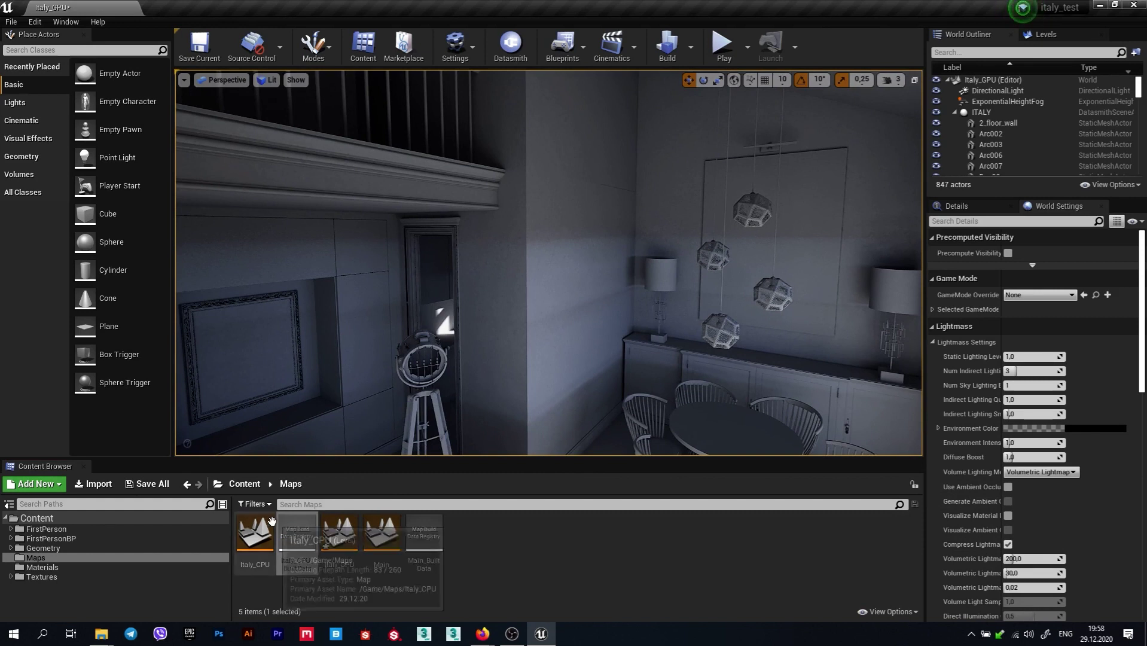
left_click(171, 486)
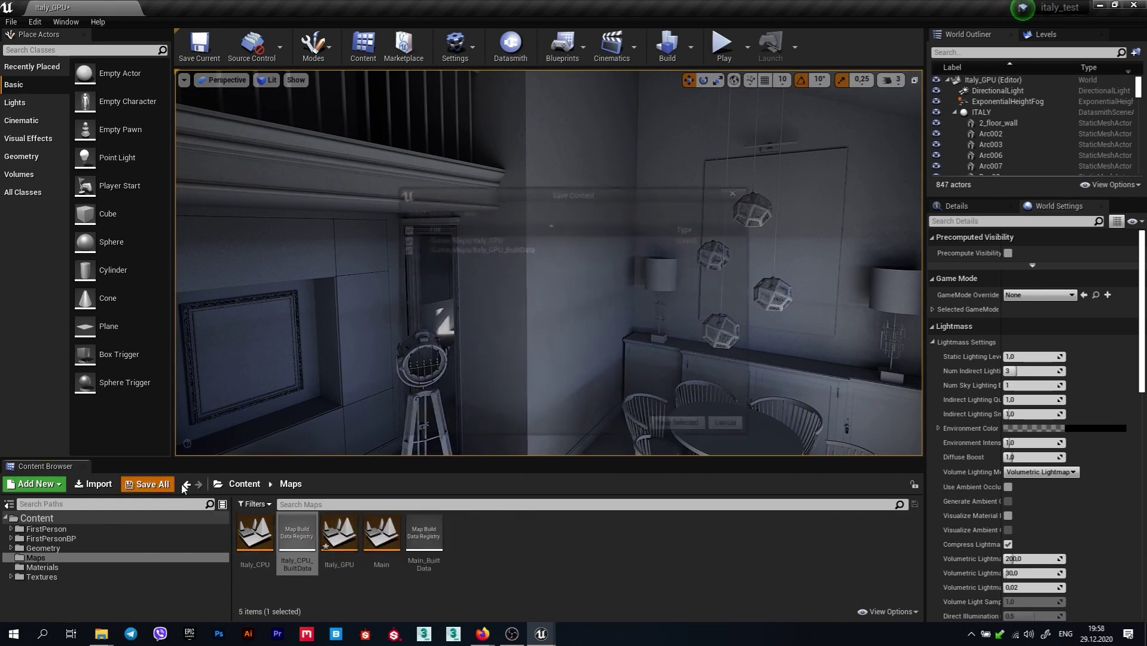
left_click(676, 427)
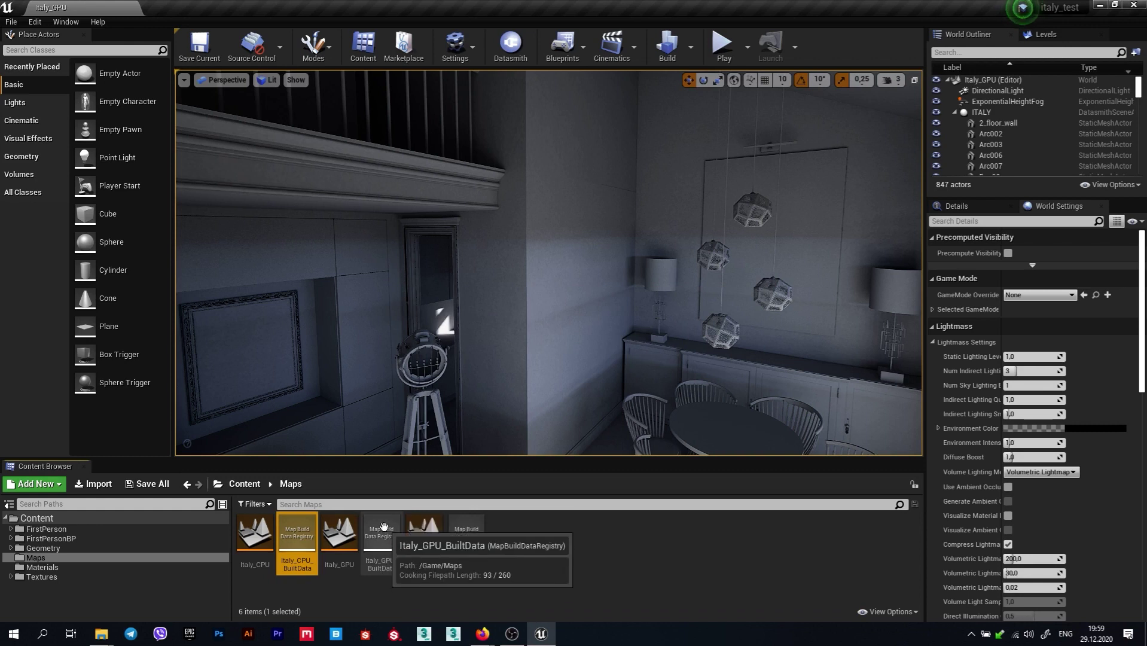
left_click(389, 550)
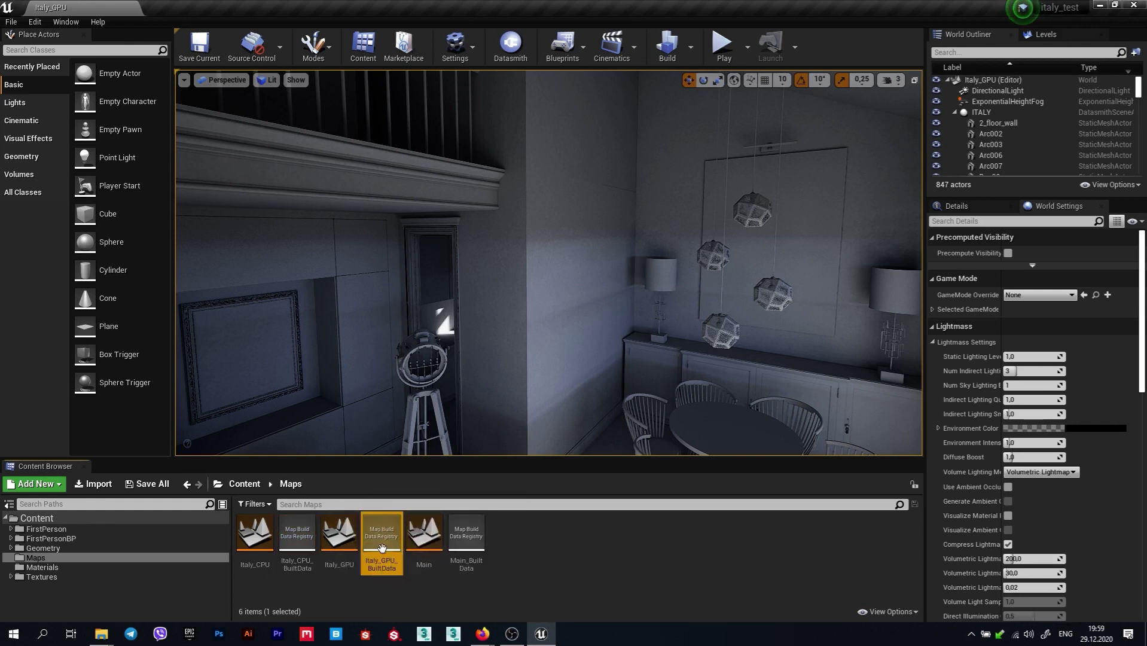
right_click(381, 547)
left_click(423, 471)
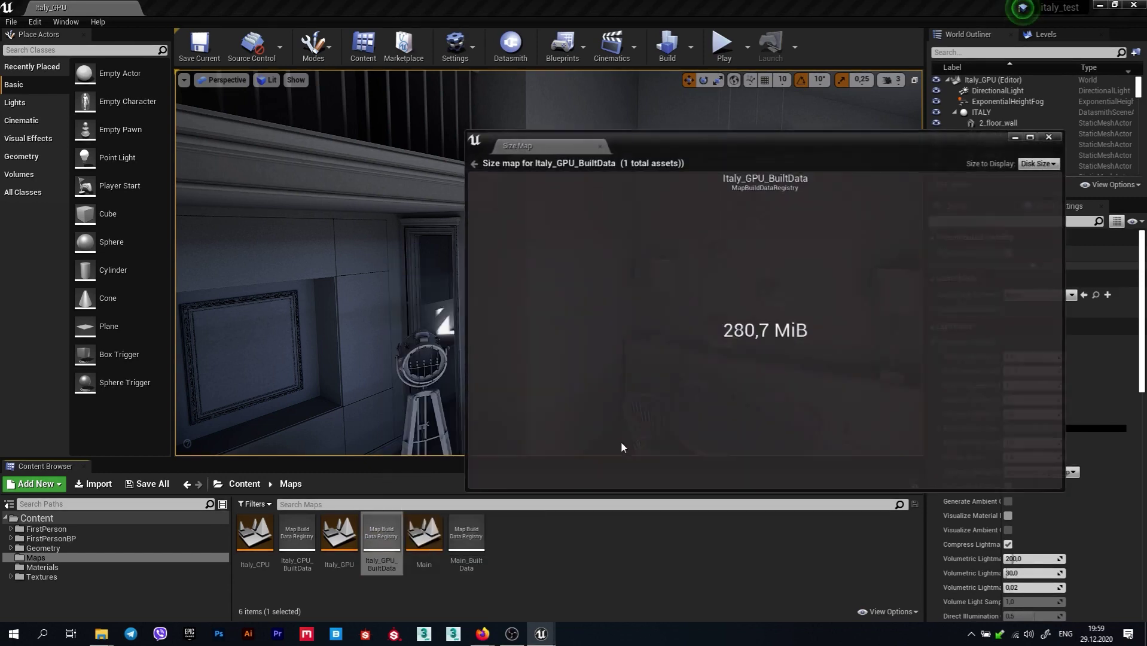
left_click(1038, 163)
left_click(1041, 182)
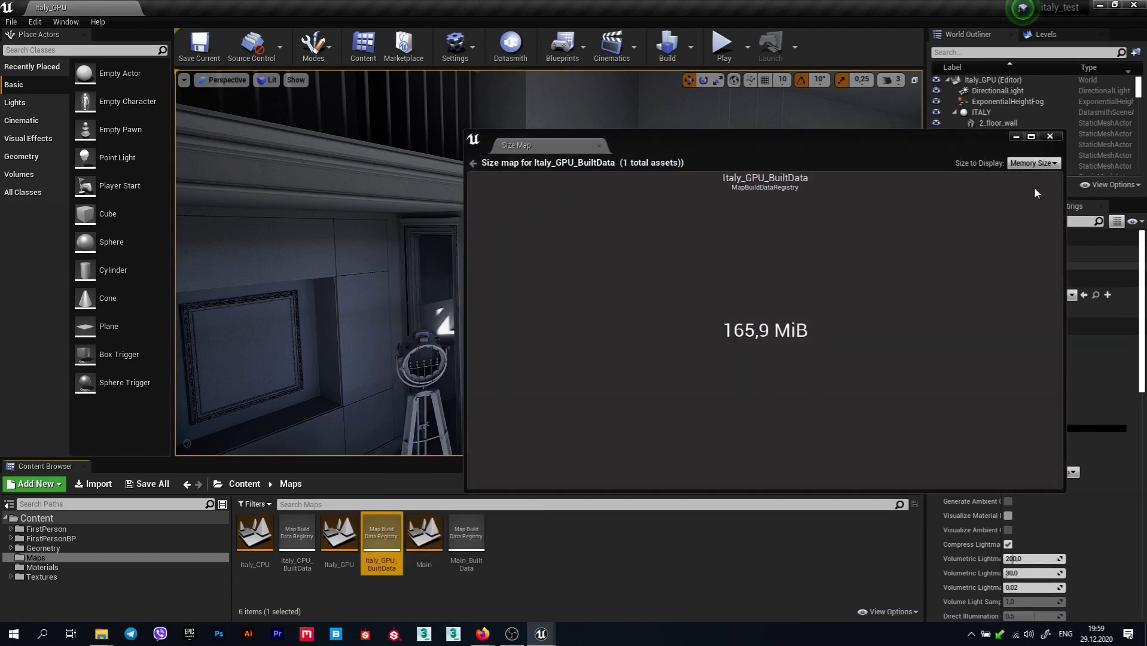
left_click(1055, 137)
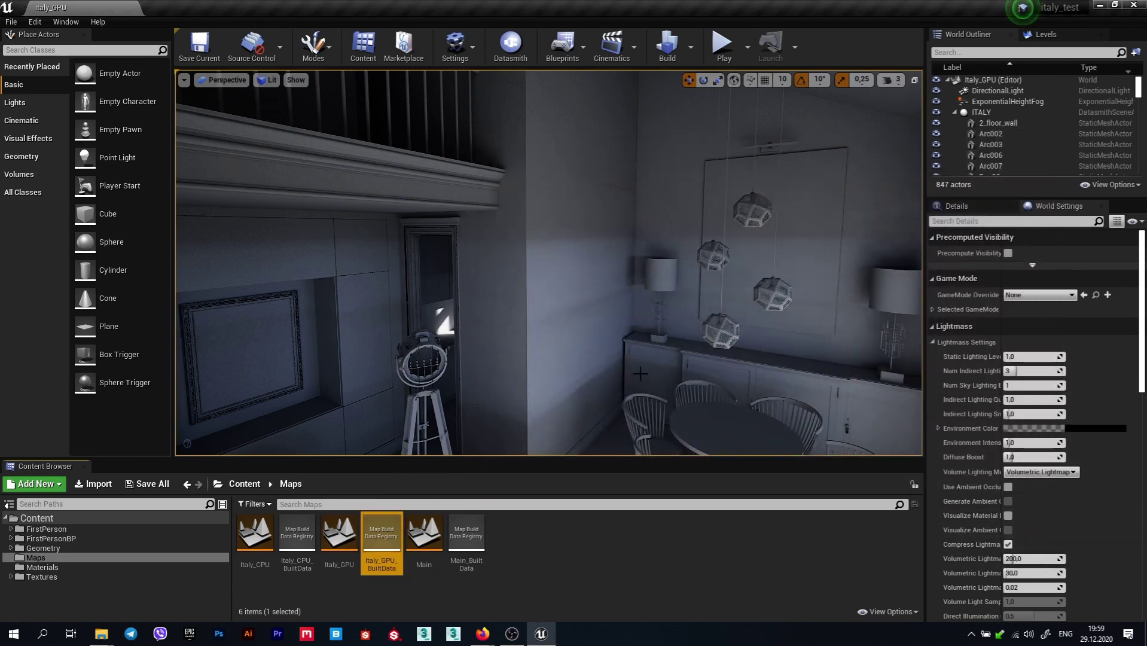
right_click_drag(640, 373, 717, 395)
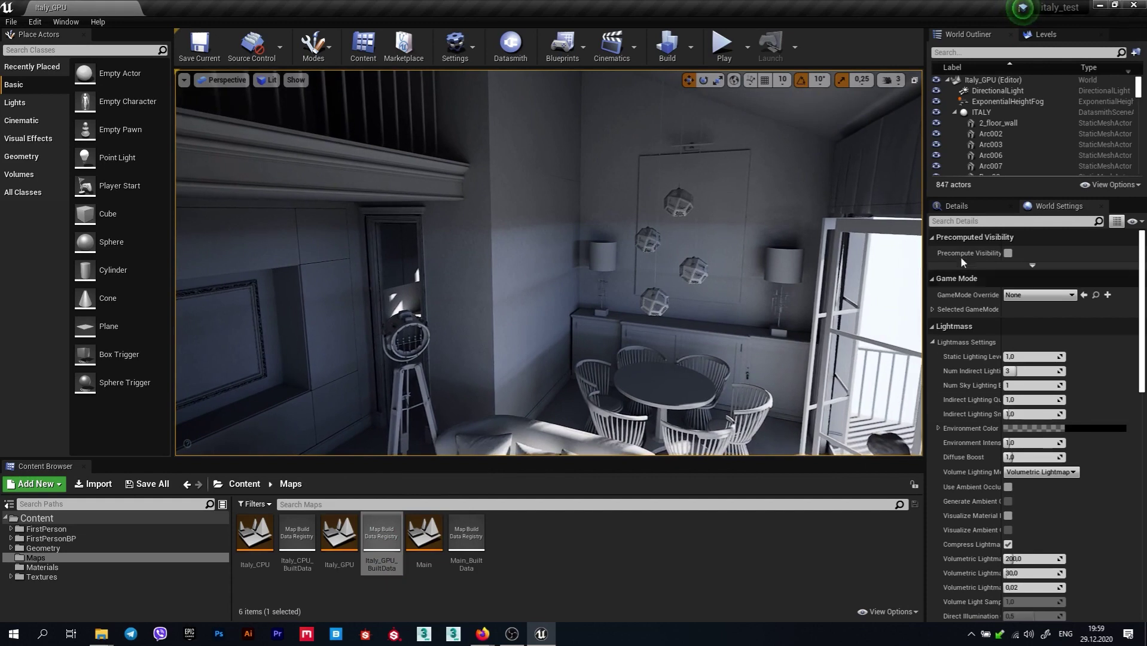
right_click_drag(767, 333, 767, 334)
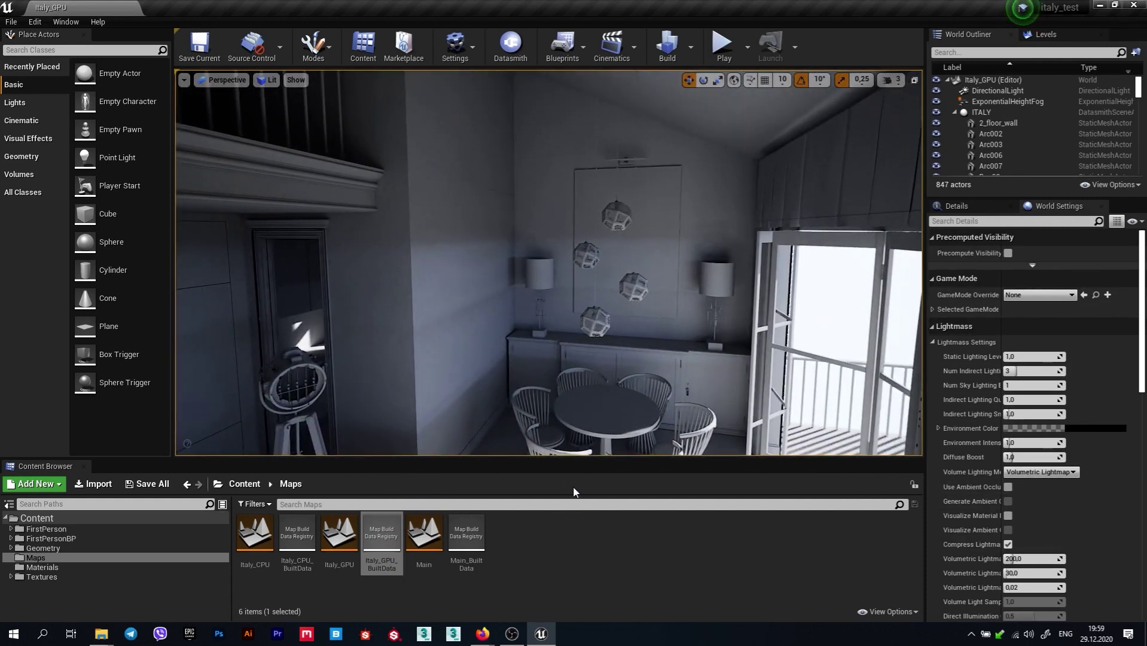
mouse_move(101, 633)
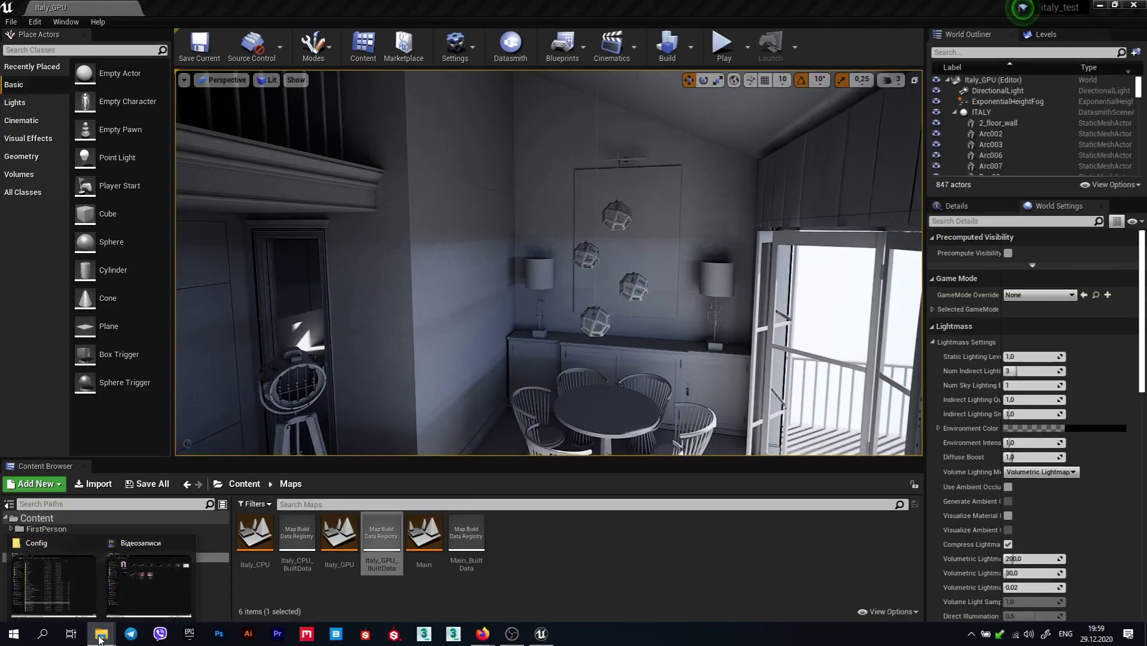
Set NumPrimaryGISamples=64 and NumSecondaryGISamples=32 under GPULightmass in BaseLightmass
left_click(54, 577)
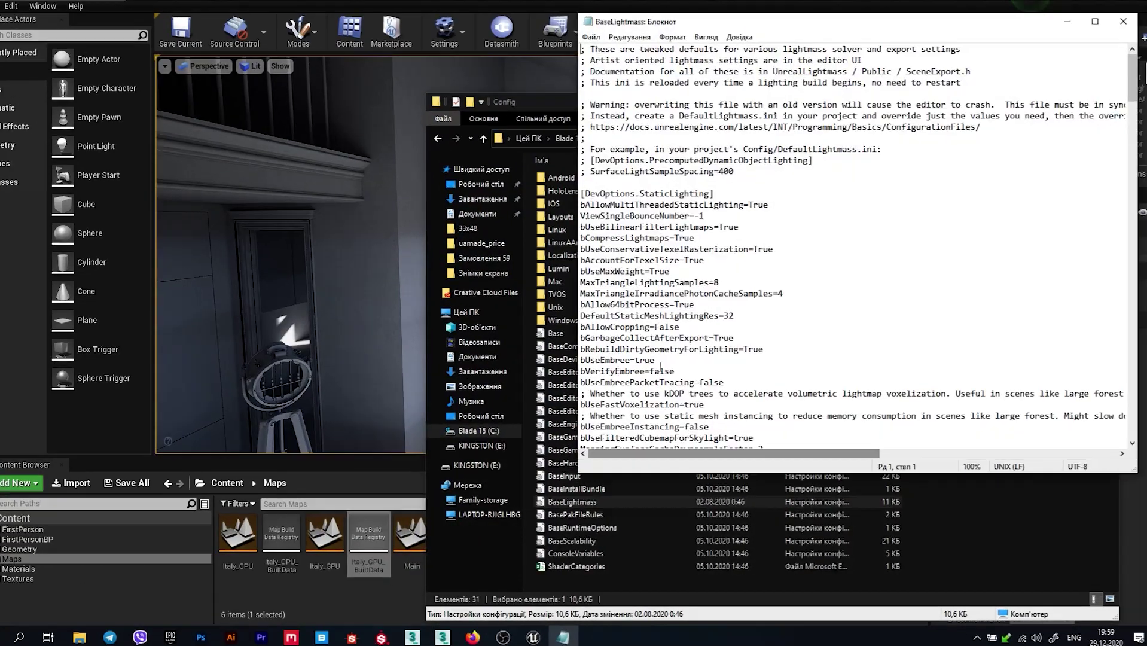
scroll(720, 353, "down", 15)
scroll(720, 353, "down", 15)
scroll(720, 353, "down", 15)
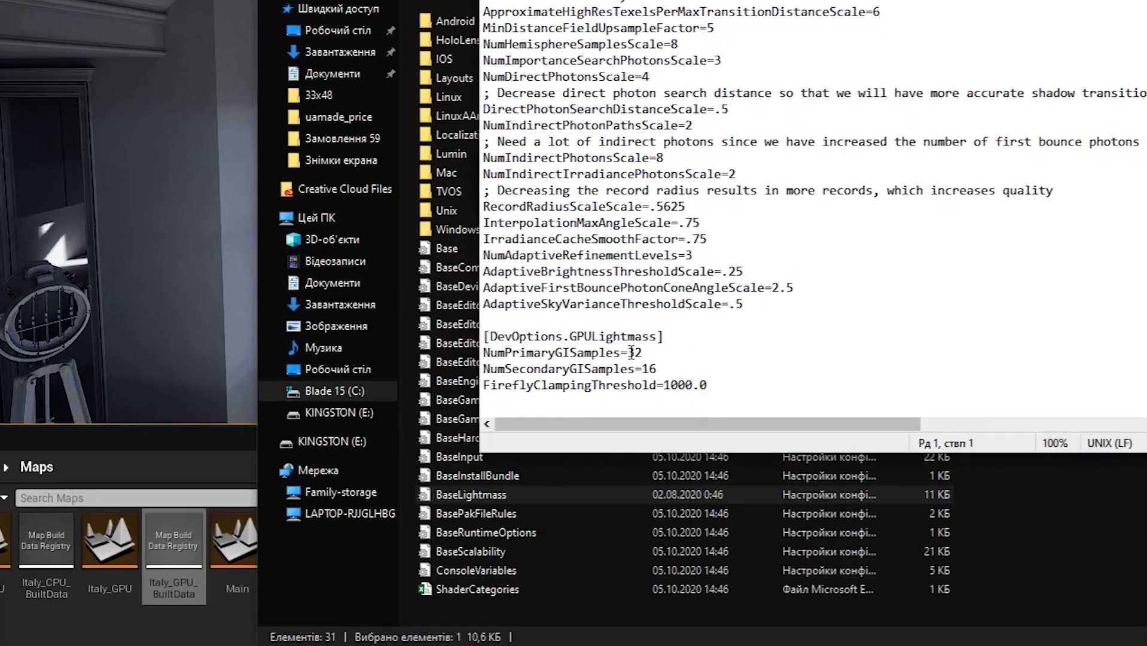
left_click_drag(654, 378, 661, 379)
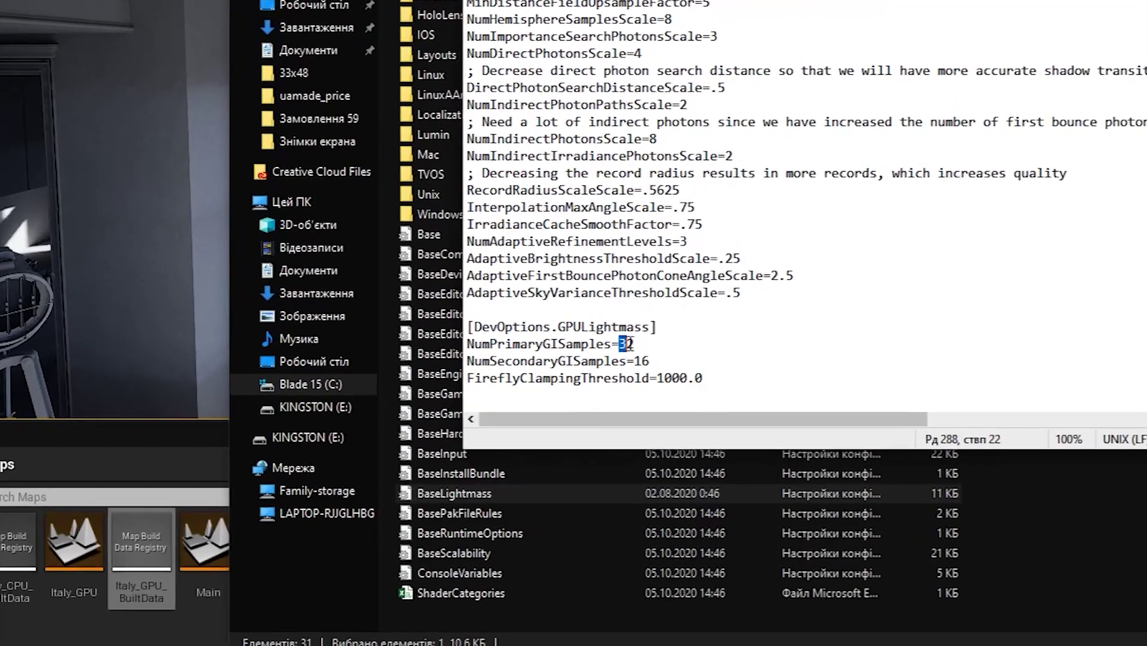
left_click_drag(629, 344, 634, 344)
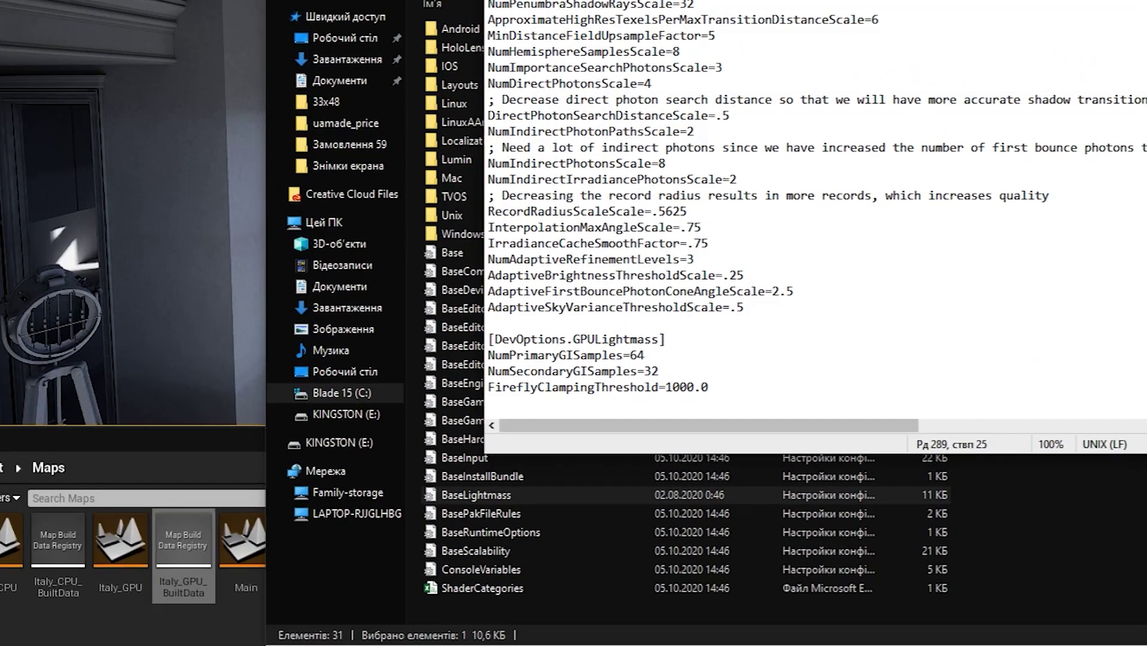
Save BaseLightmass and minimize Notepad and the Config folder
left_click(597, 52)
left_click(625, 106)
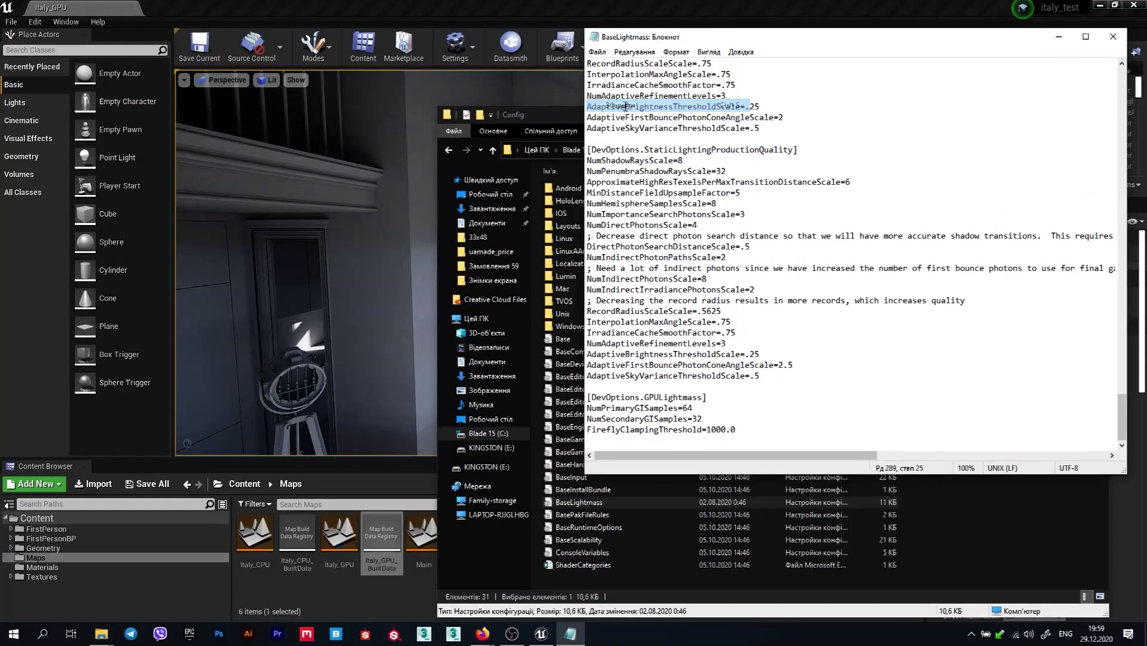
left_click(1059, 37)
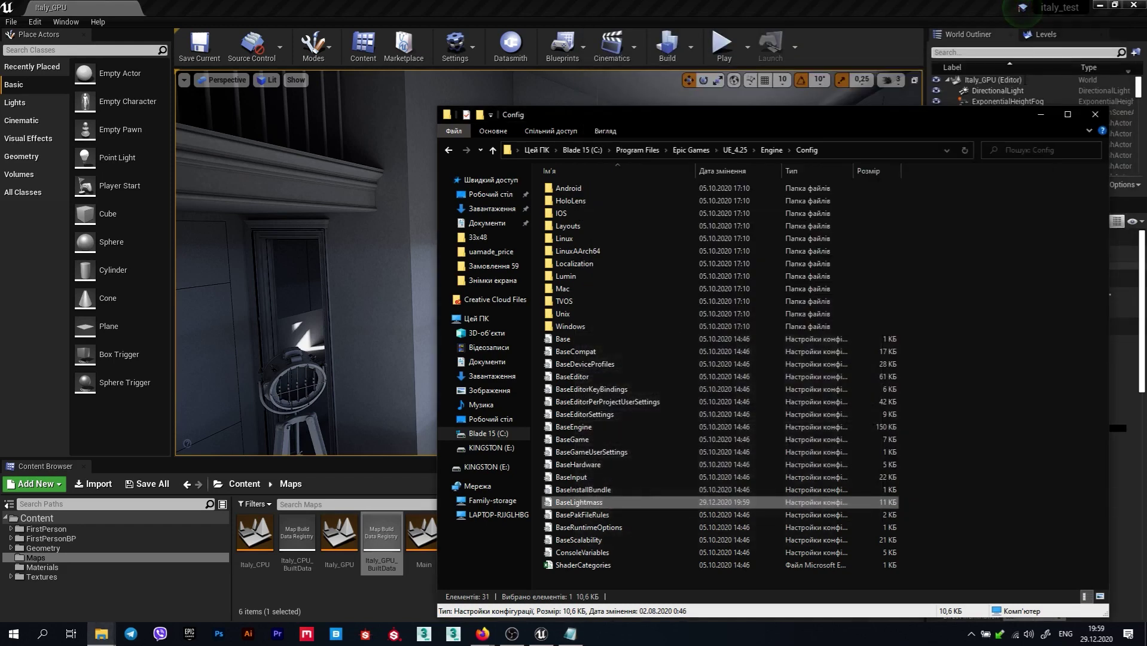
left_click(1041, 115)
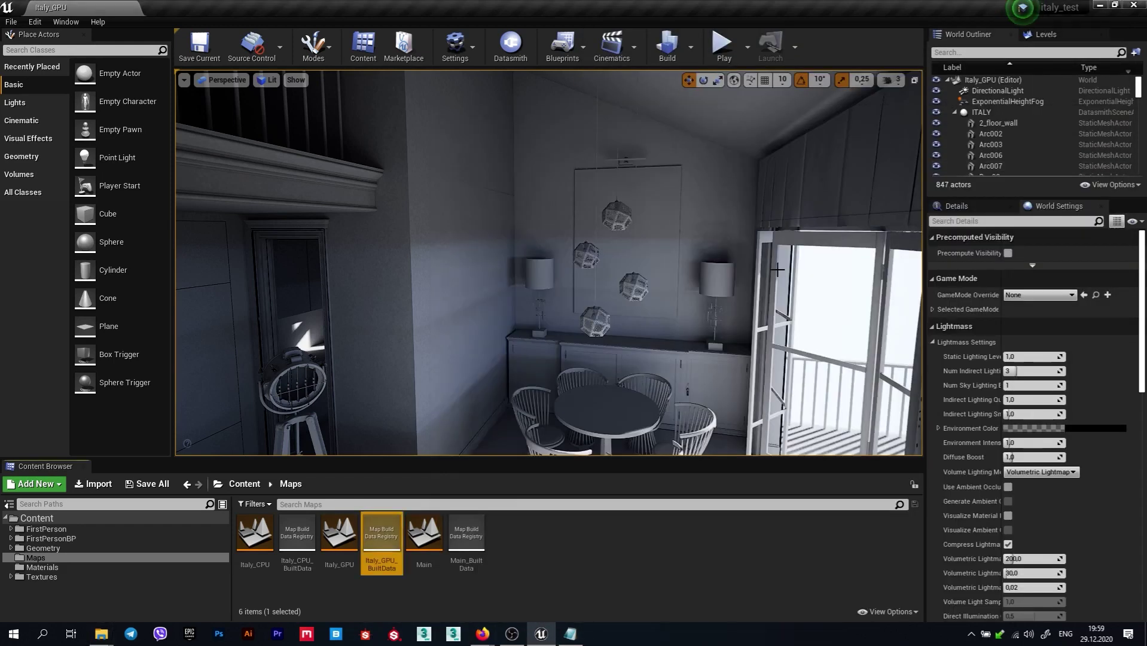
Rebuild the Italy_GPU lighting and check the Swarm Agent build log
right_click_drag(652, 321, 575, 323)
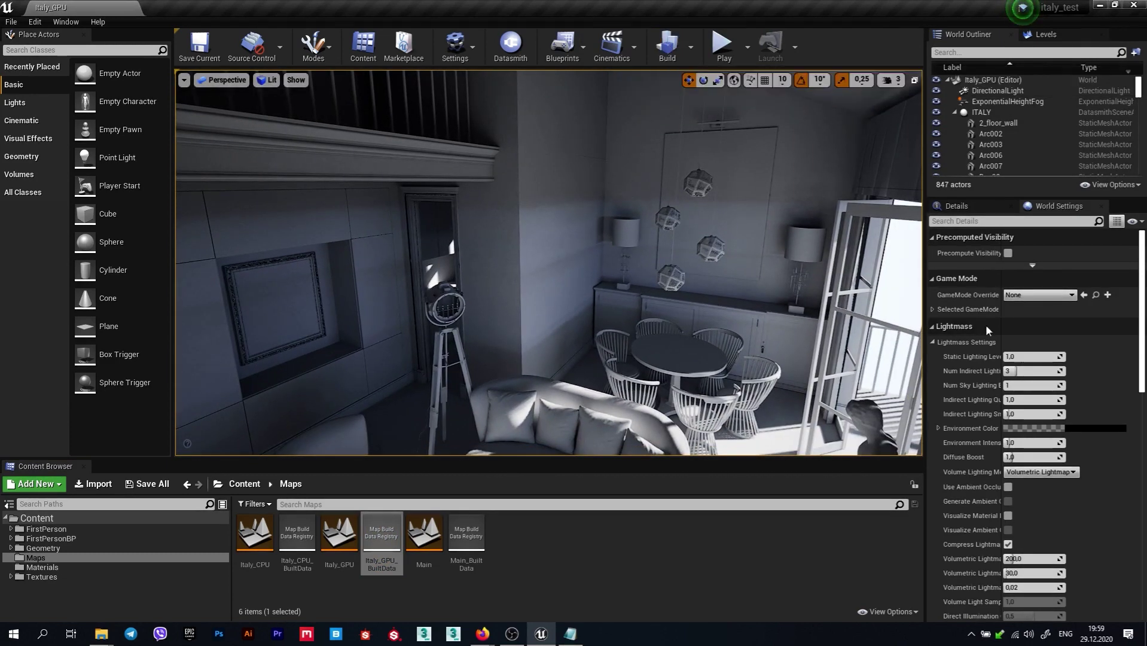
left_click(668, 45)
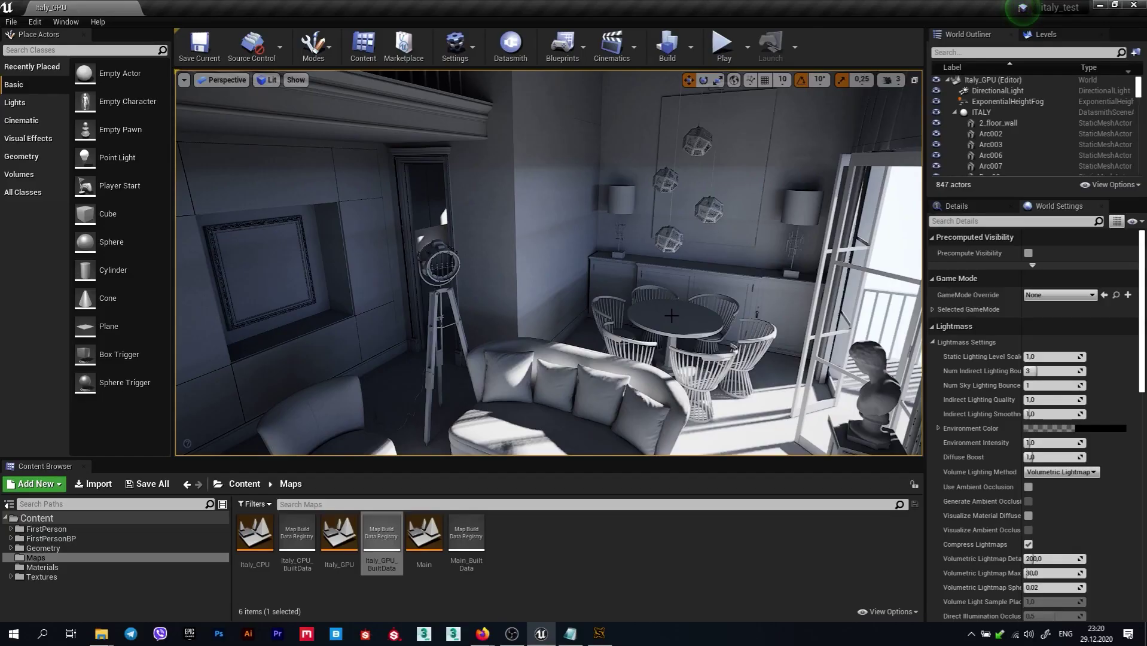
mouse_move(671, 315)
right_mouse_down()
mouse_move(634, 281)
mouse_move(694, 329)
right_mouse_up()
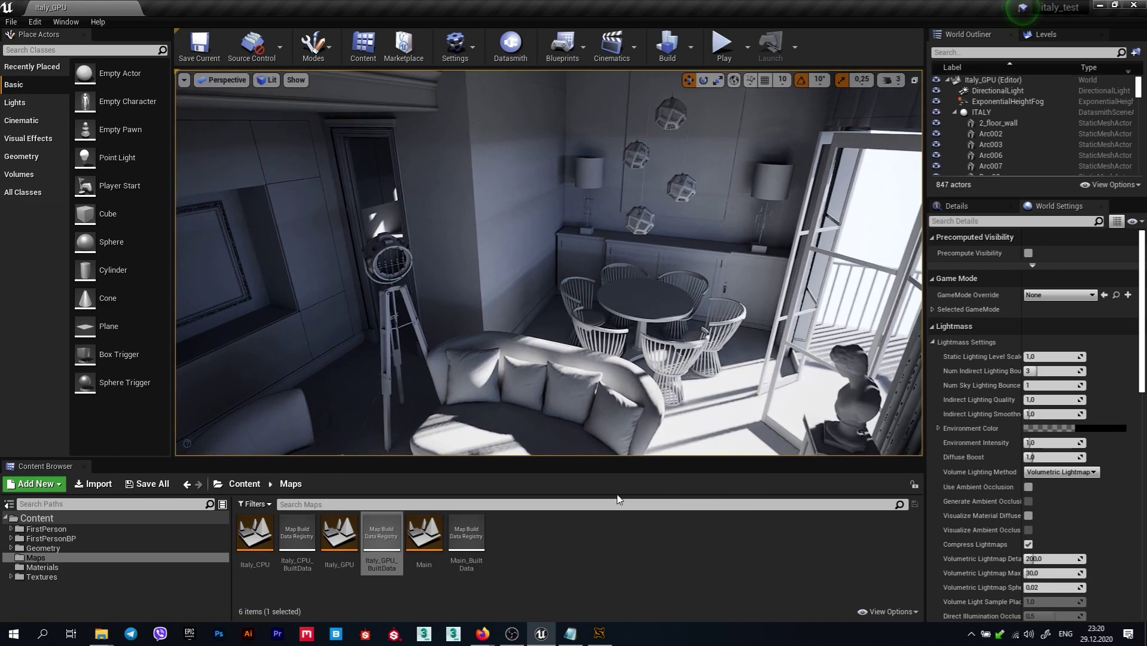
left_click(609, 633)
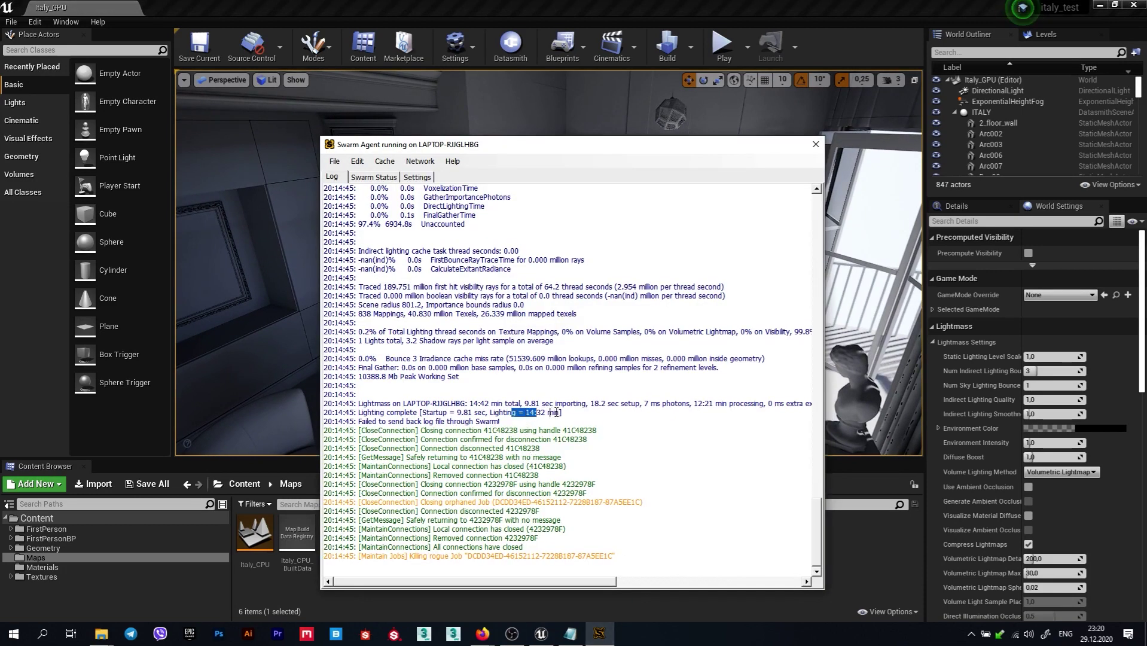
left_click(755, 10)
Fly past the dining table, lamp and pendant lamps, then bring the BaseLightmass text back
mouse_move(549, 263)
right_mouse_down()
mouse_move(574, 275)
mouse_move(562, 257)
mouse_move(392, 224)
right_mouse_up()
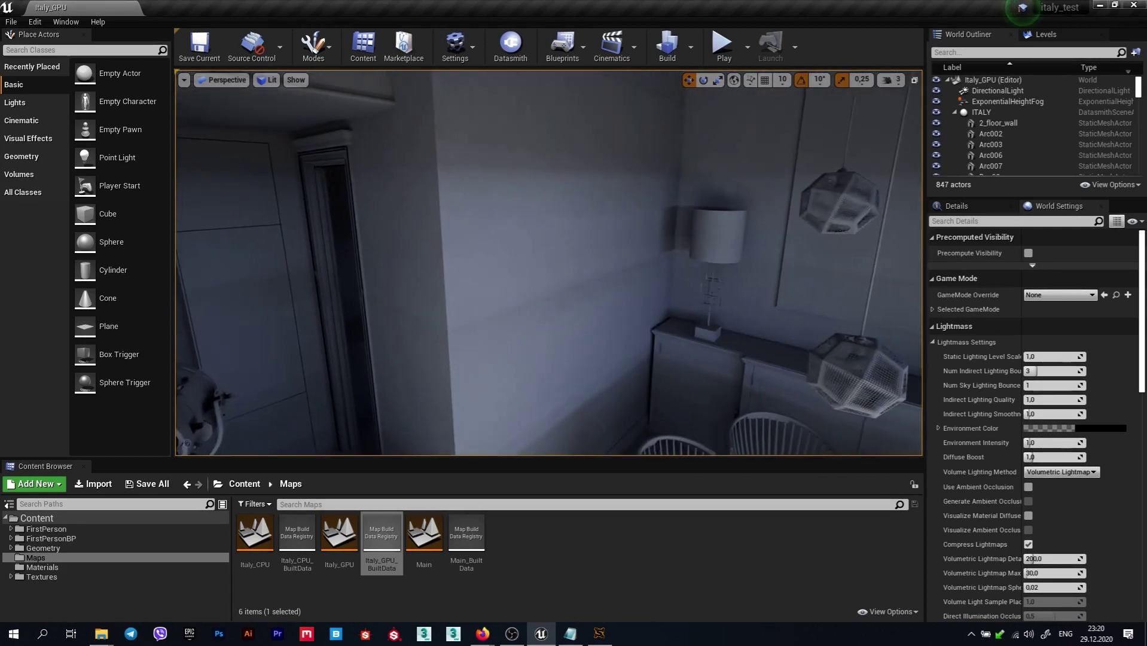
right_click_drag(482, 270, 526, 268)
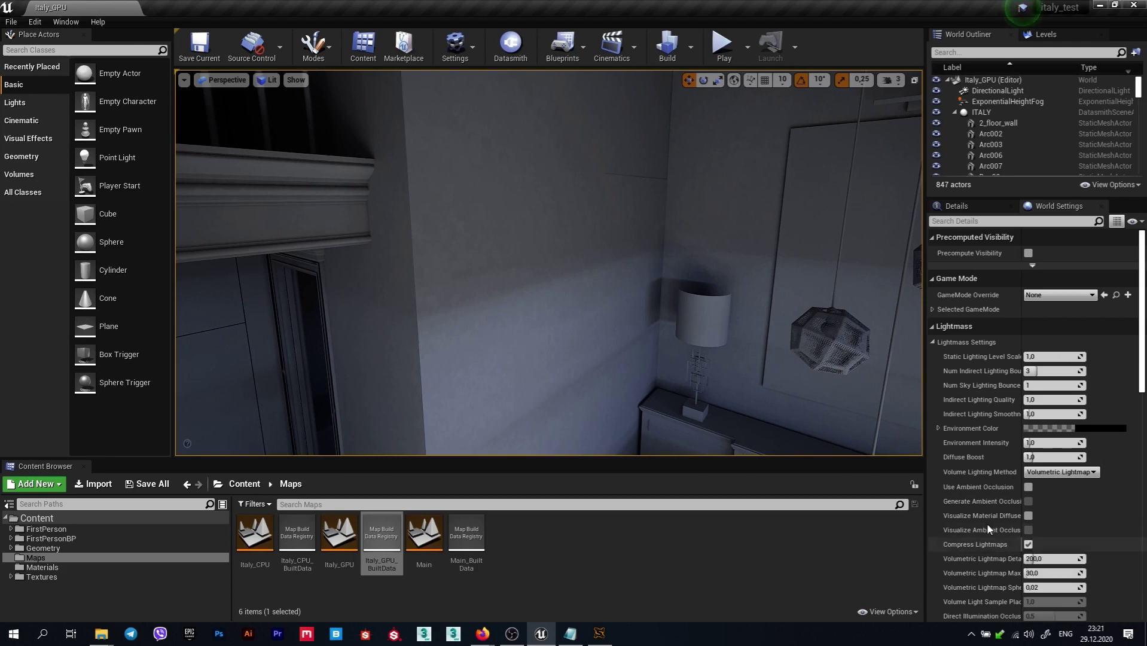
right_click_drag(838, 359, 778, 353)
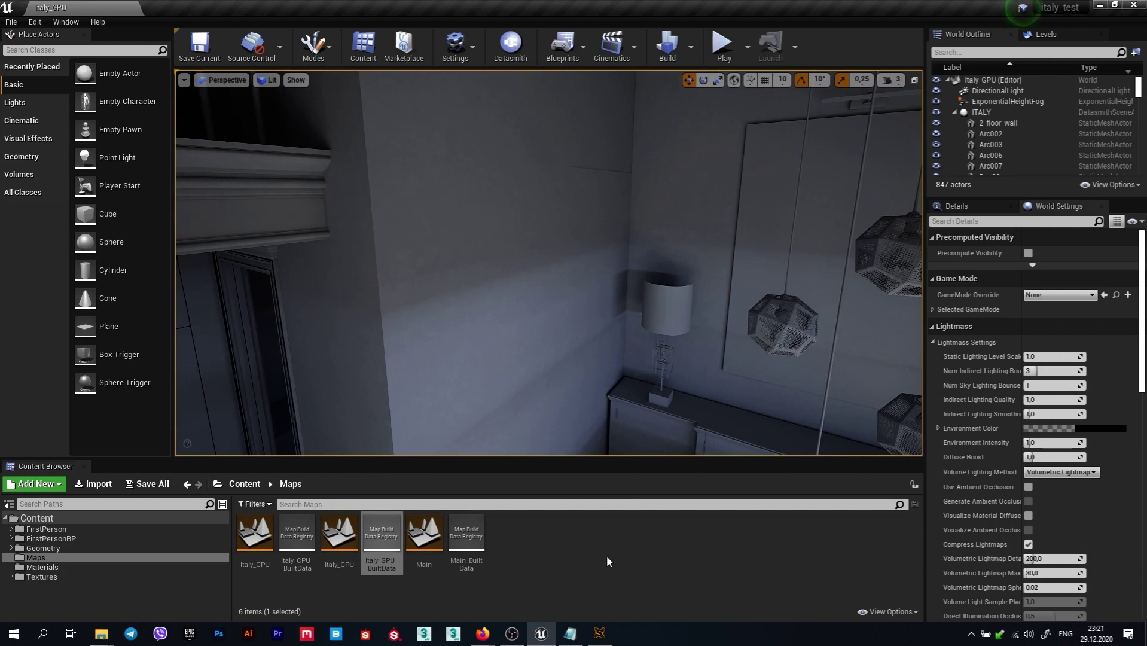
right_click_drag(569, 368, 599, 371)
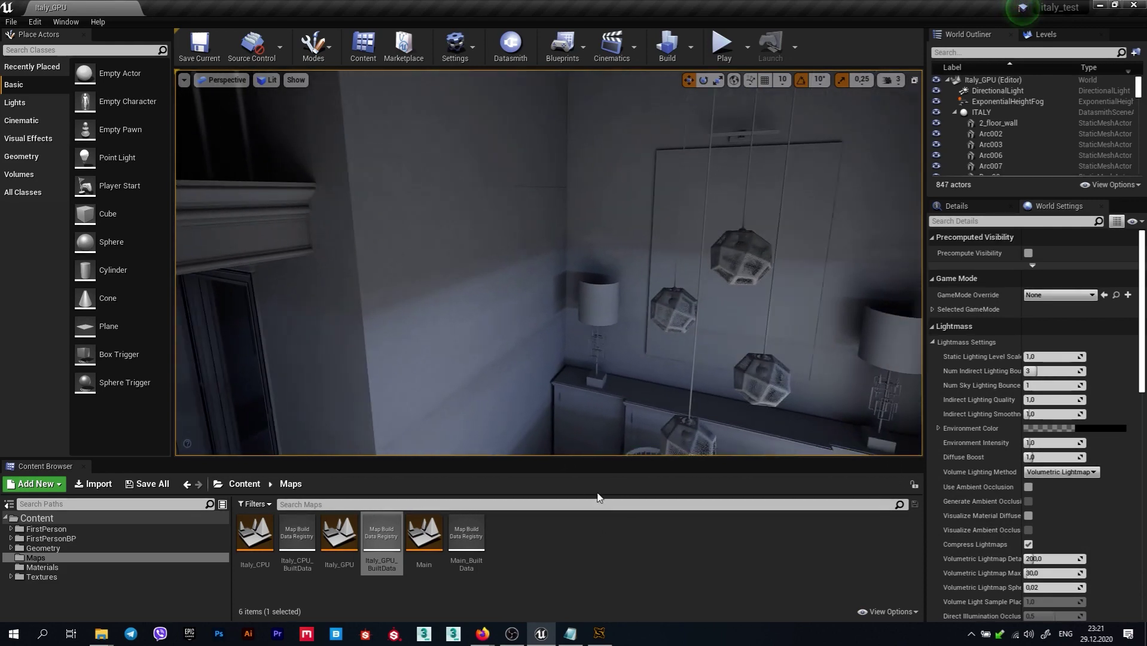
left_click(570, 633)
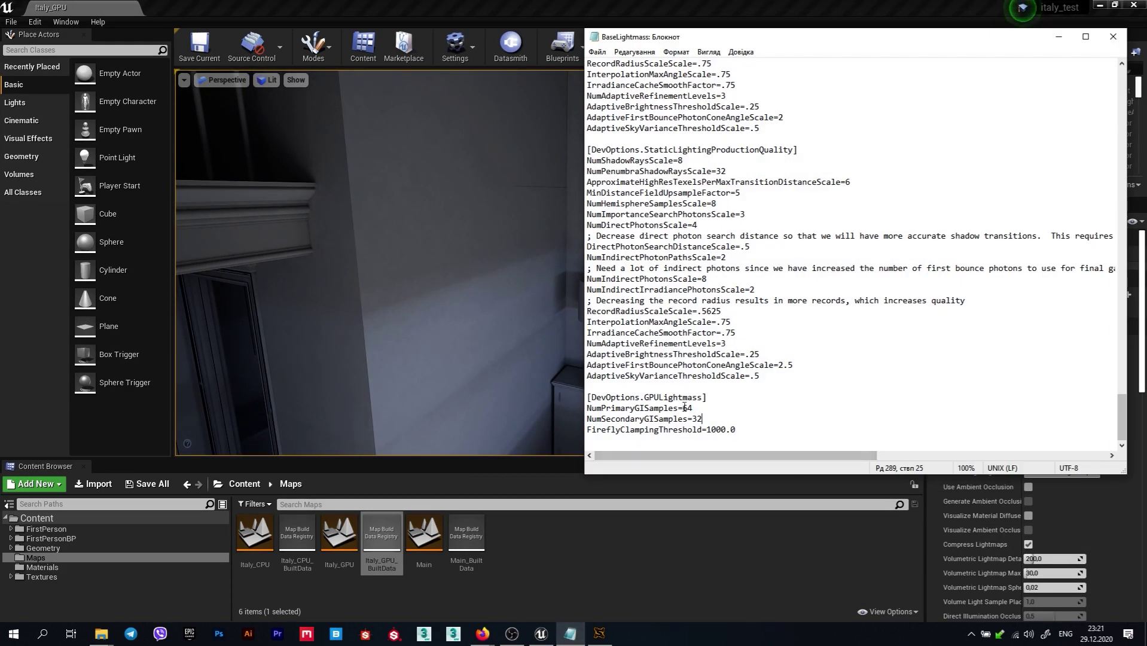
Turn the Unreal viewport toward the dining area's pendant lamps and window
mouse_move(526, 381)
right_mouse_down()
mouse_move(598, 382)
mouse_move(539, 359)
mouse_move(526, 407)
mouse_move(503, 395)
mouse_move(544, 350)
right_mouse_up()
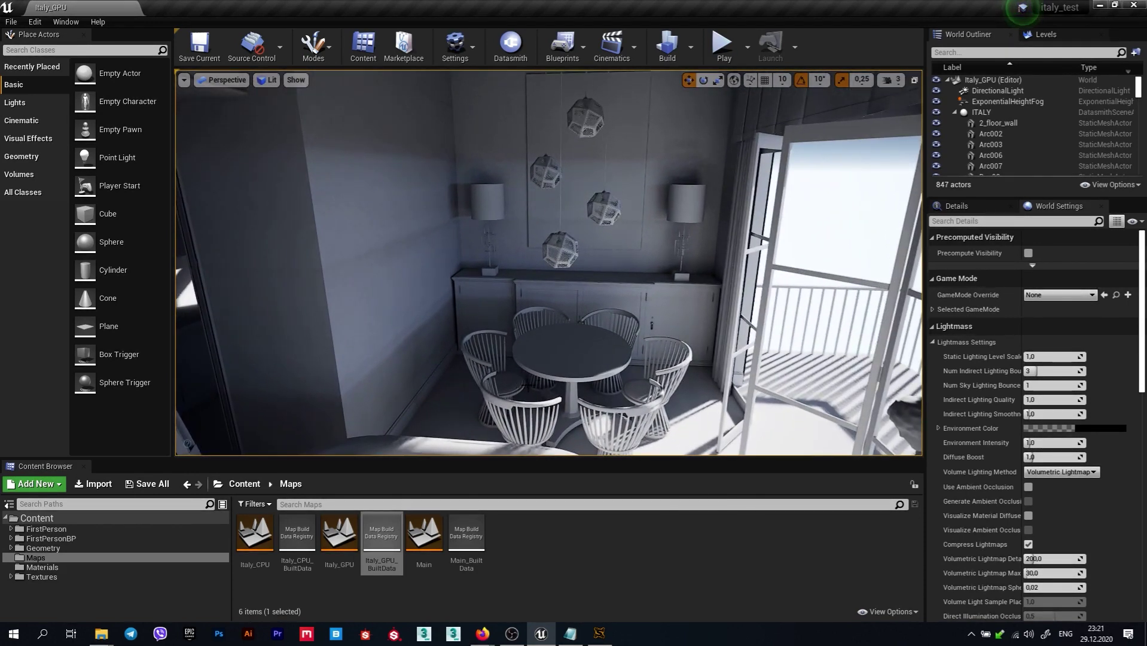
Leave game view with G to reveal light and fog icons, then select DirectionalLight
right_click_drag(544, 349, 547, 347)
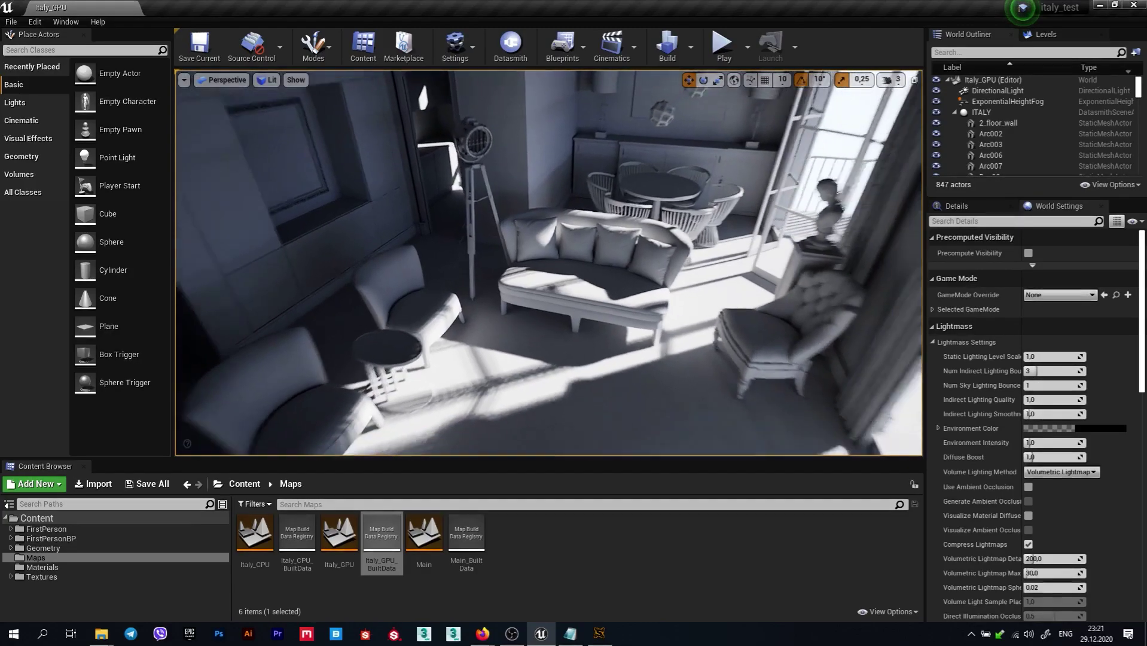
key("g")
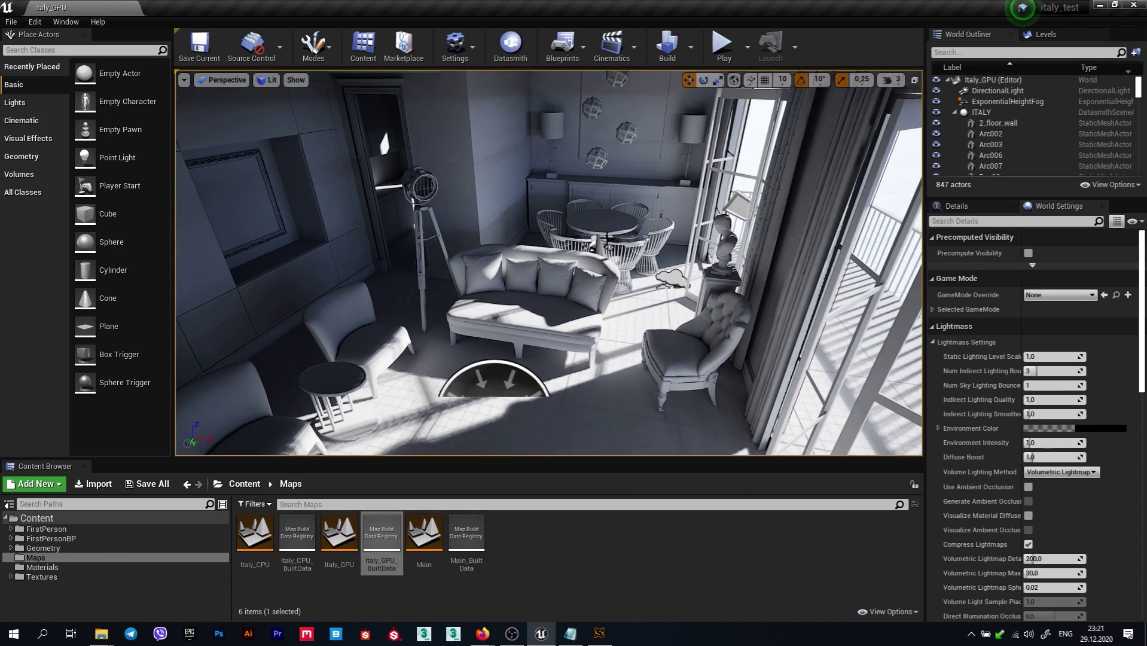
left_click(607, 238)
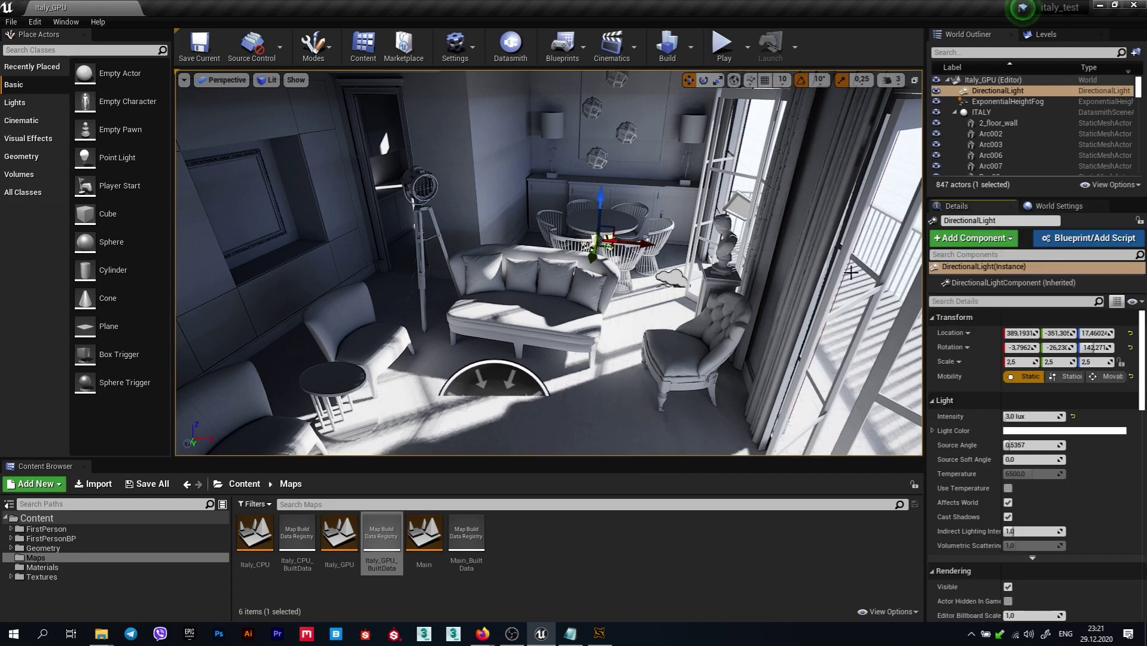
Delete the ExponentialHeightFog by the balcony door and select the SkyLight (5,0 intensity)
scroll(806, 336, "up", 5)
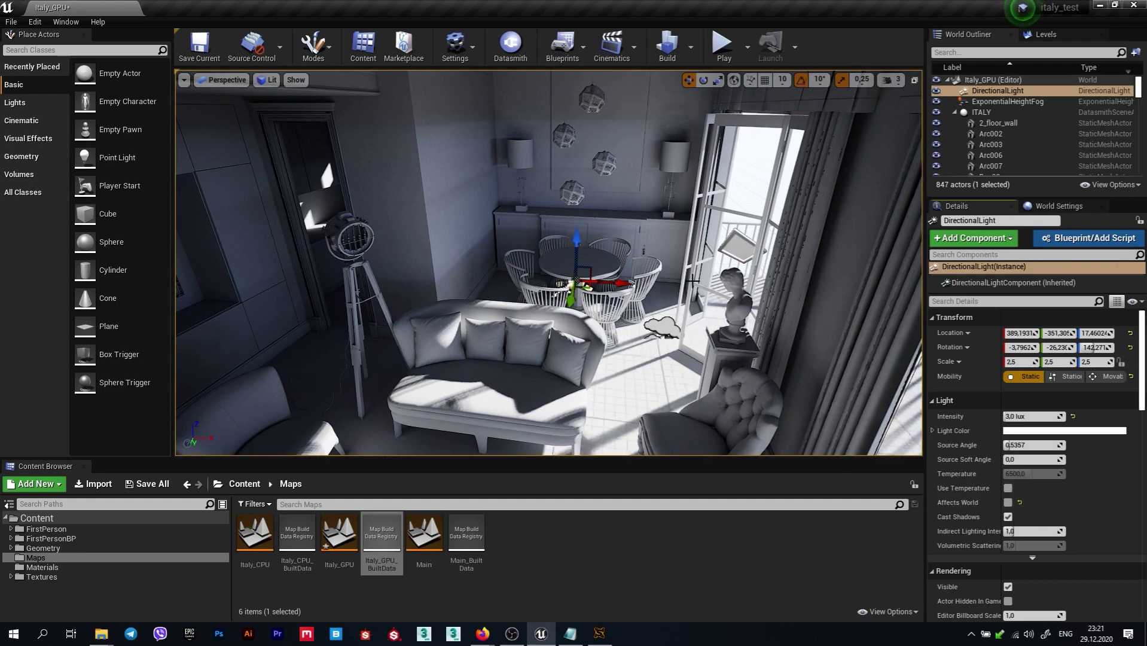
mouse_move(652, 298)
right_mouse_down()
mouse_move(634, 323)
mouse_move(663, 312)
right_mouse_up()
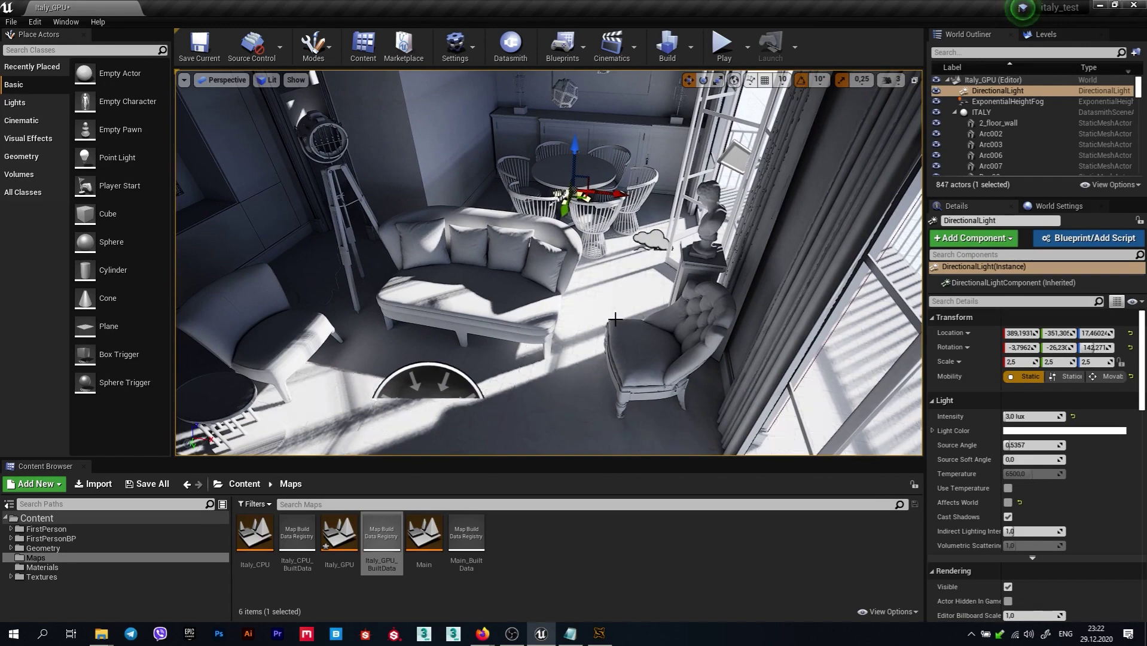
mouse_move(615, 366)
right_mouse_down()
mouse_move(598, 371)
mouse_move(632, 343)
right_mouse_up()
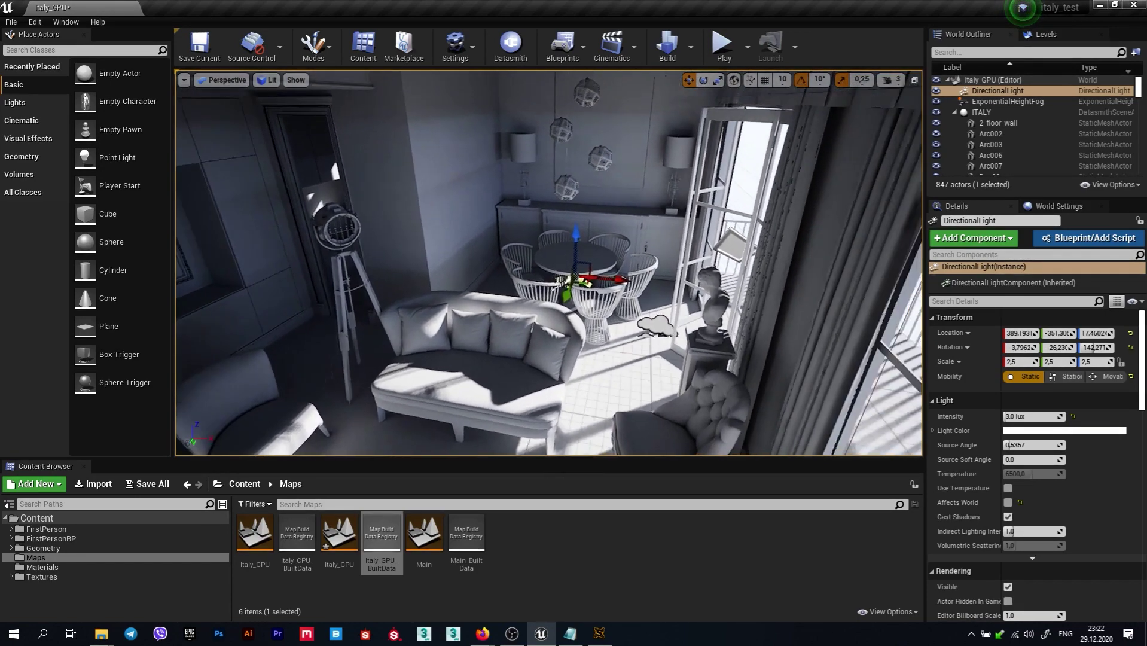
left_click(648, 321)
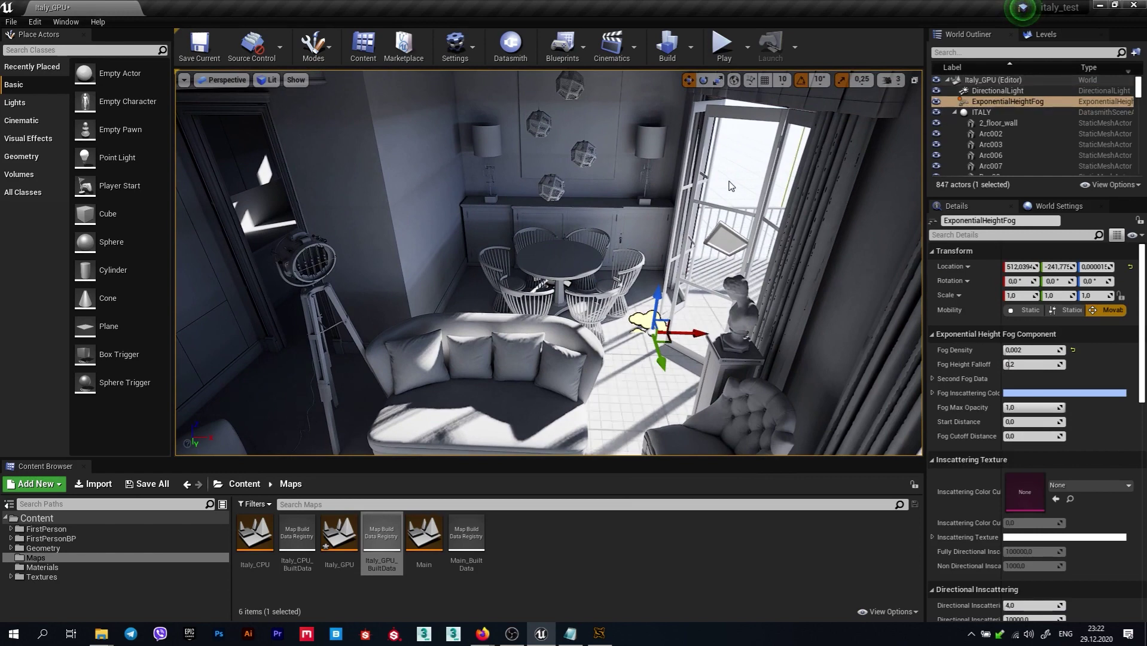
key("Delete")
right_click_drag(549, 263, 508, 264)
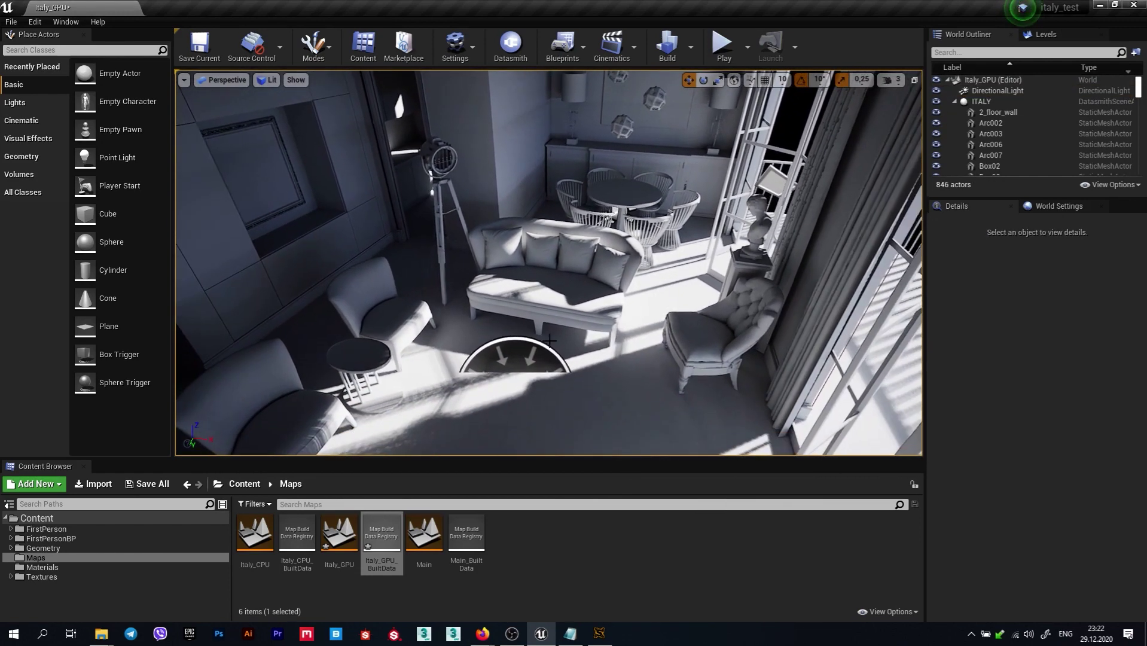
left_click(515, 361)
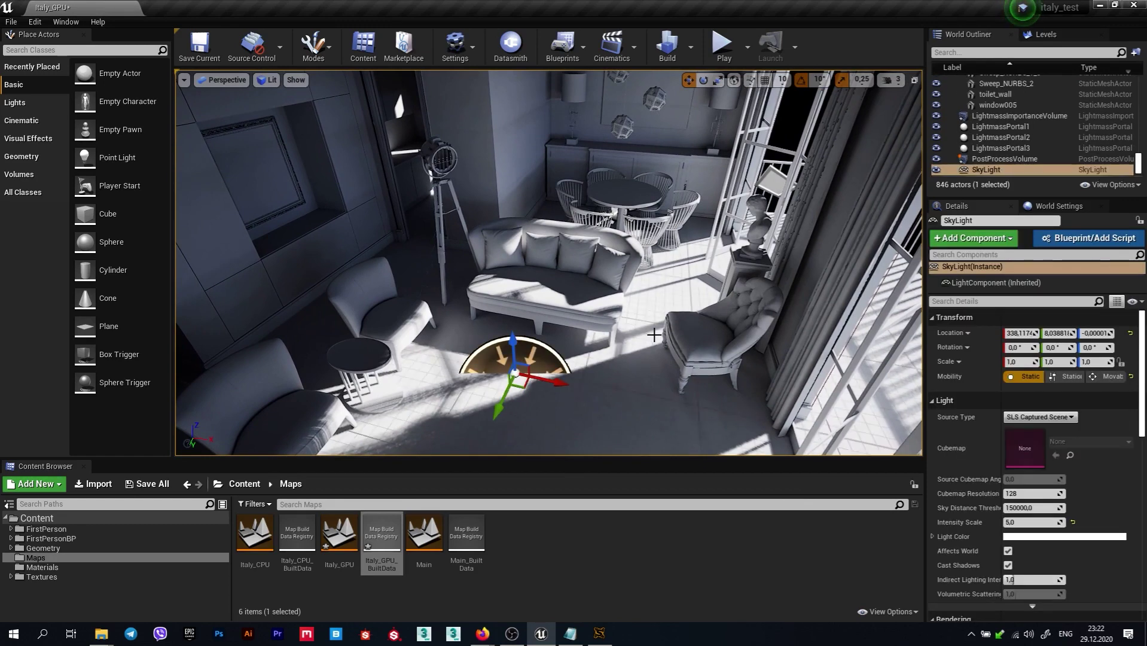
Switch the SkyLight to Specified Cubemap and assign the 1725_Sun_Clouds_var1_40 HDRI
right_click_drag(659, 344, 634, 344)
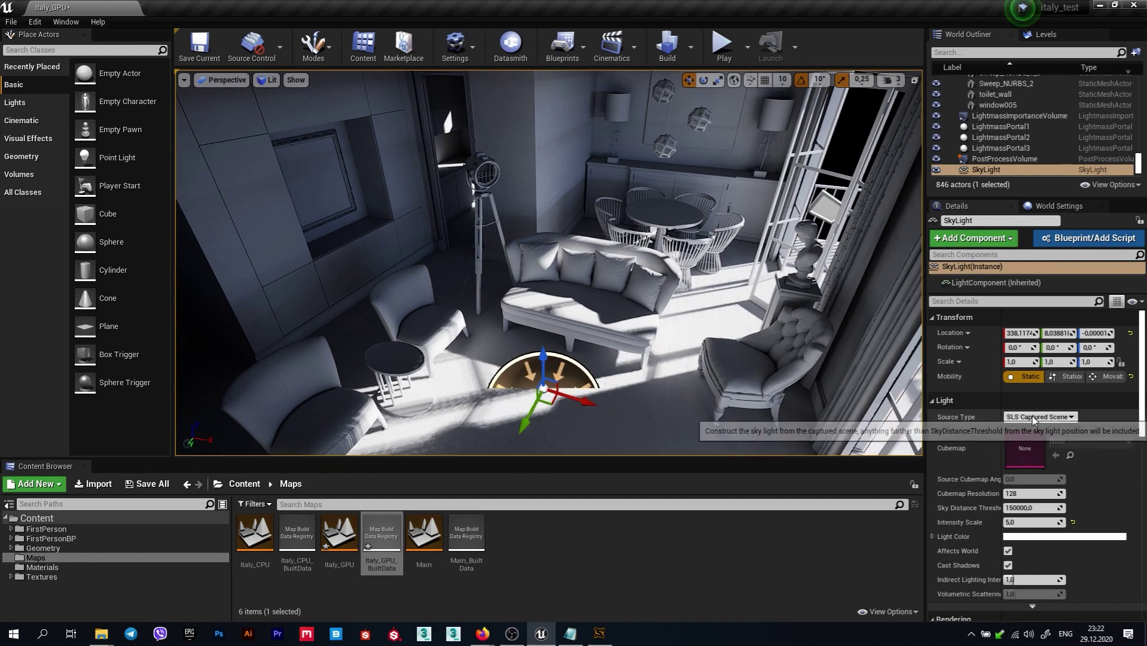
left_click(1062, 418)
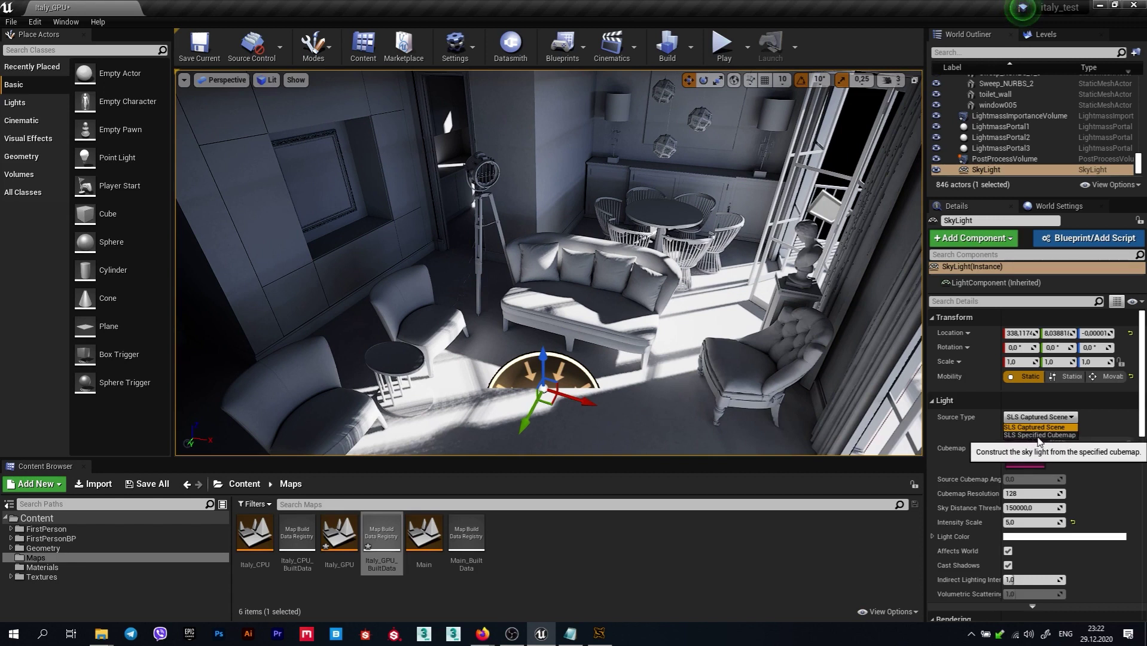
left_click(1058, 435)
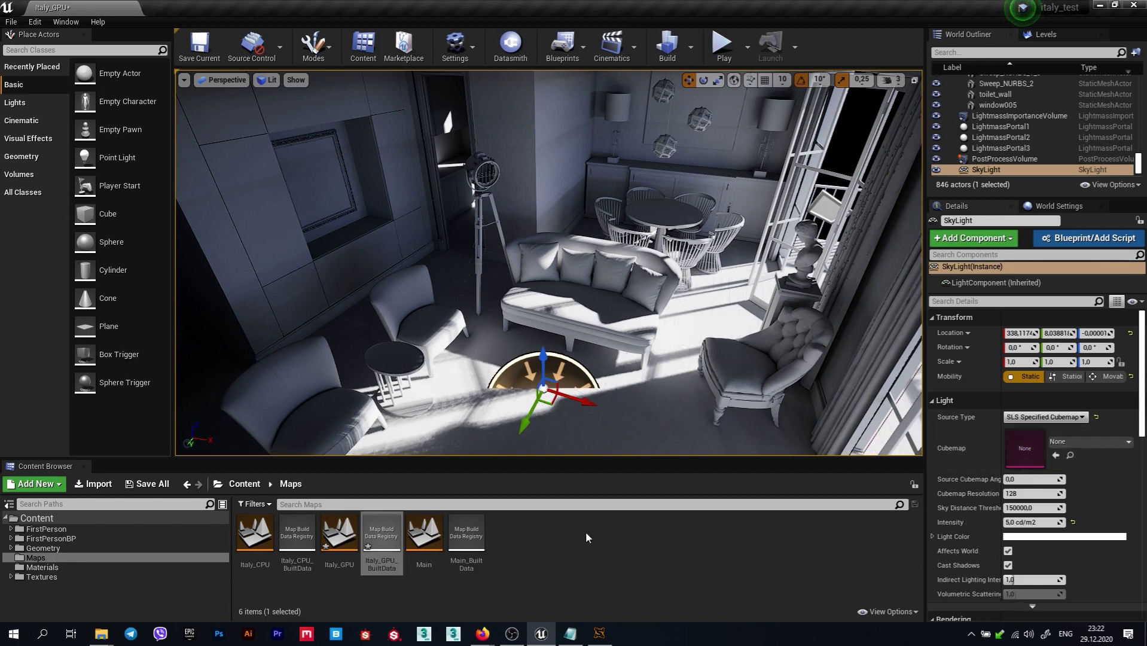
left_click(42, 577)
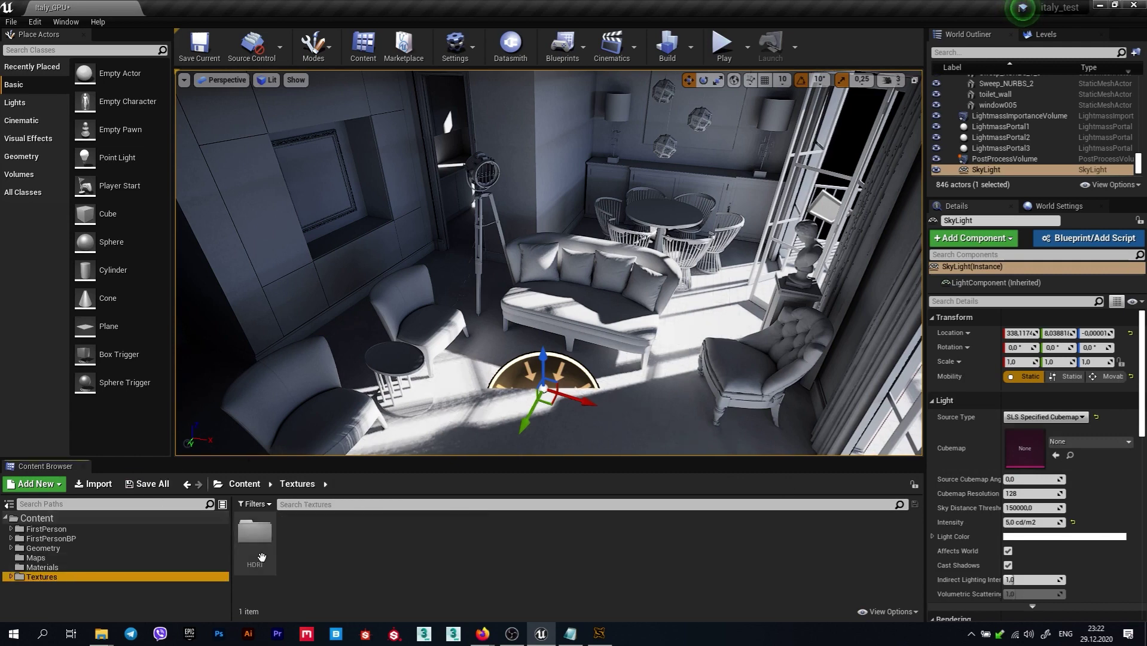
double_click(261, 557)
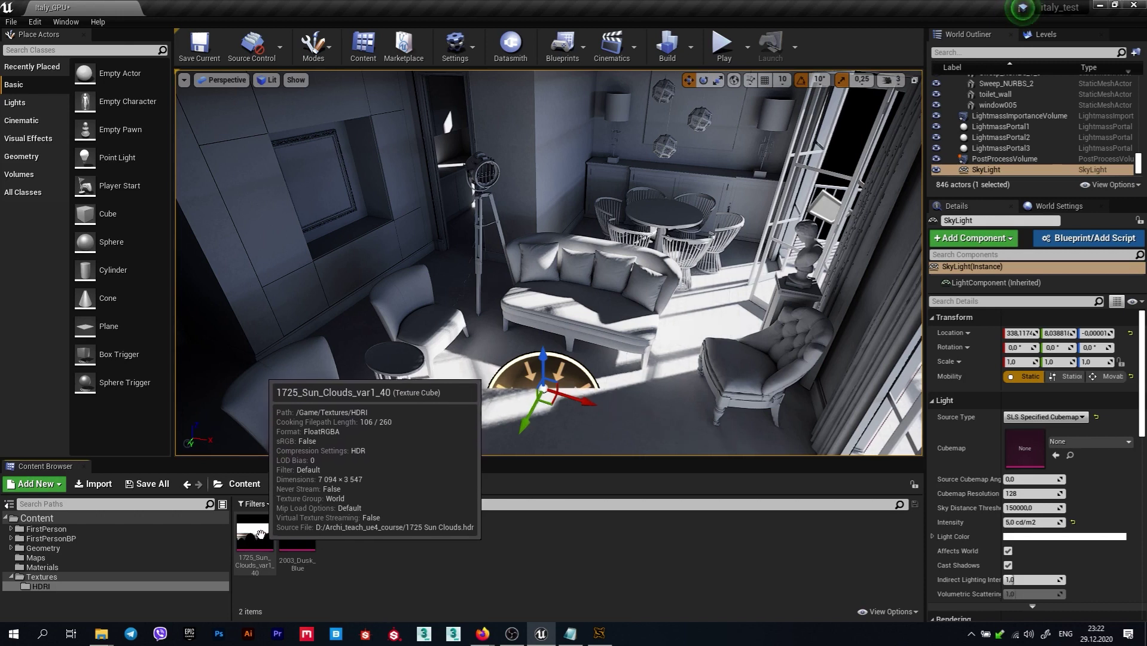
left_click_drag(259, 534, 1007, 447)
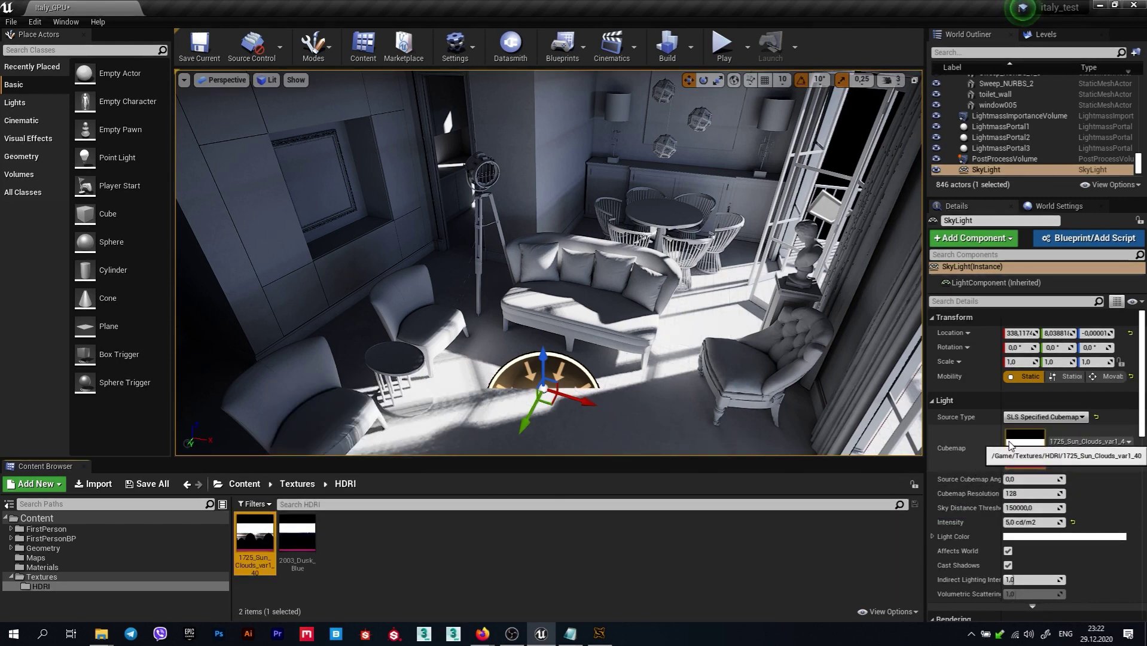
scroll(1016, 480, "down", 3)
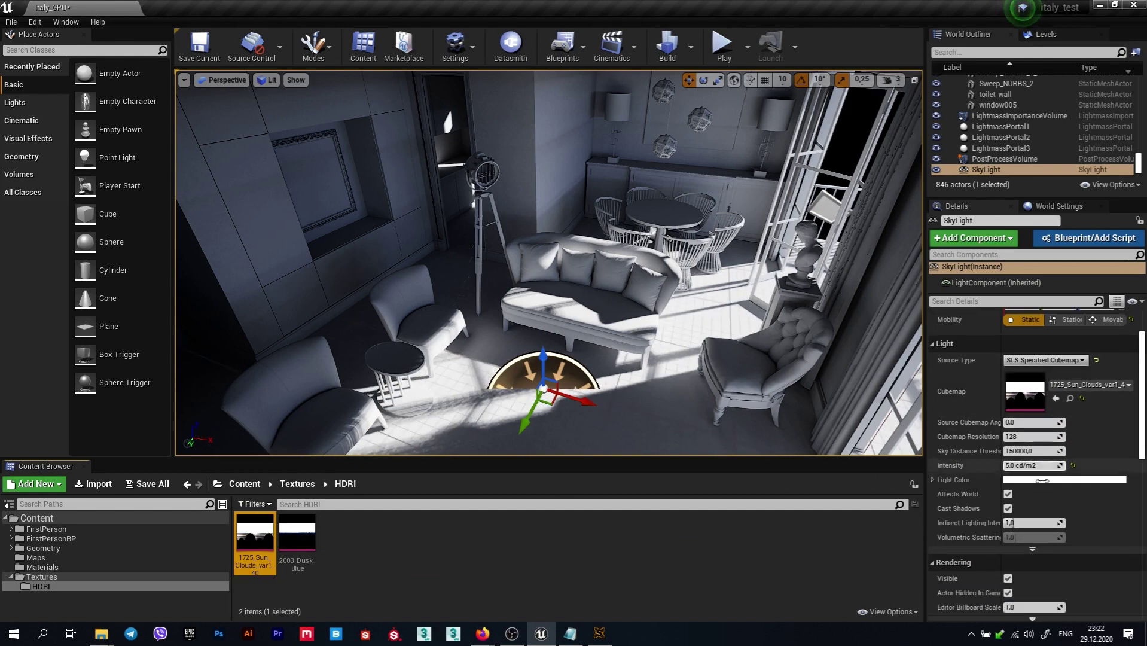
scroll(1045, 479, "up", 2)
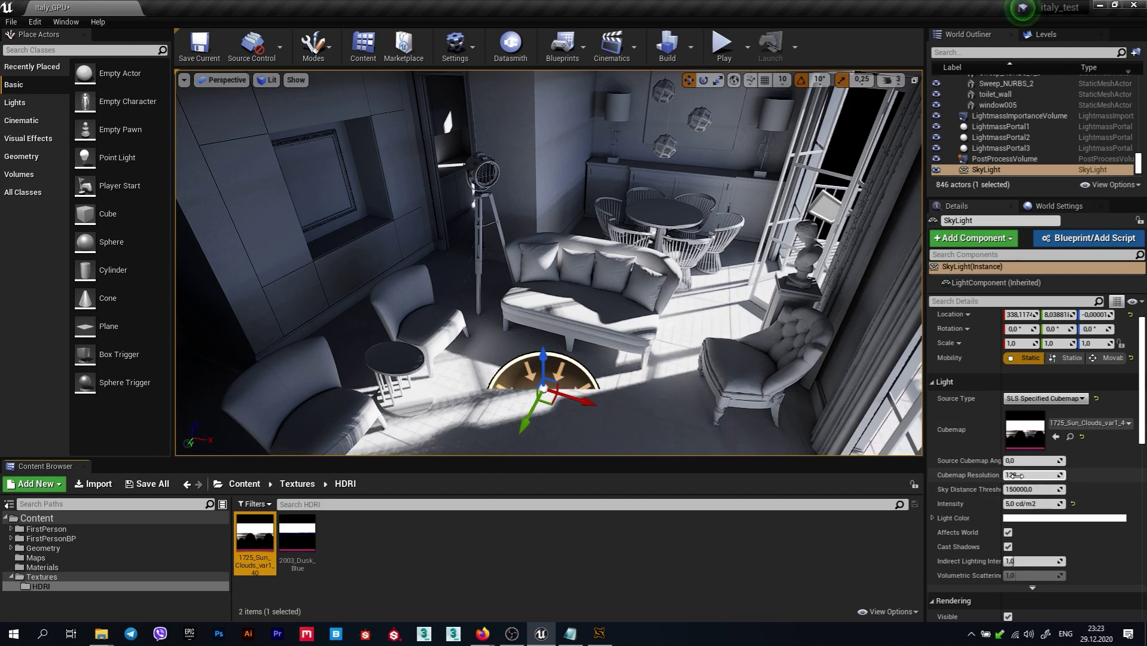
Set the SkyLight's Cubemap Resolution to 1024 and Intensity to 8,0 cd/m2
left_click(1029, 475)
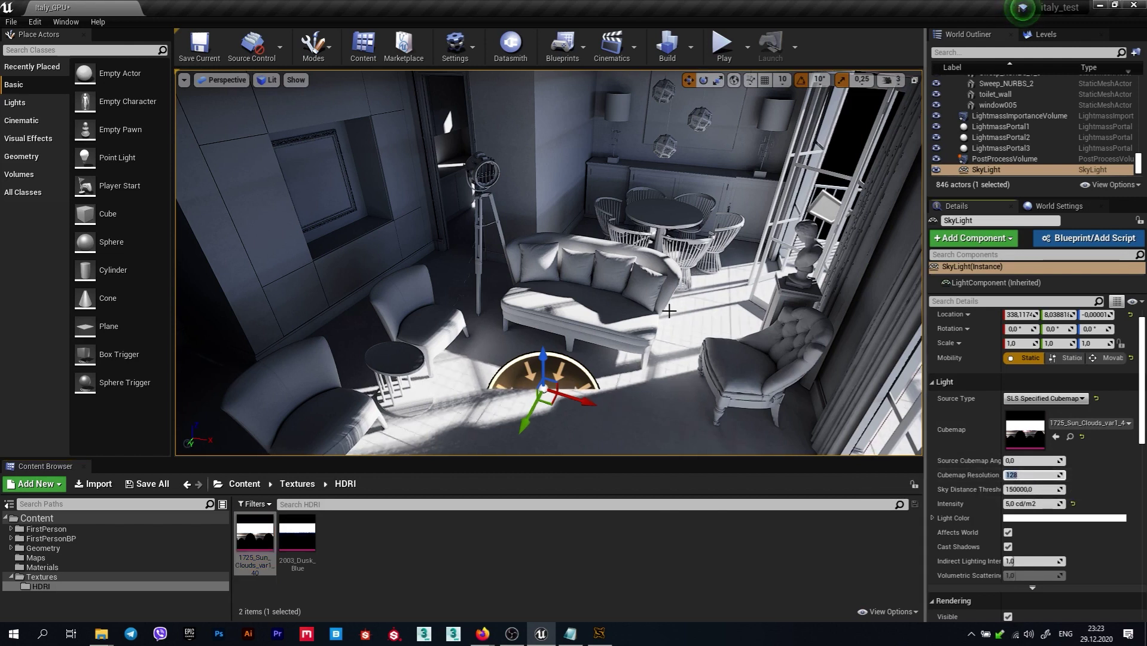
type("10")
type("24")
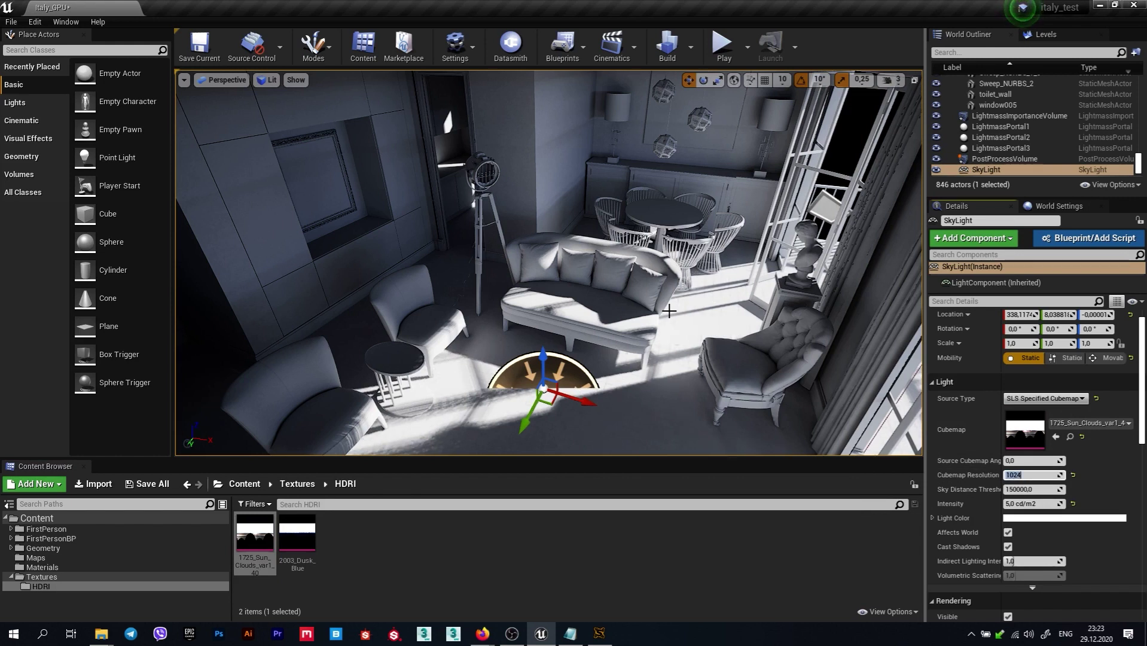
left_click(1014, 504)
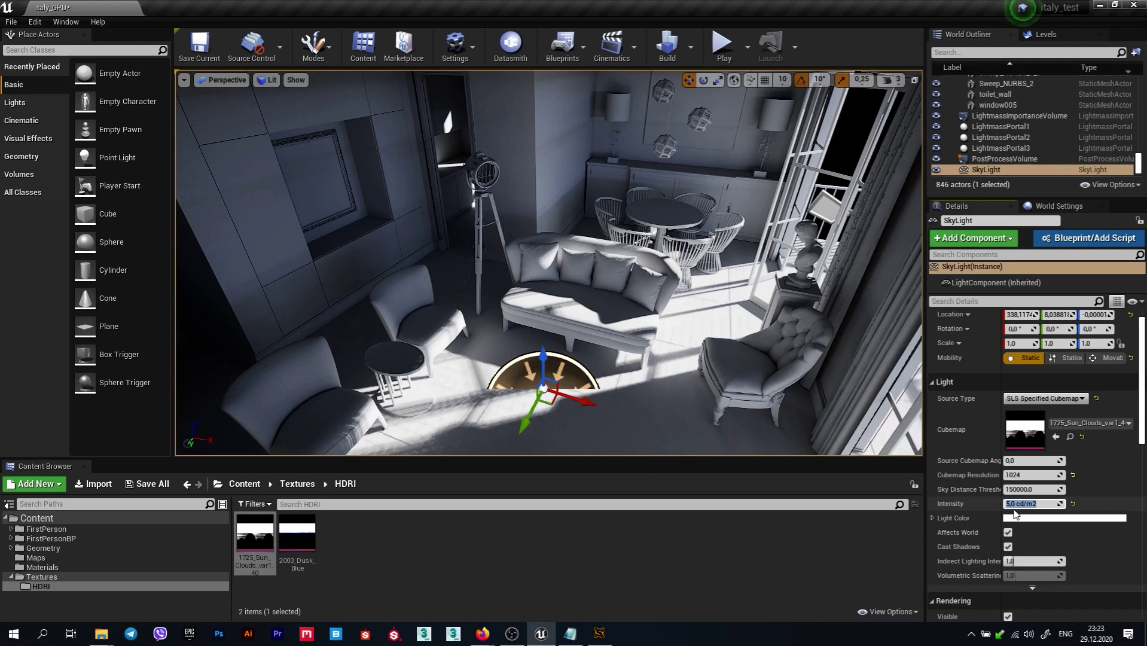
type("8")
key("Return")
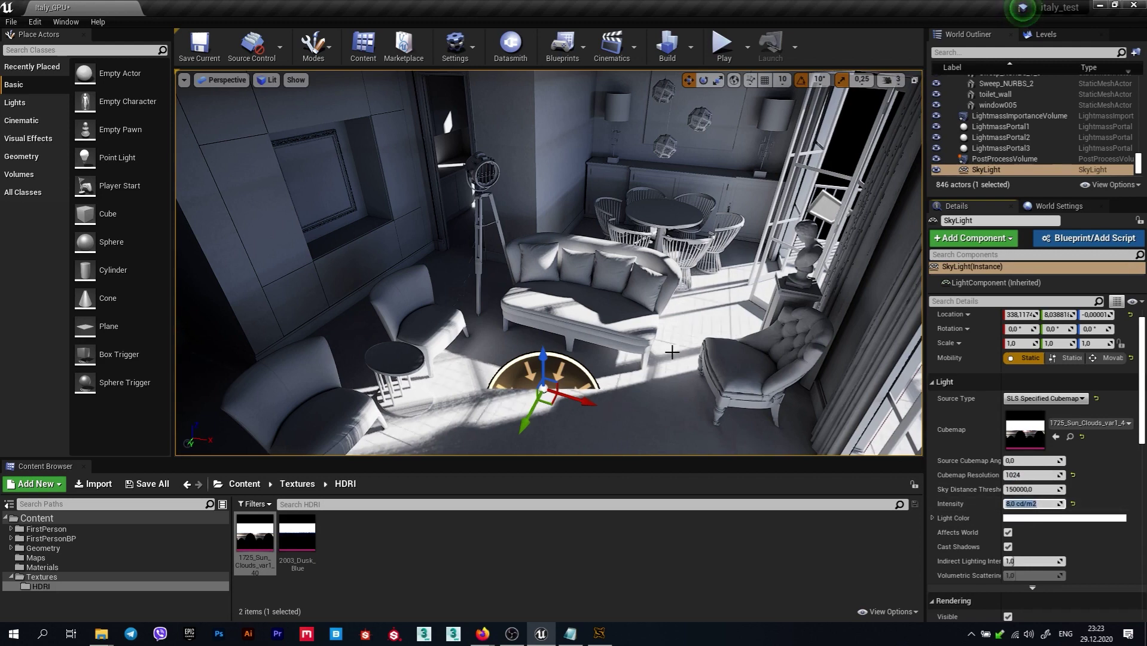
Save and minimize the BaseLightmass file in Notepad, then start a lighting Build in Unreal
left_click(572, 634)
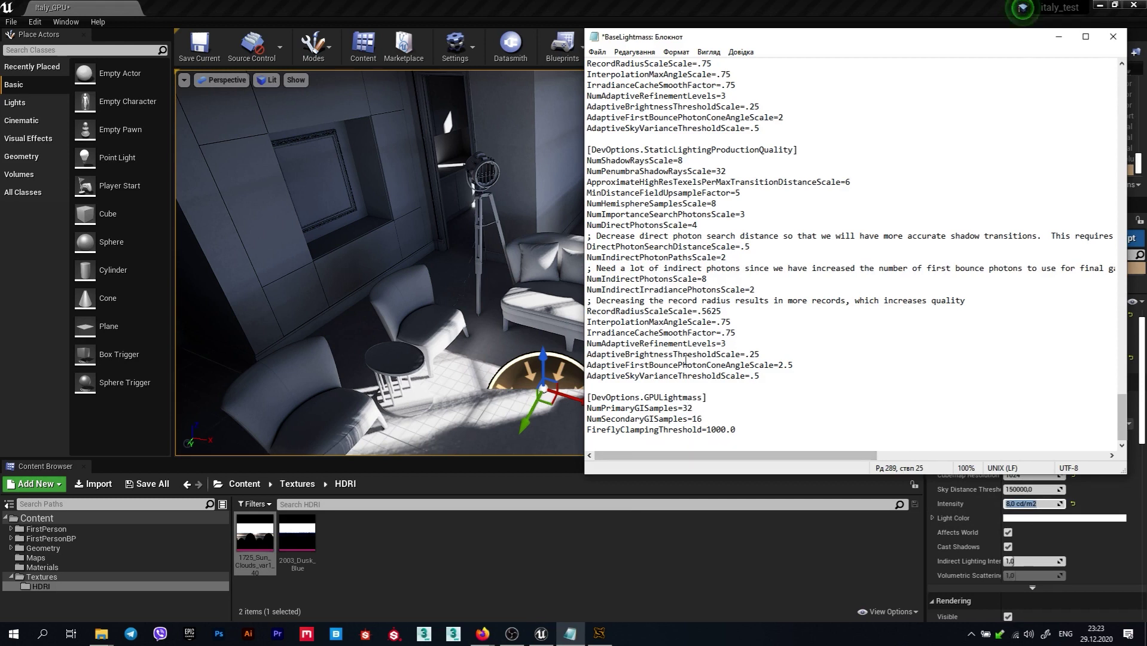
left_click(596, 53)
left_click(622, 108)
left_click(1058, 36)
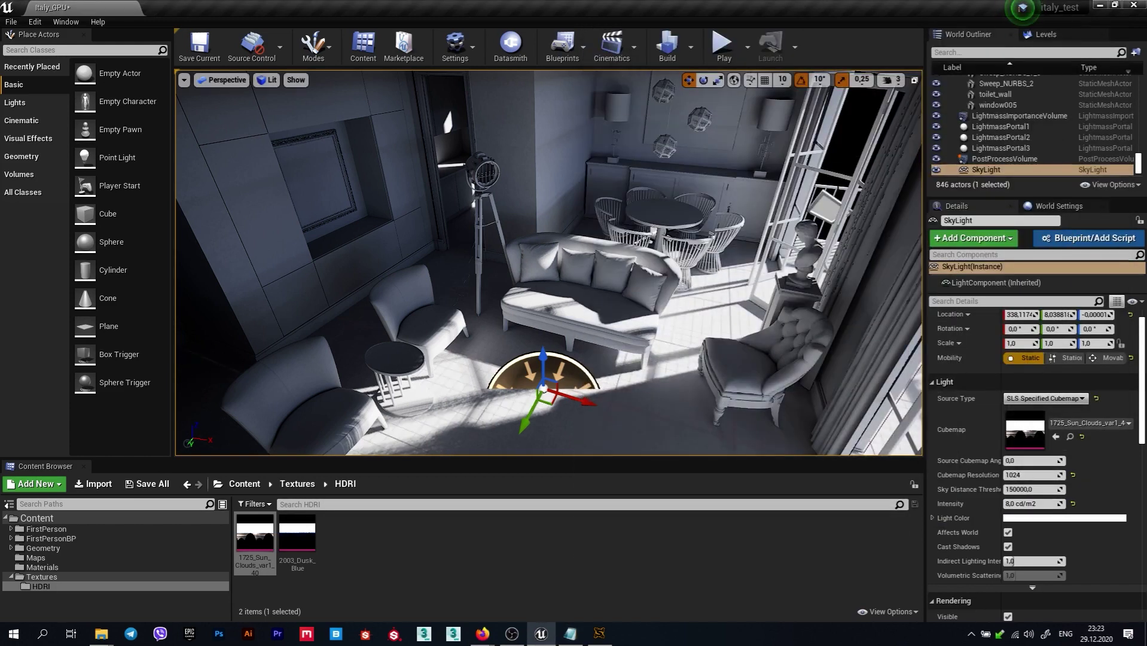
left_click(668, 46)
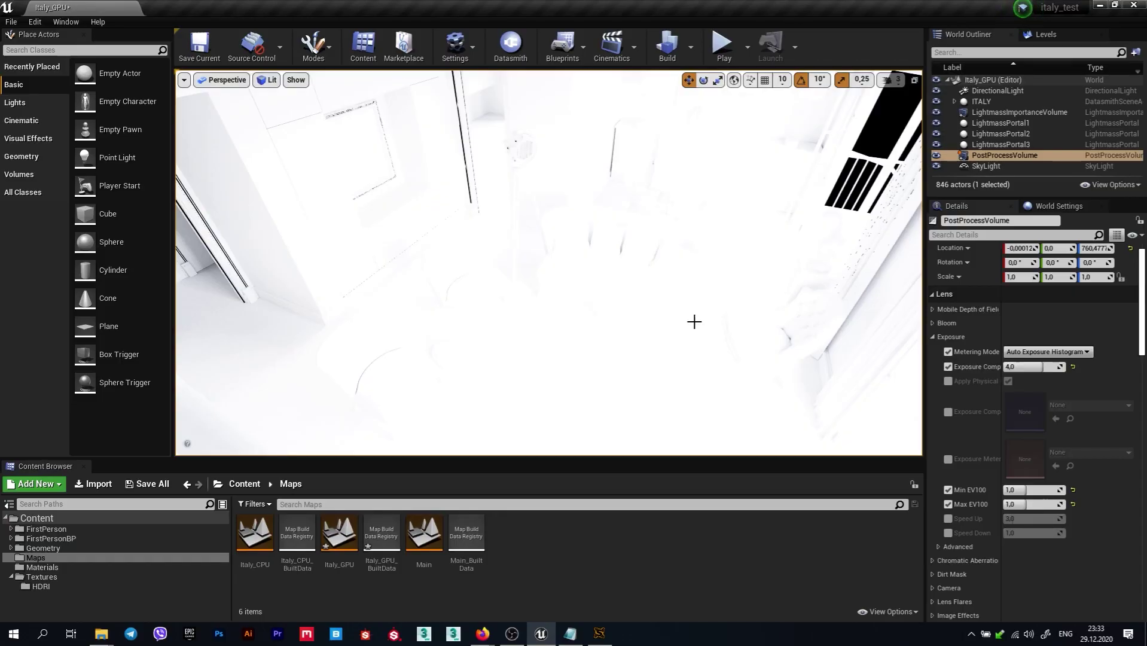
Step Exposure Compensation from 0,0 through -1,0 to -2,0, checking the room between changes
mouse_move(693, 321)
right_mouse_down()
mouse_move(714, 319)
mouse_move(663, 328)
right_mouse_up()
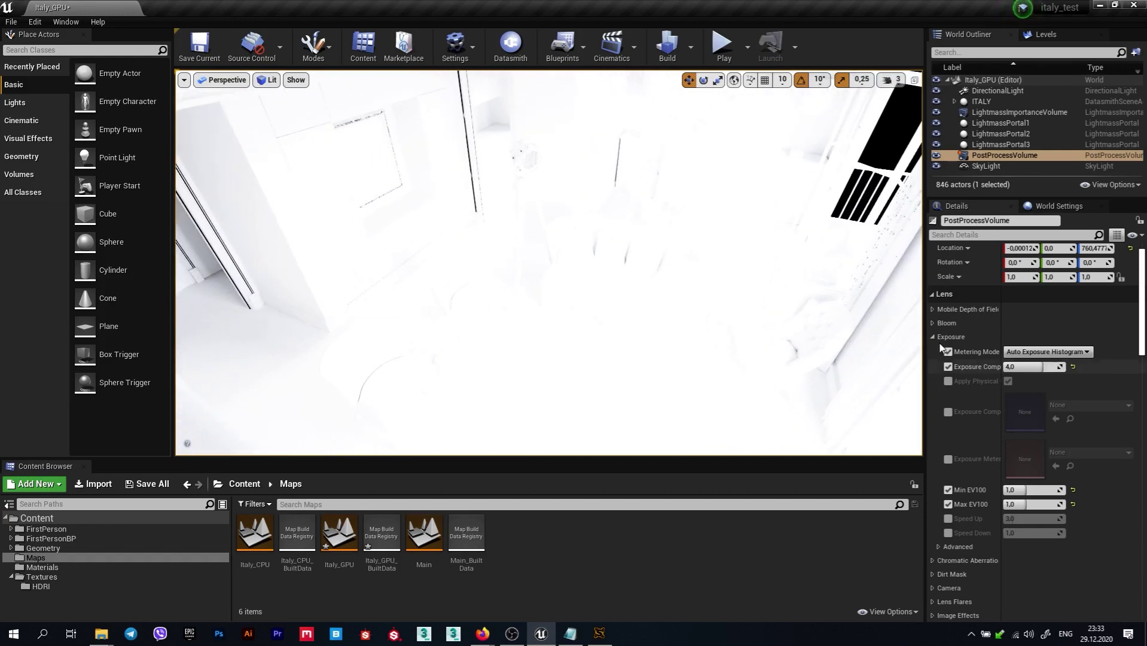
right_click_drag(697, 274, 694, 263)
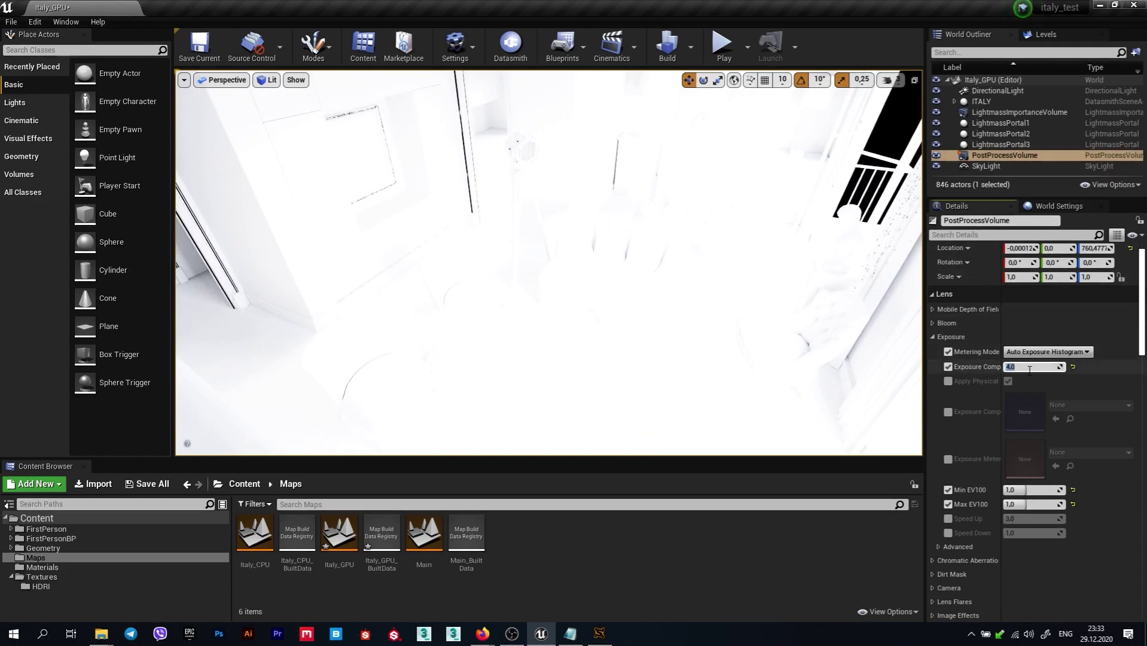
type("0")
key("Return")
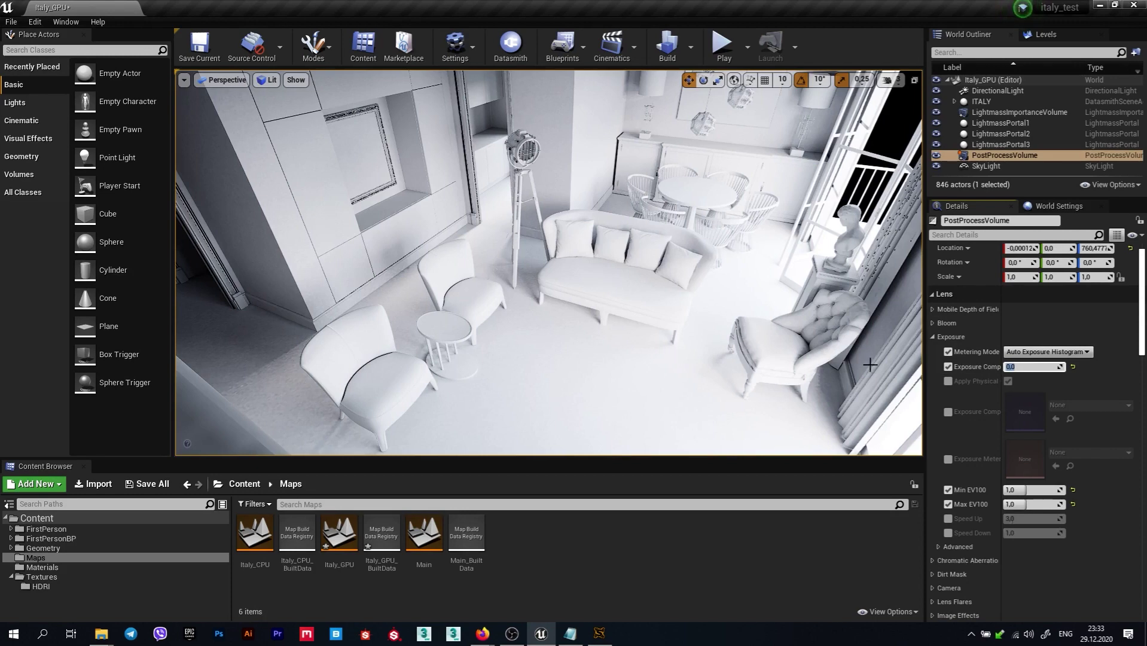
type("1")
key("Return")
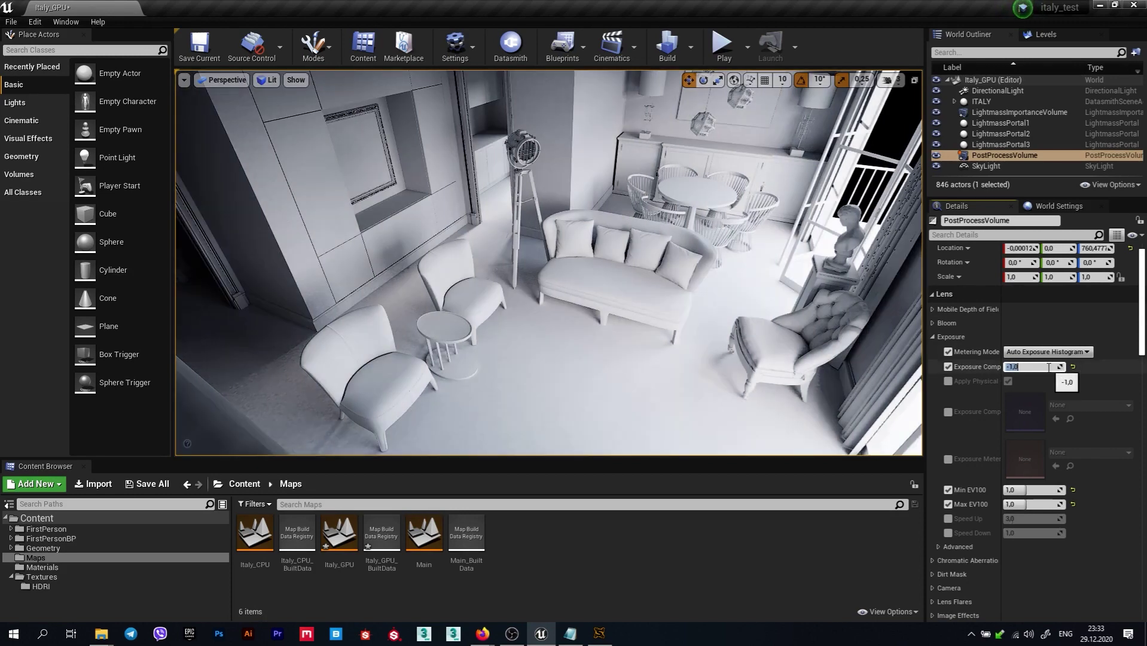
mouse_move(550, 311)
left_mouse_down()
mouse_move(514, 281)
mouse_move(598, 227)
left_mouse_up()
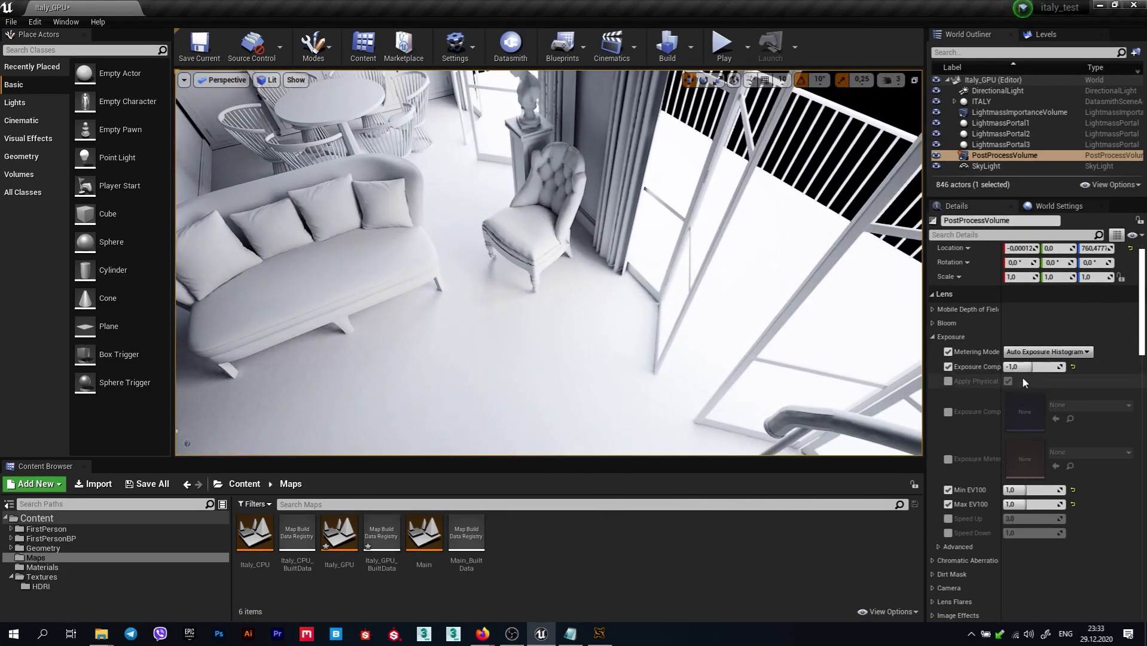
type("2")
key("Return")
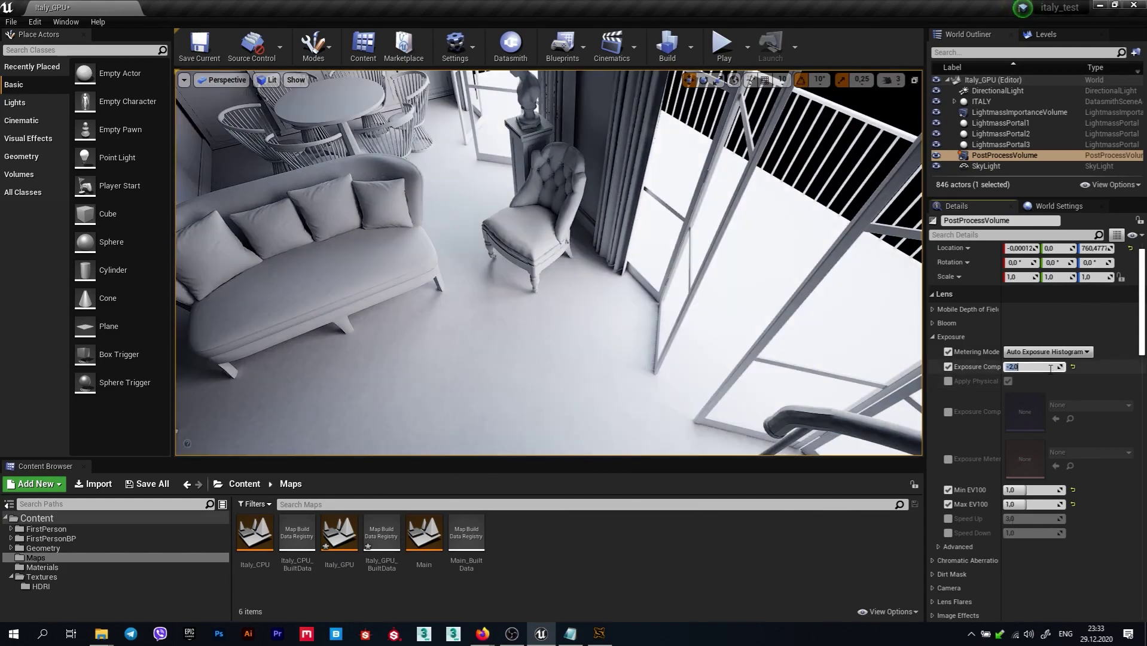
left_click_drag(715, 302, 574, 263)
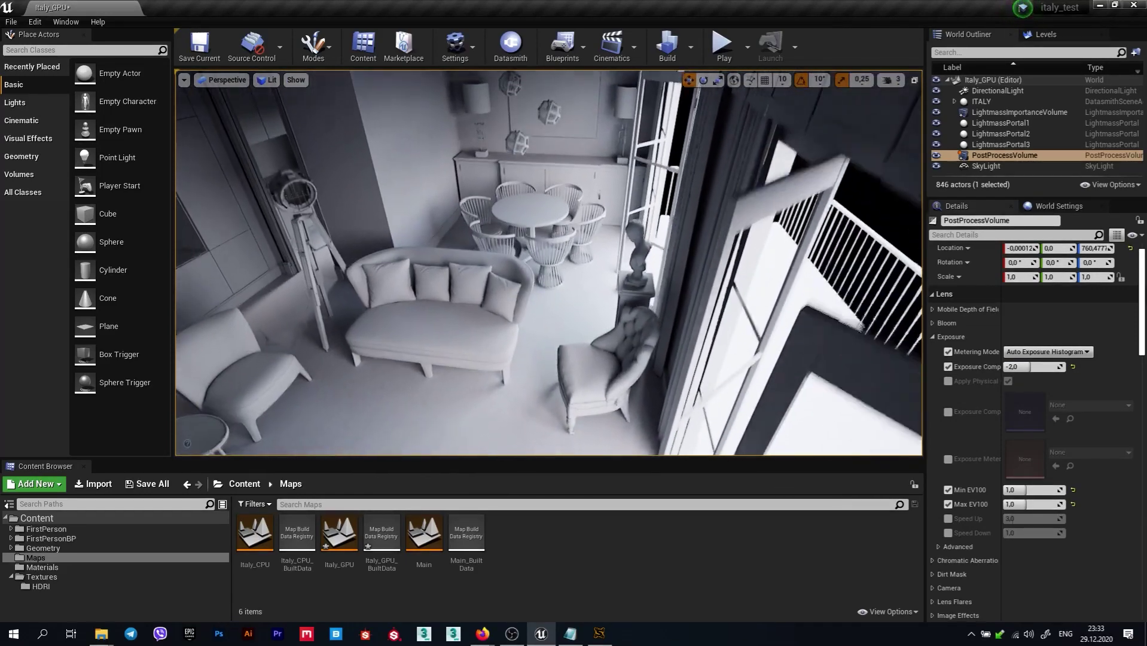
mouse_move(575, 263)
left_mouse_down()
mouse_move(514, 267)
mouse_move(574, 266)
mouse_move(526, 267)
left_mouse_up()
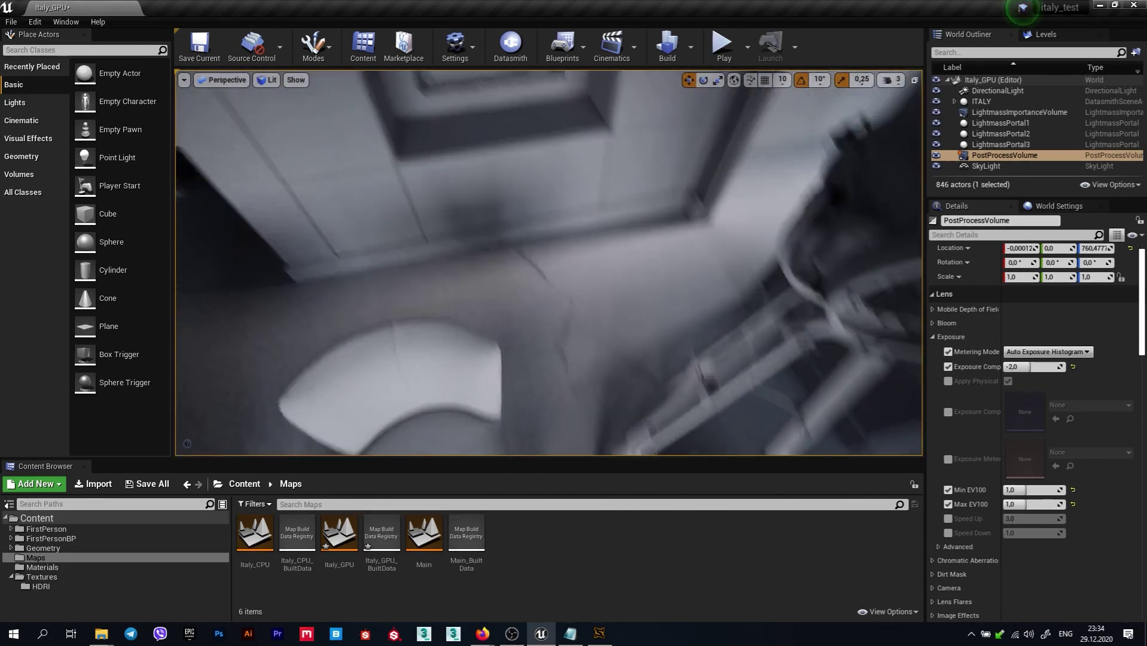
left_click_drag(527, 266, 502, 267)
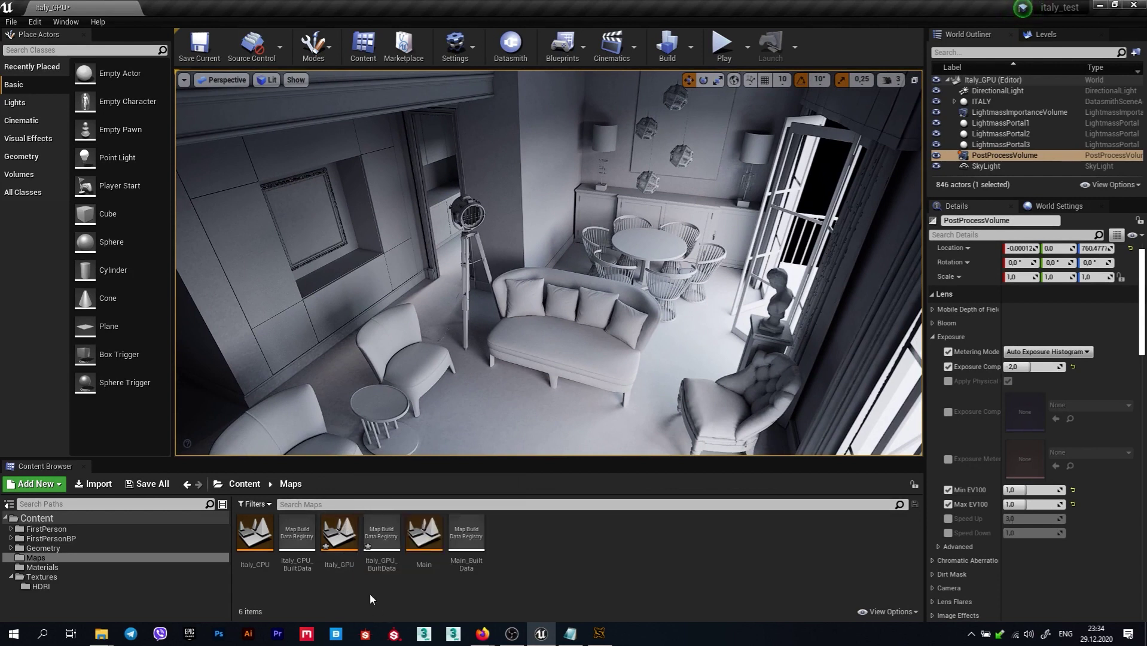
Duplicate Italy_GPU as Italy_GPU_test and open the copy, saving the modified maps first
right_click(341, 534)
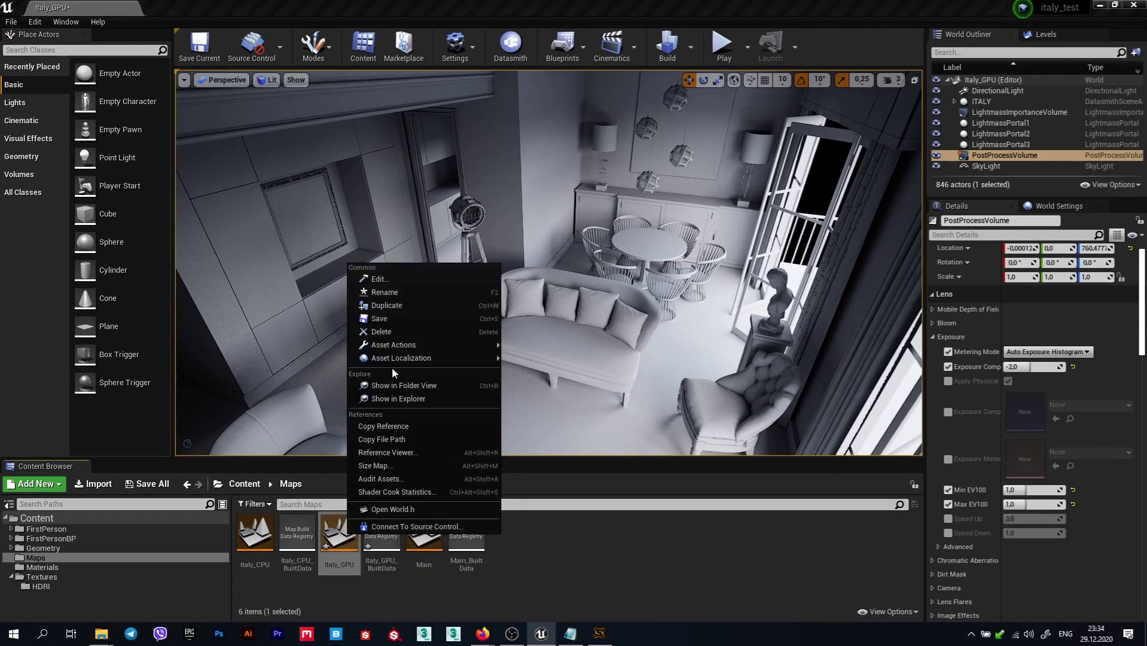
left_click(386, 305)
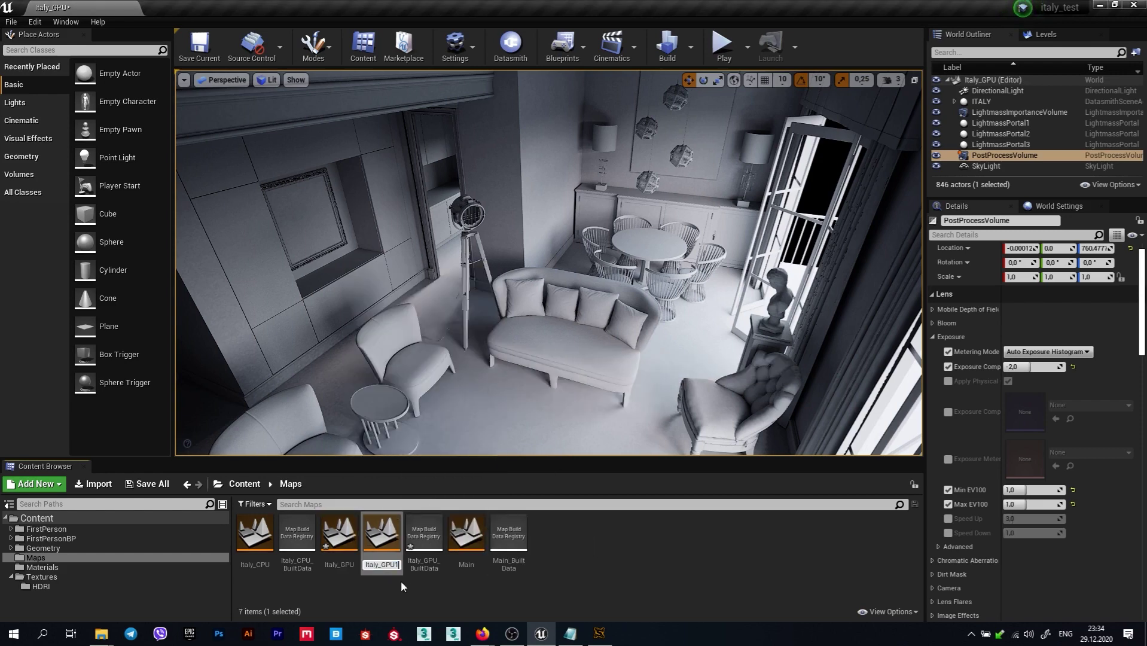
key("BackSpace")
type("_GPU_test")
key("Return")
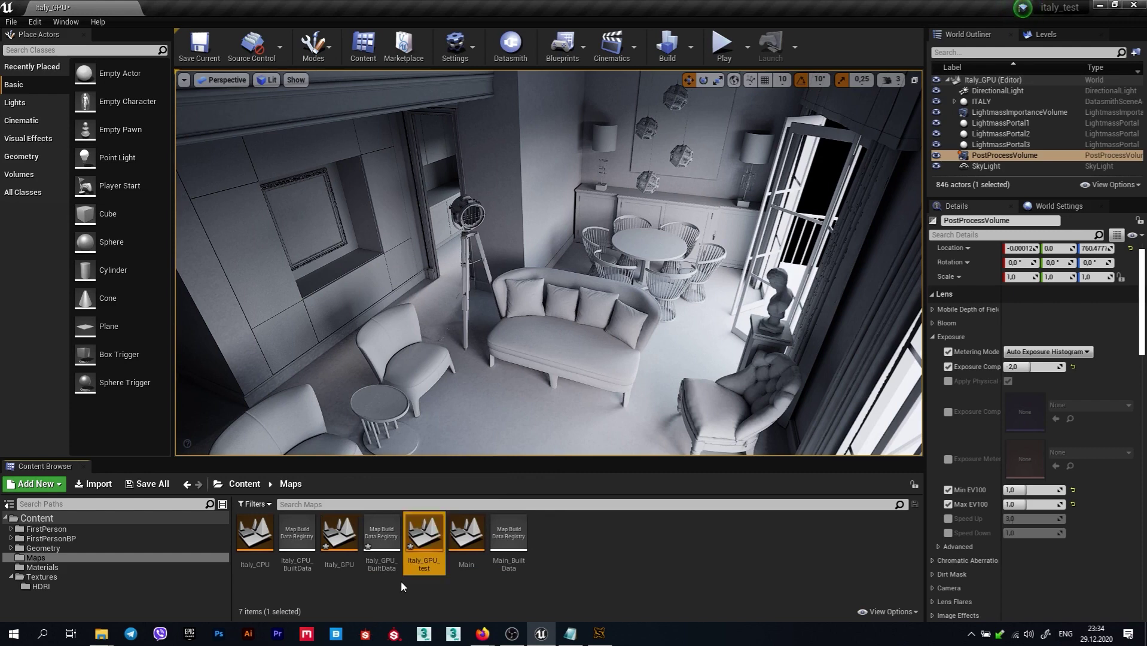
double_click(426, 533)
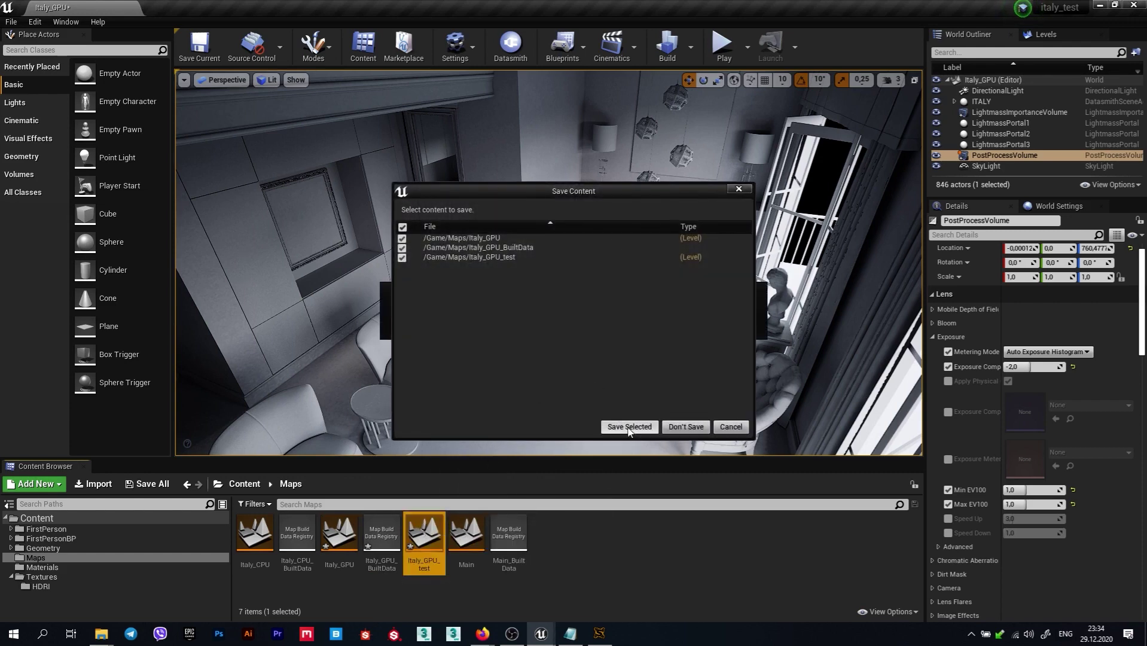
left_click(628, 430)
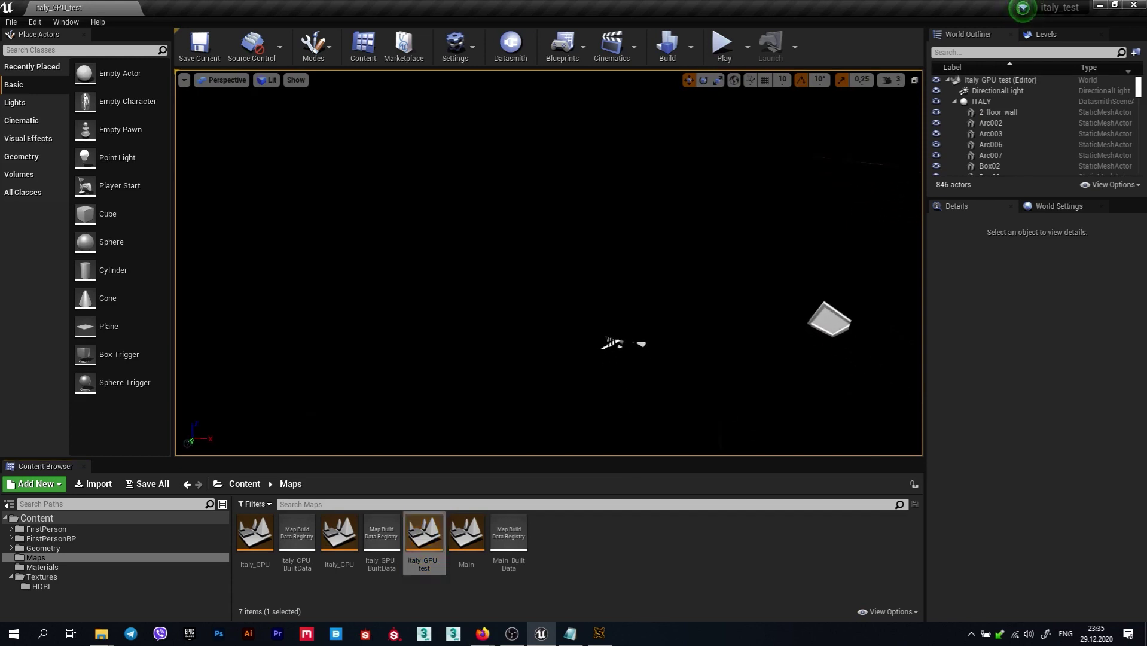
Switch the viewport view mode from Lit to Unlit
right_click(413, 524)
left_click(584, 532)
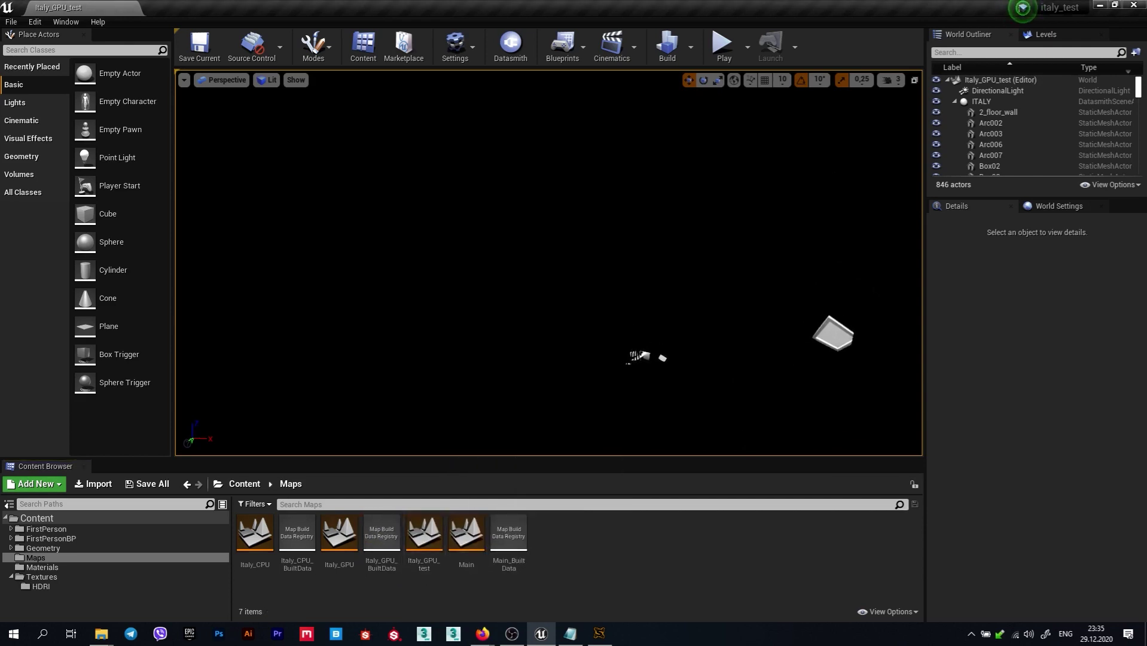
left_click(266, 80)
left_click(281, 118)
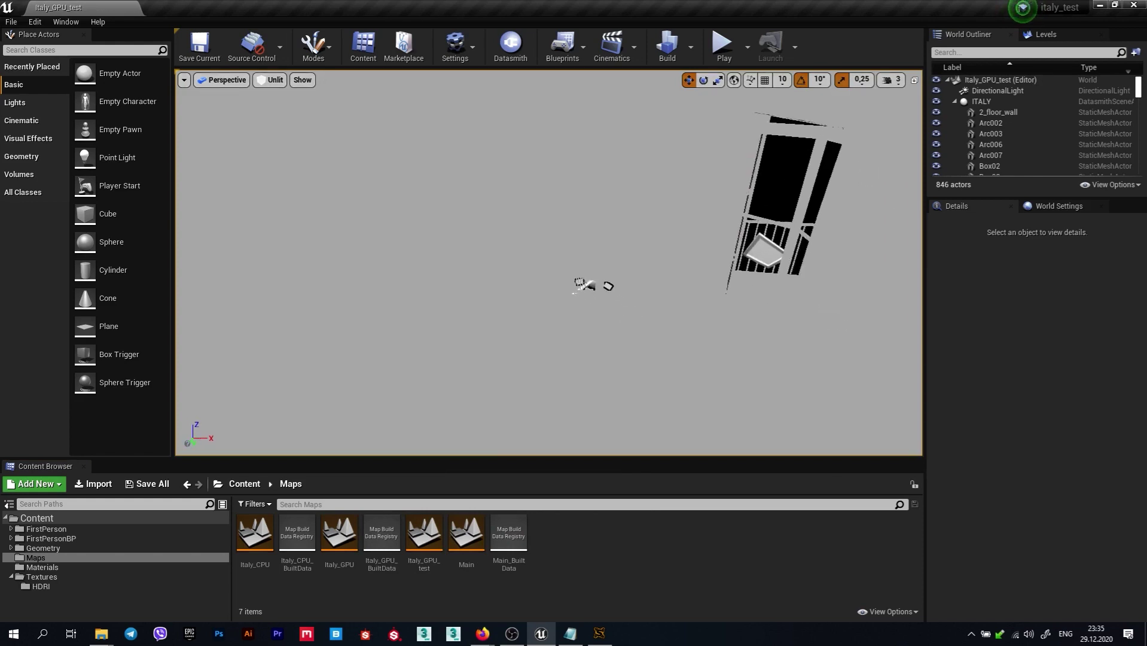
Fly toward the building and select the 2_floor_wall mesh in the World Outliner
right_click_drag(616, 293, 615, 294)
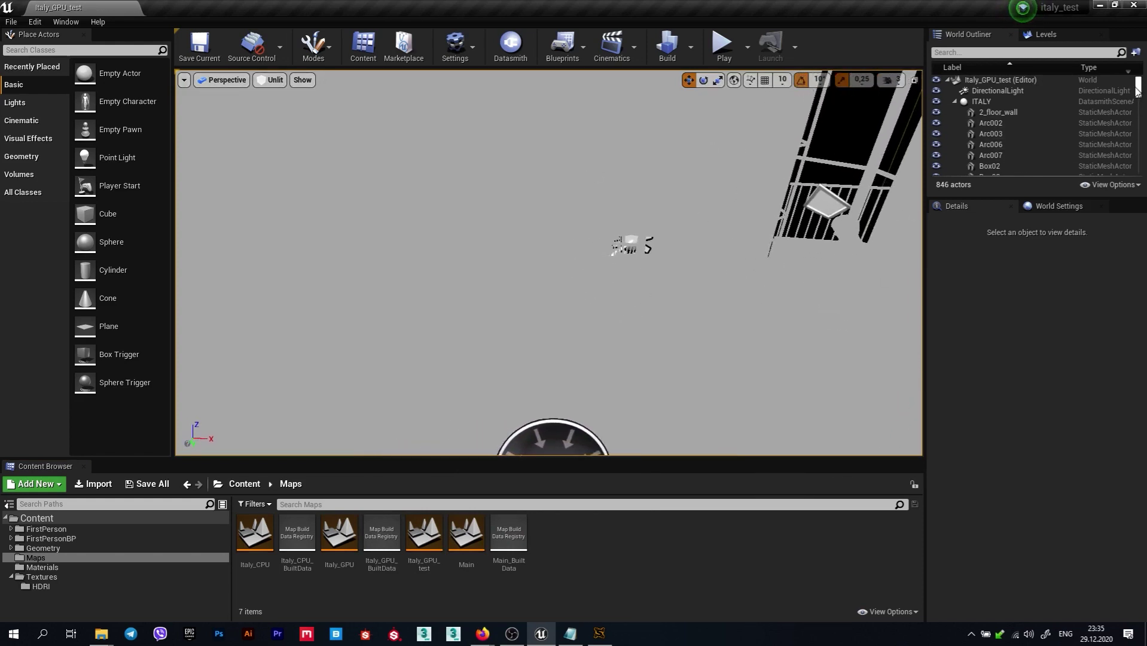
left_click(983, 103)
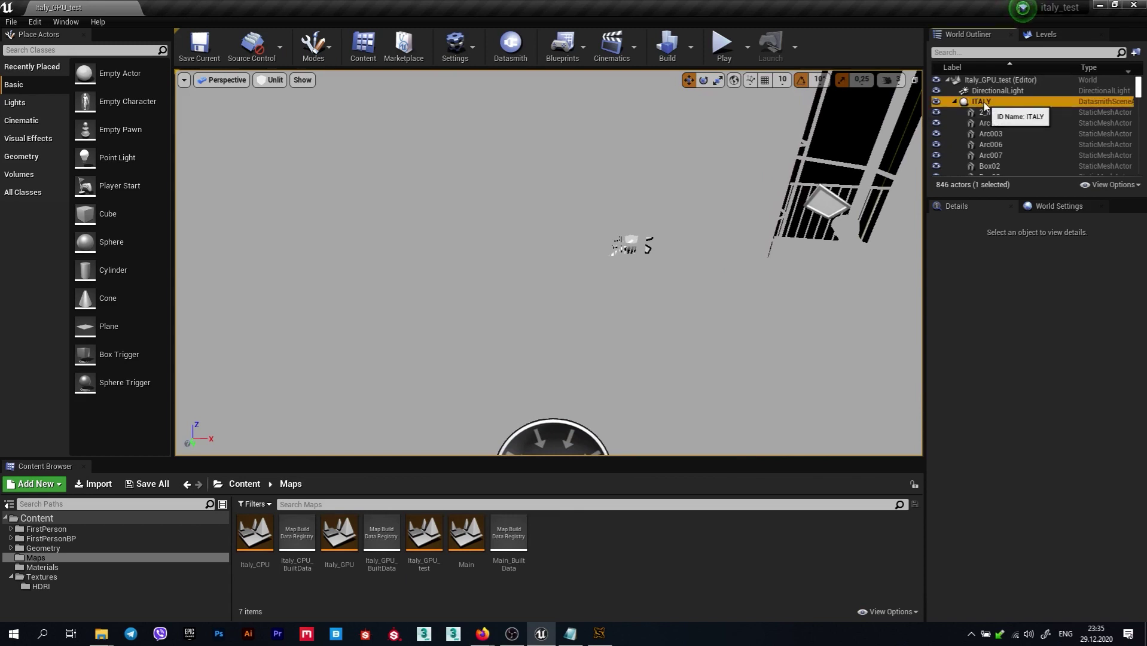
left_click(997, 113)
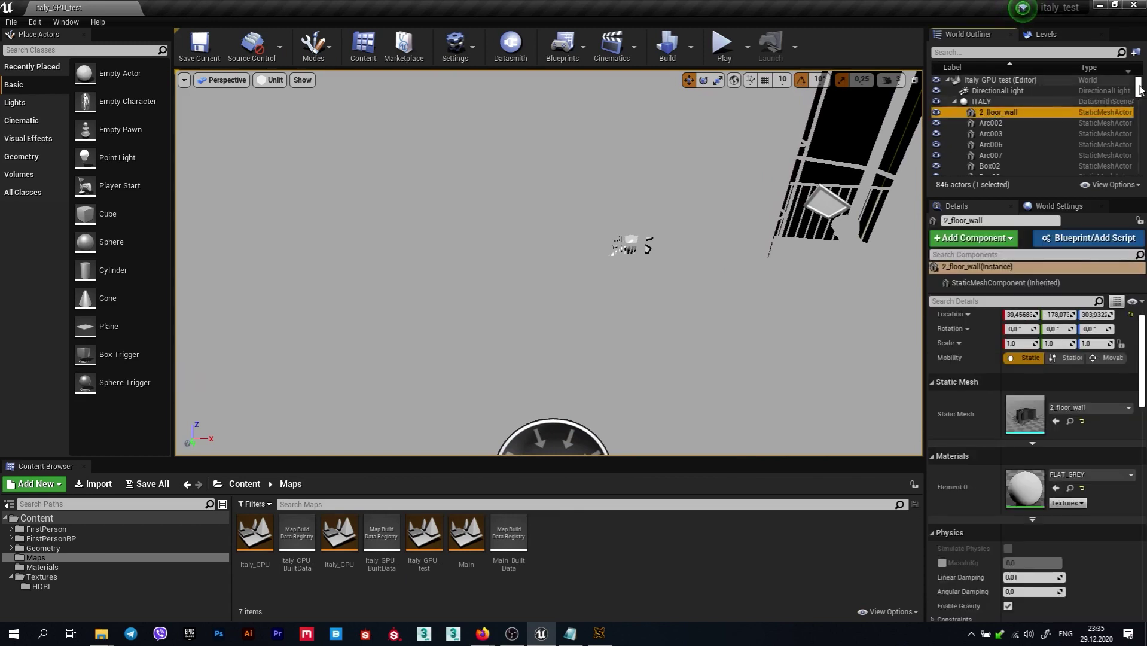
left_click_drag(1140, 89, 1141, 167)
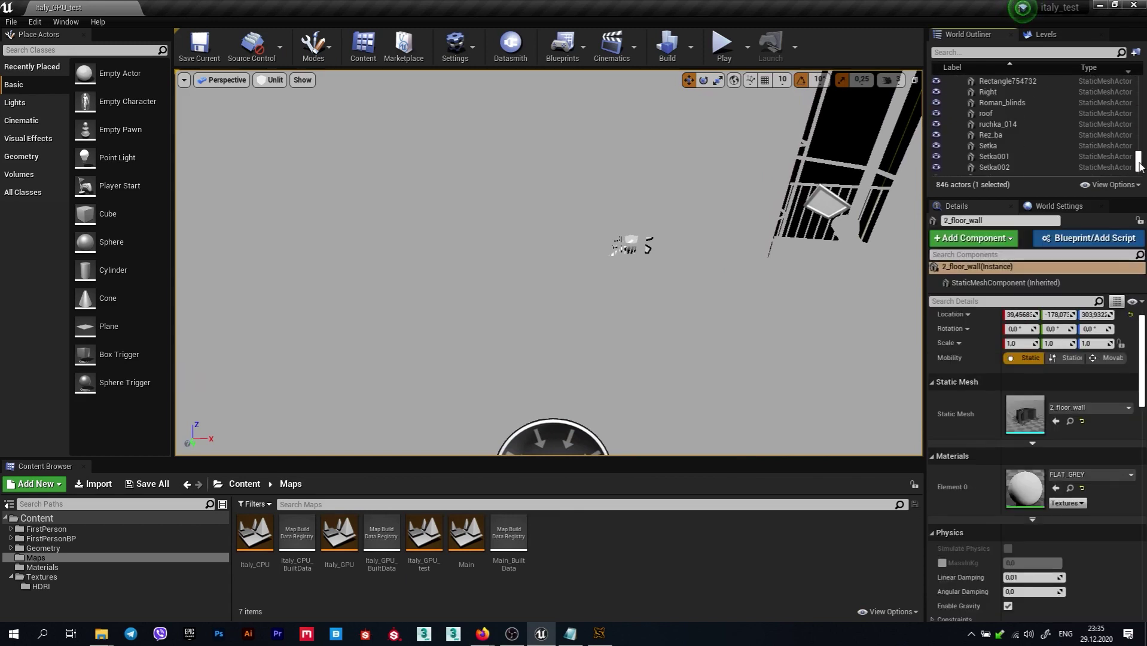
Select the meshes from 2_floor_wall to window005 and override their lightmap resolution to 64
scroll(1015, 163, "down", 5)
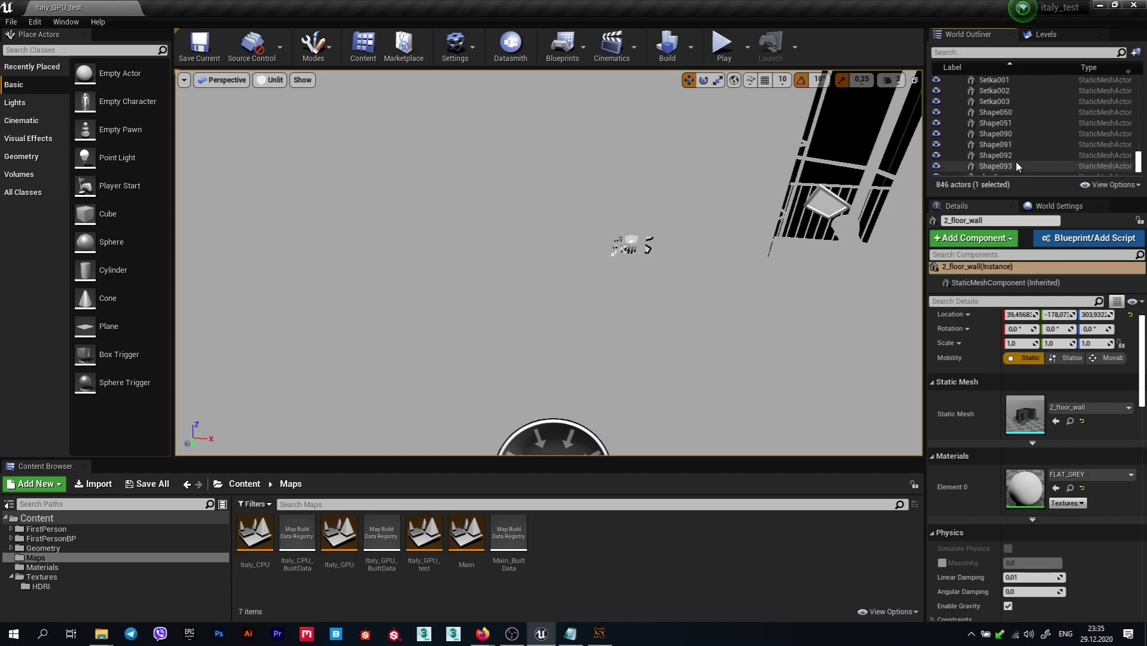
scroll(1015, 160, "down", 5)
scroll(1015, 162, "up", 2)
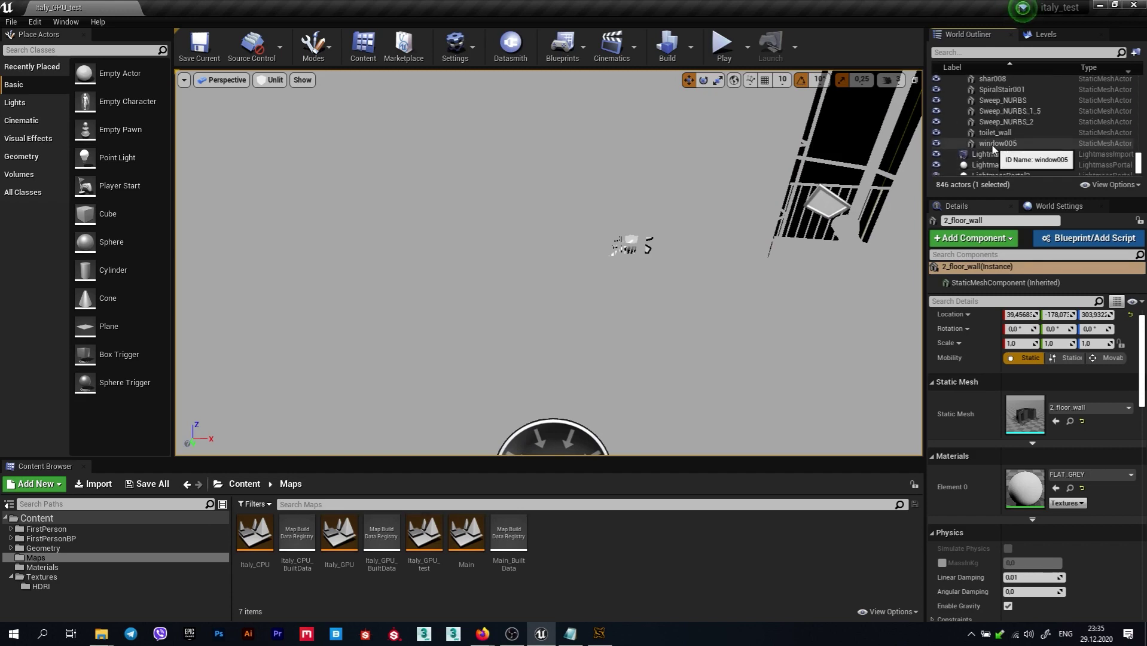
left_click(996, 145, "shift")
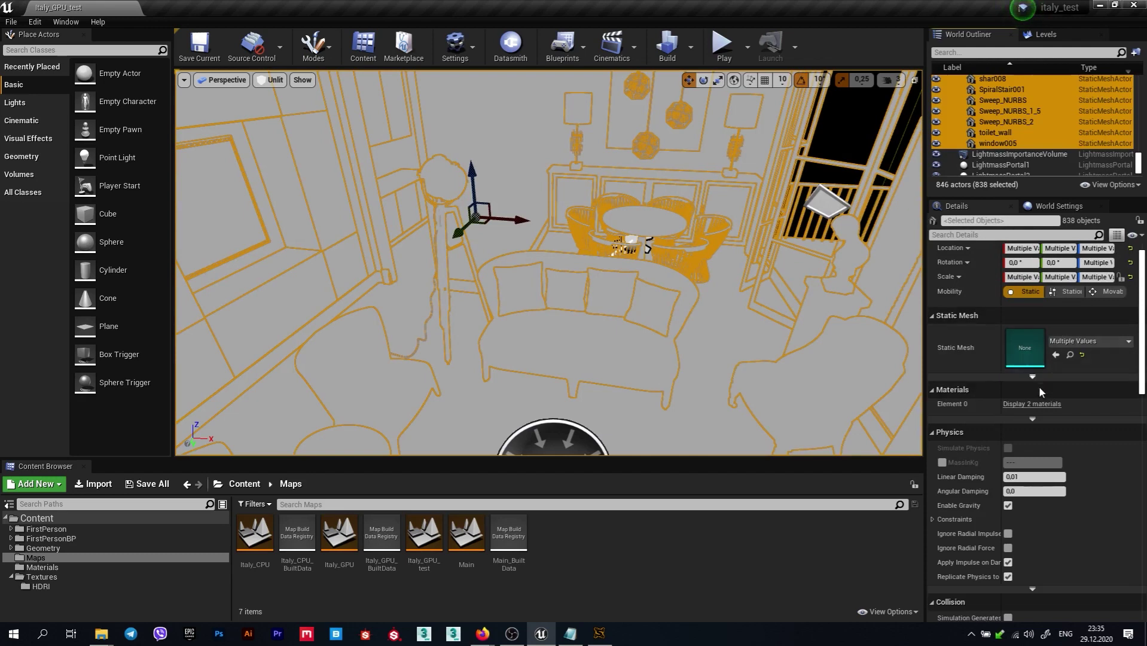
scroll(1058, 535, "down", 3)
scroll(1058, 532, "down", 3)
scroll(1056, 516, "down", 2)
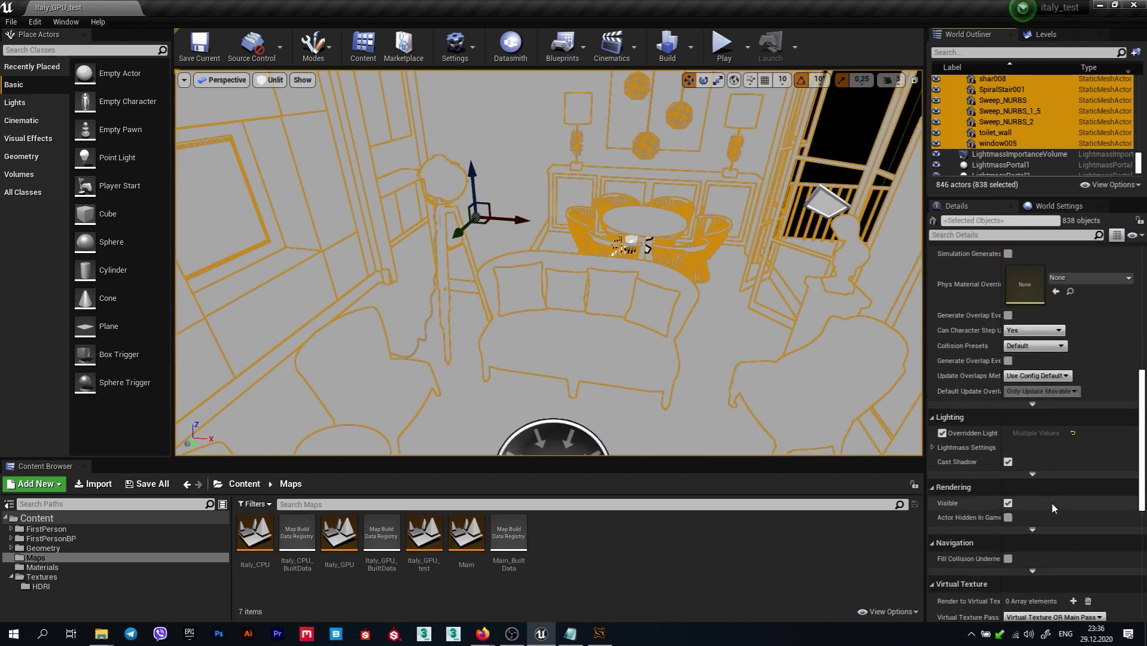
left_click(944, 433)
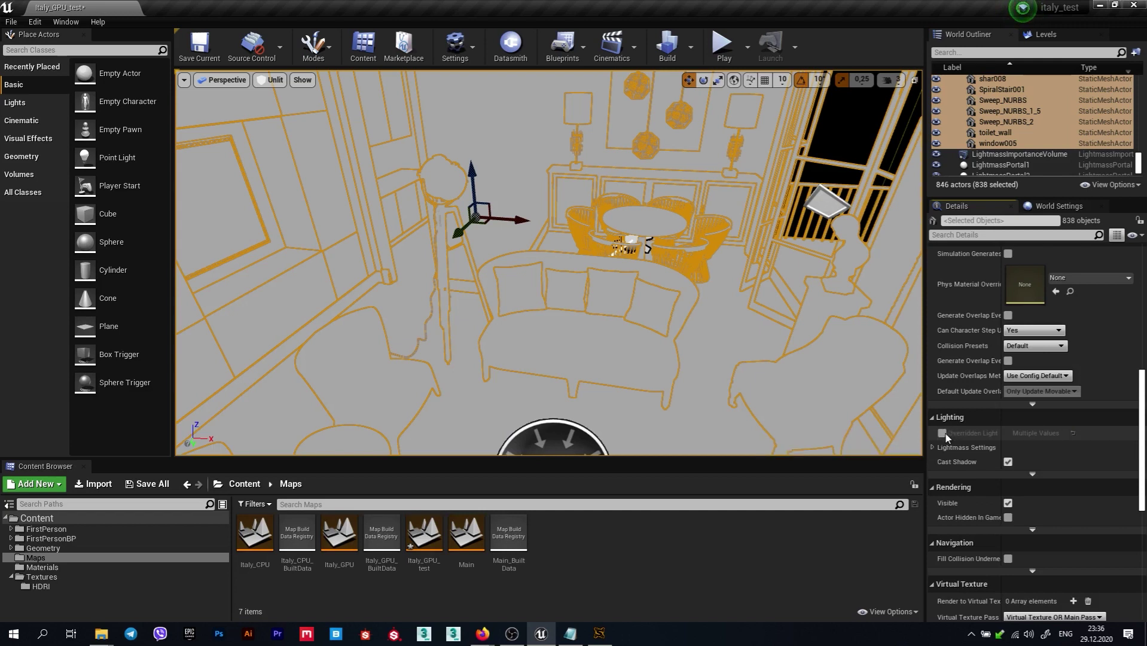
left_click(943, 433)
left_click(1034, 433)
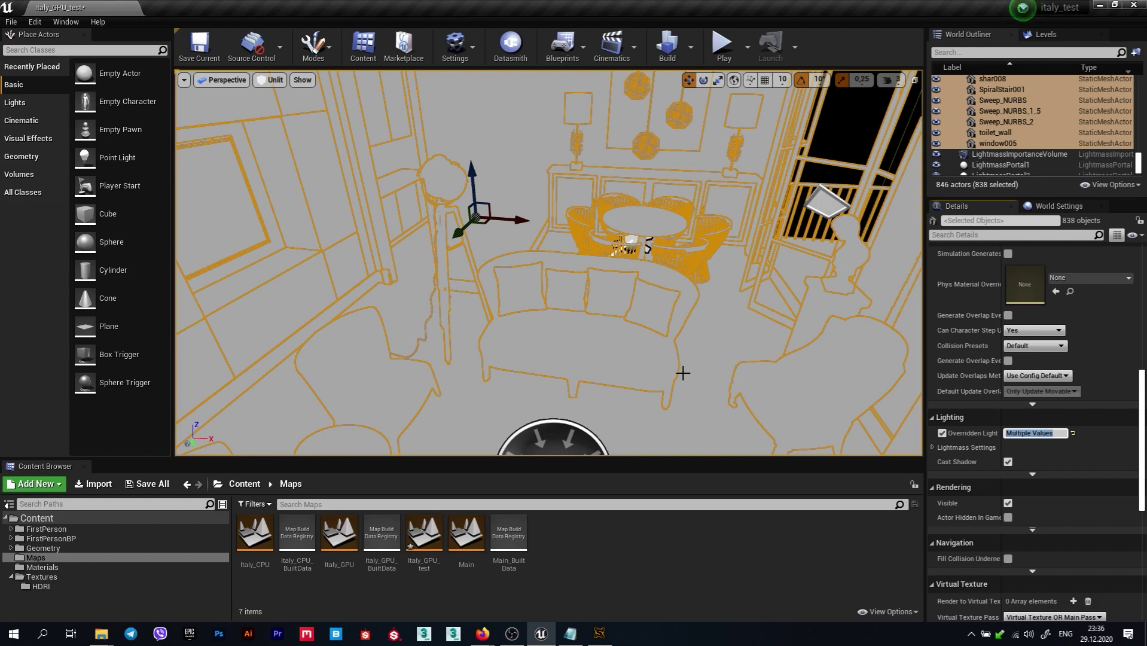
type("64")
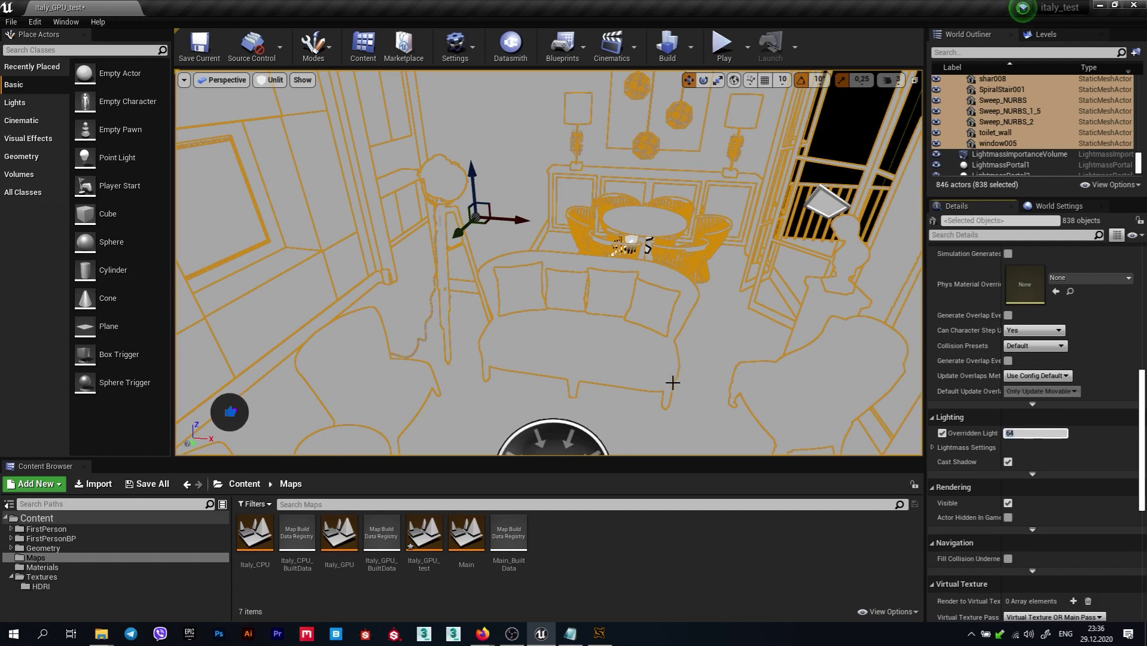
Give the Line004 mesh a lightmap resolution of 1024
left_click(730, 326)
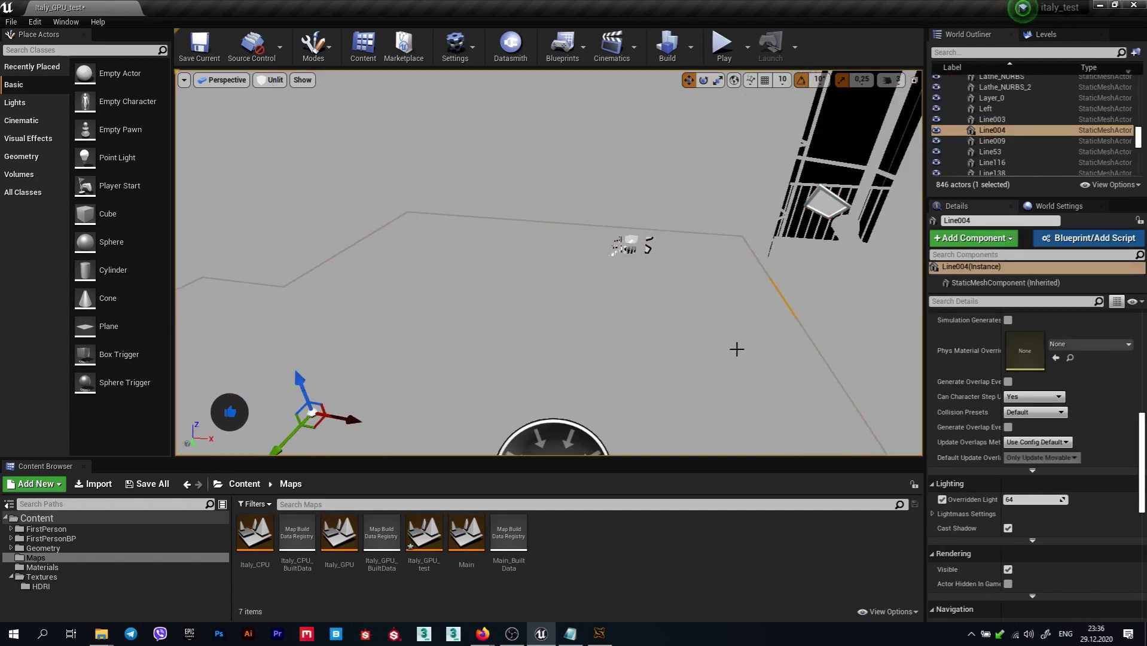
left_click(1032, 499)
type("1")
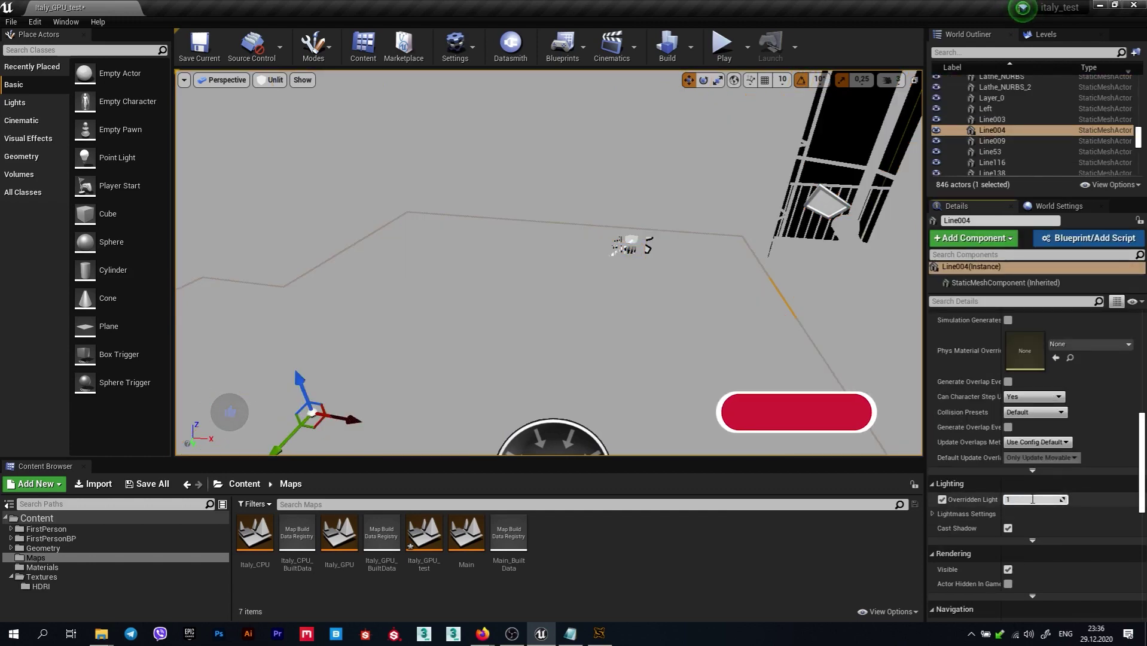
type("024")
key("Return")
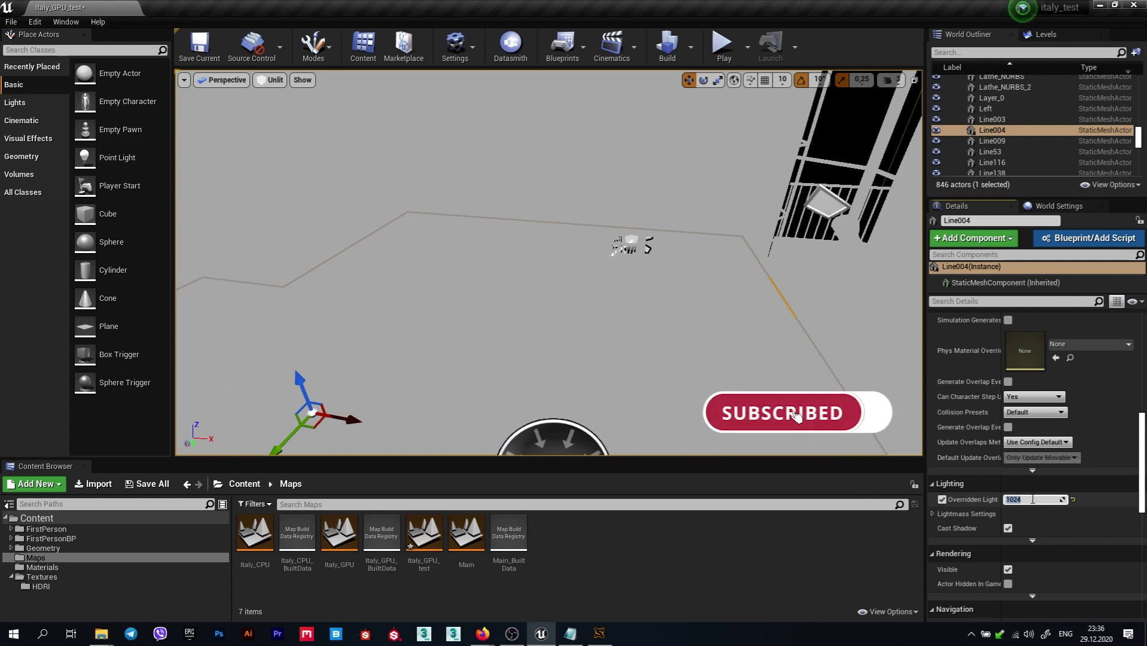
right_click_drag(631, 322, 664, 323)
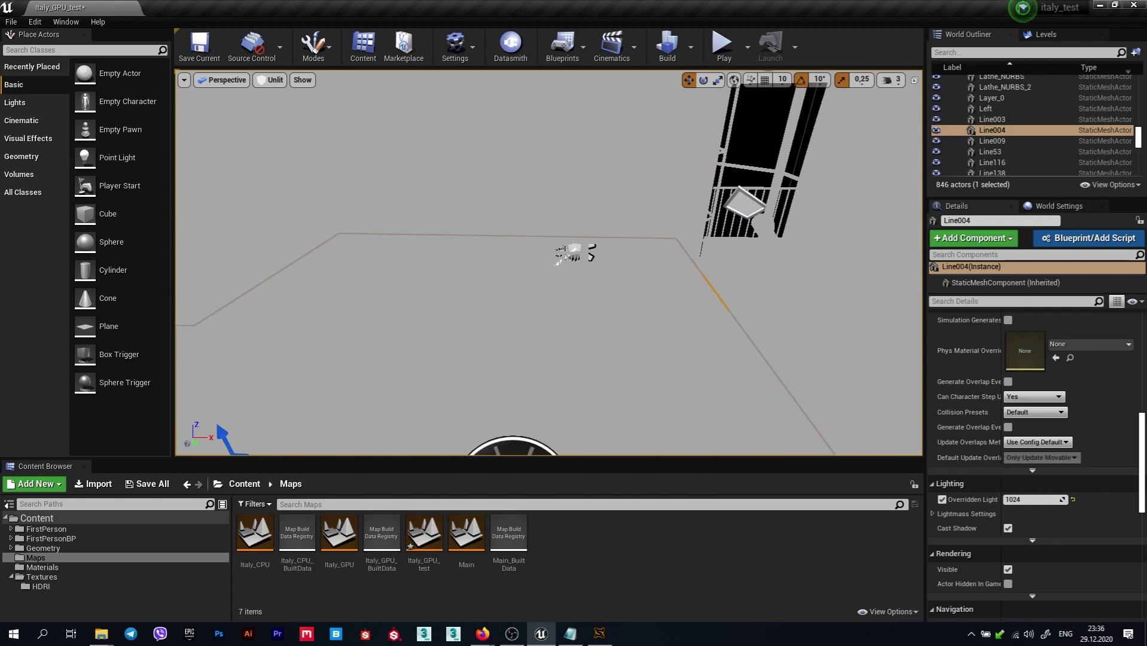
left_click_drag(652, 321, 632, 342)
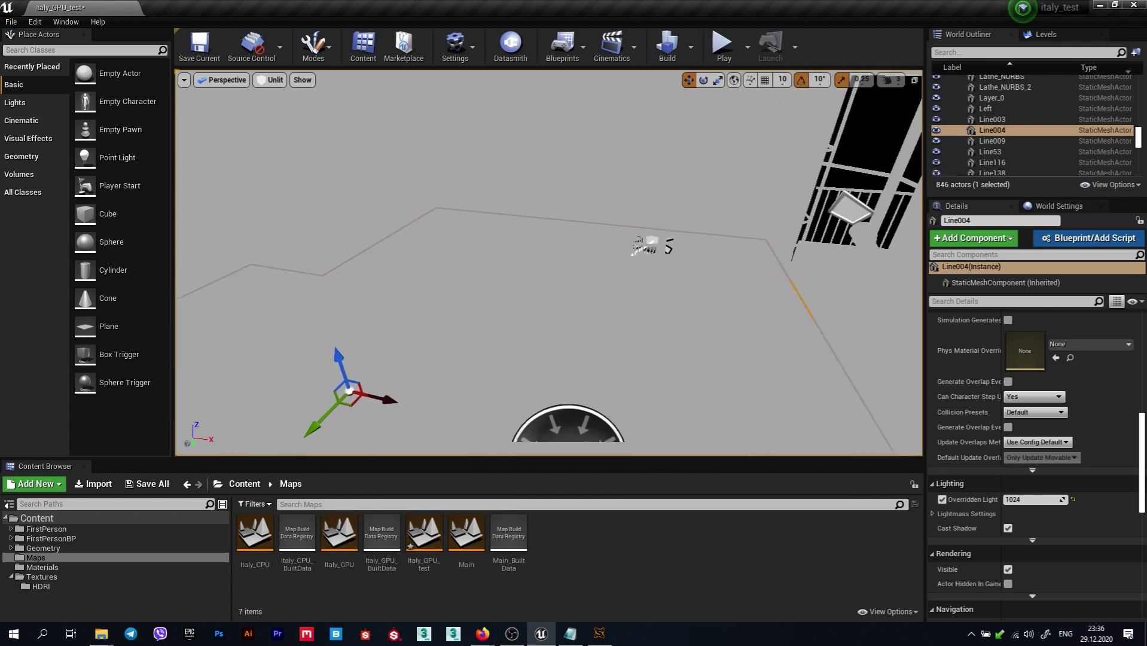
Select the SkyLight and set its Source Cubemap Angle to 90
left_click(571, 363)
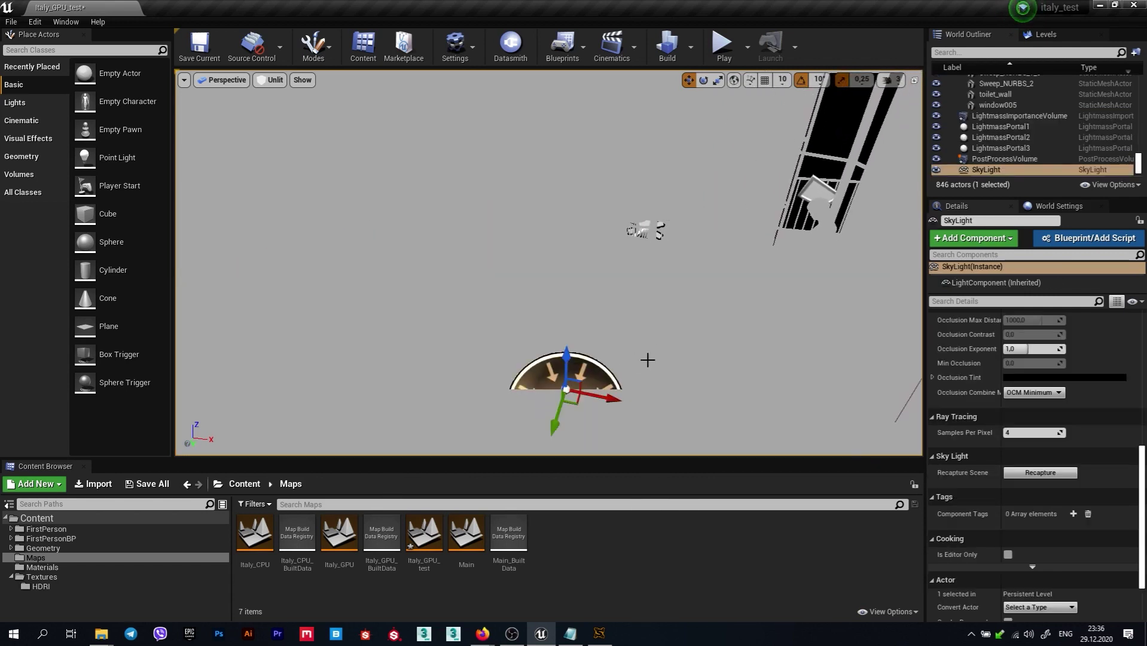
mouse_move(647, 358)
right_mouse_down()
mouse_move(640, 335)
mouse_move(656, 353)
right_mouse_up()
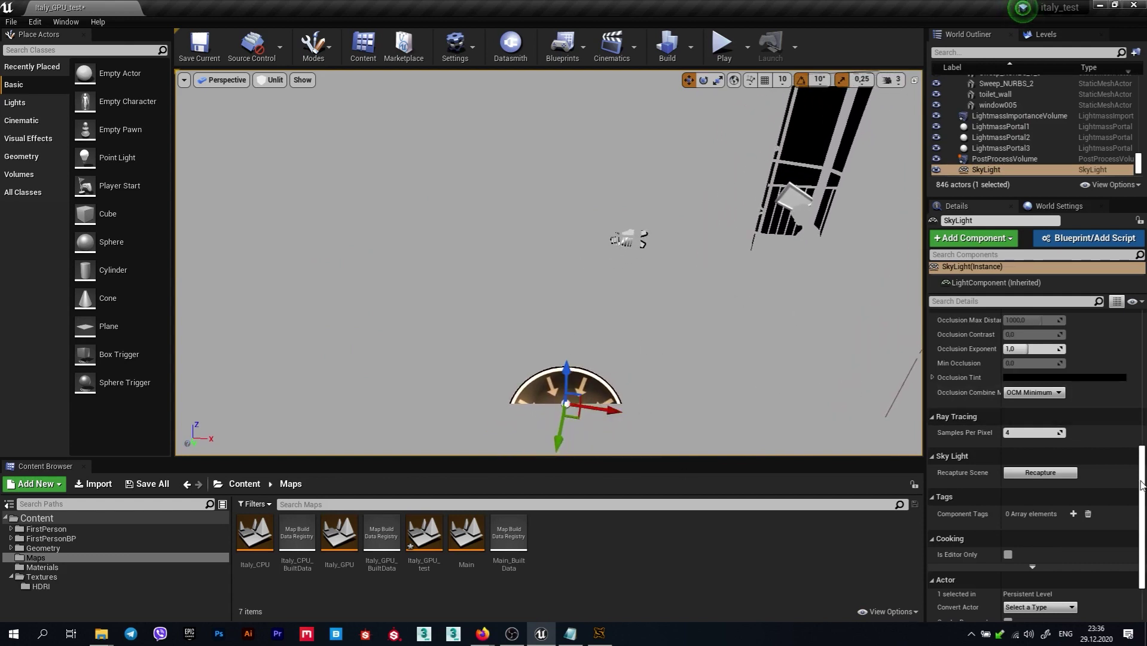
scroll(1141, 485, "up", 10)
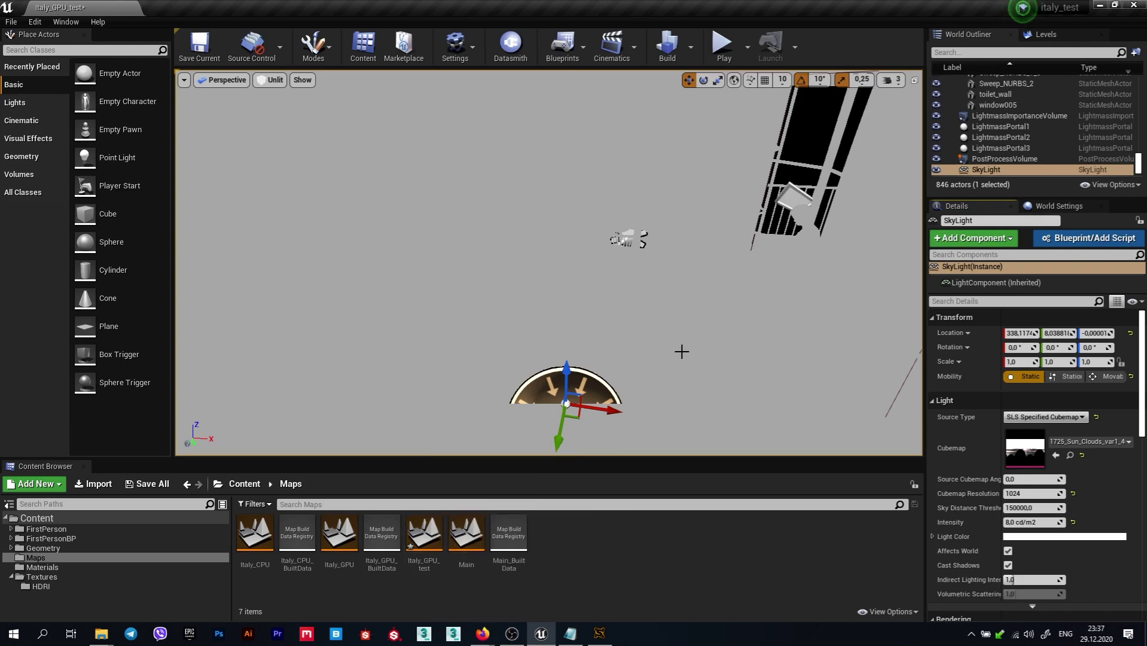
right_click_drag(687, 355, 687, 356)
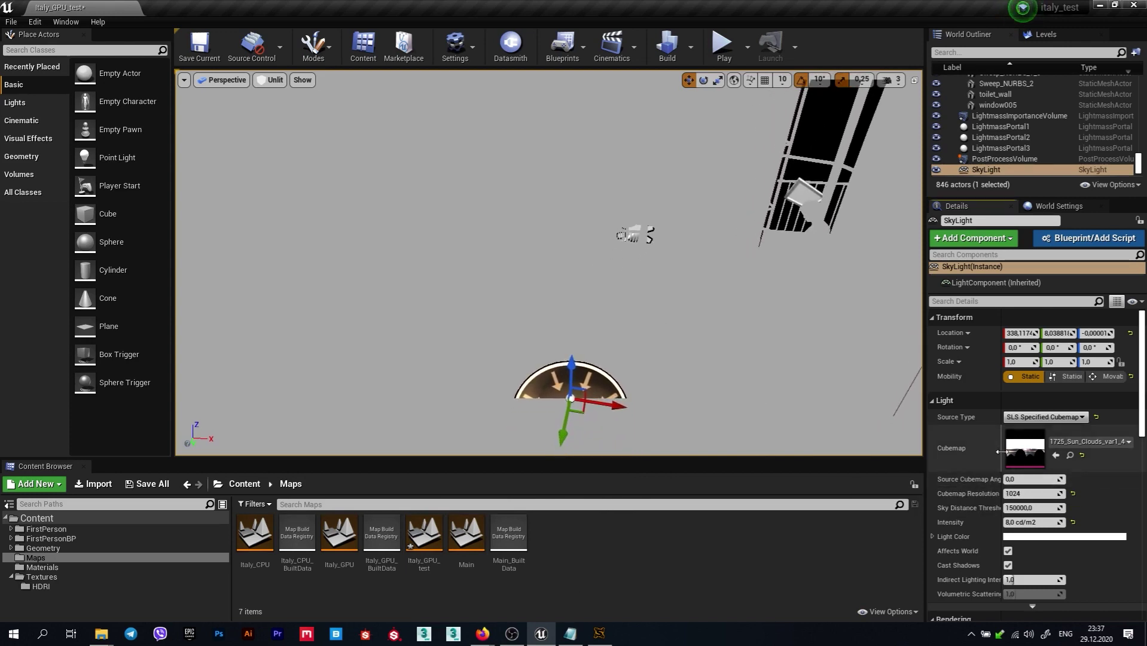
left_click_drag(1000, 451, 1017, 451)
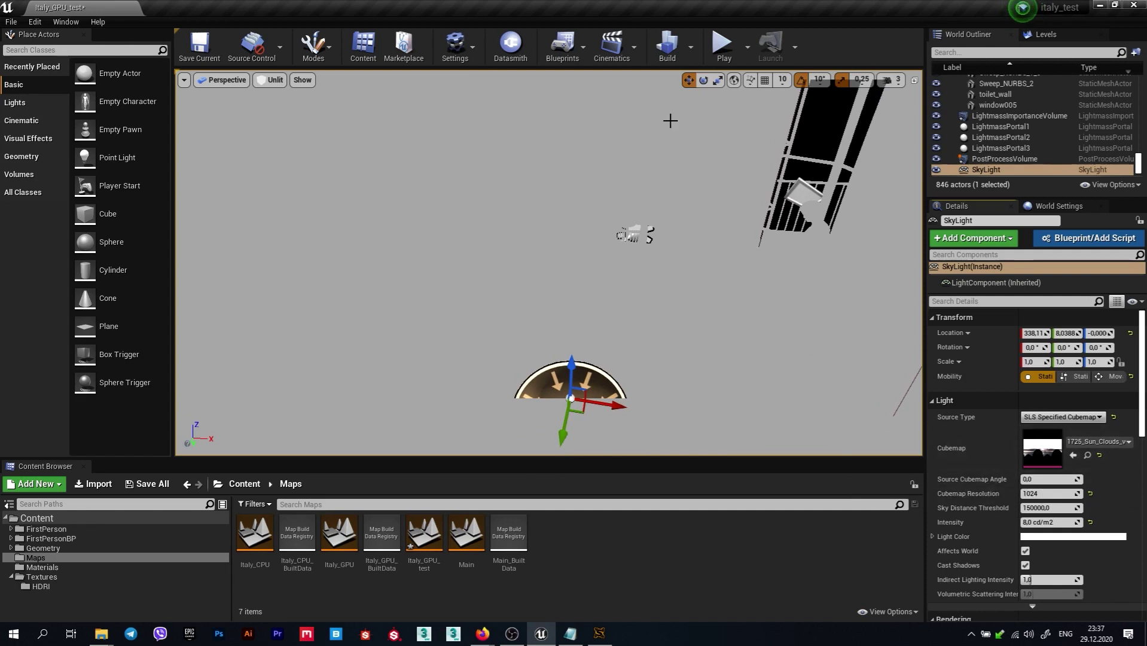
left_click(1039, 479)
type("90")
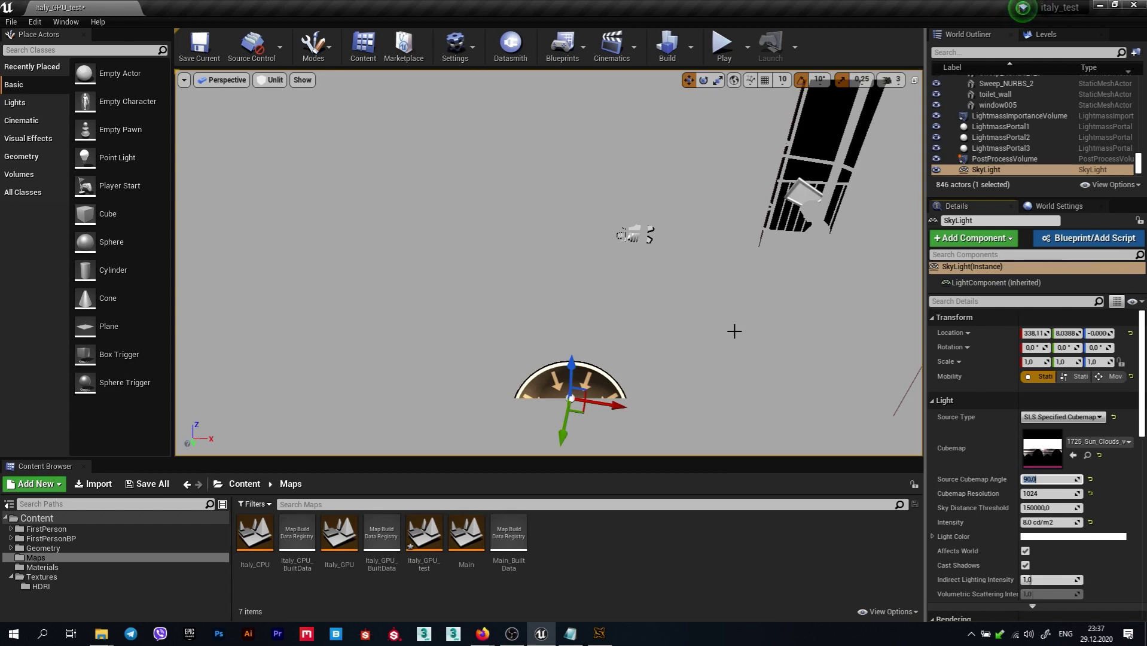
middle_click_drag(734, 330, 731, 331)
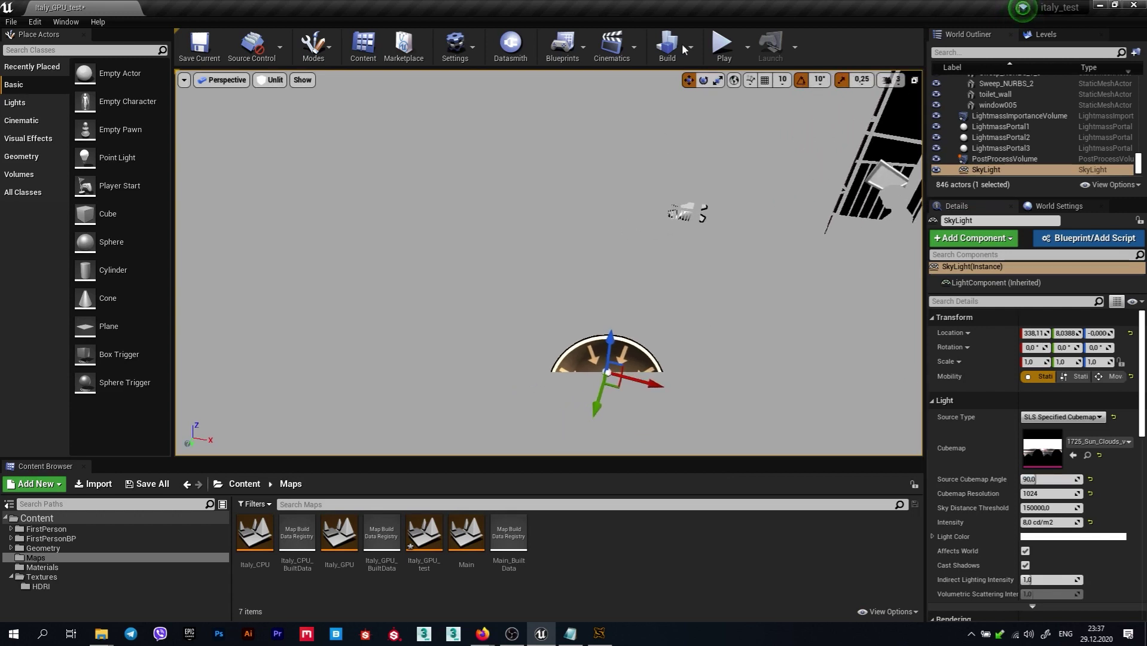
Build the static lighting and close the Message Log once it finishes
middle_click_drag(678, 127, 667, 112)
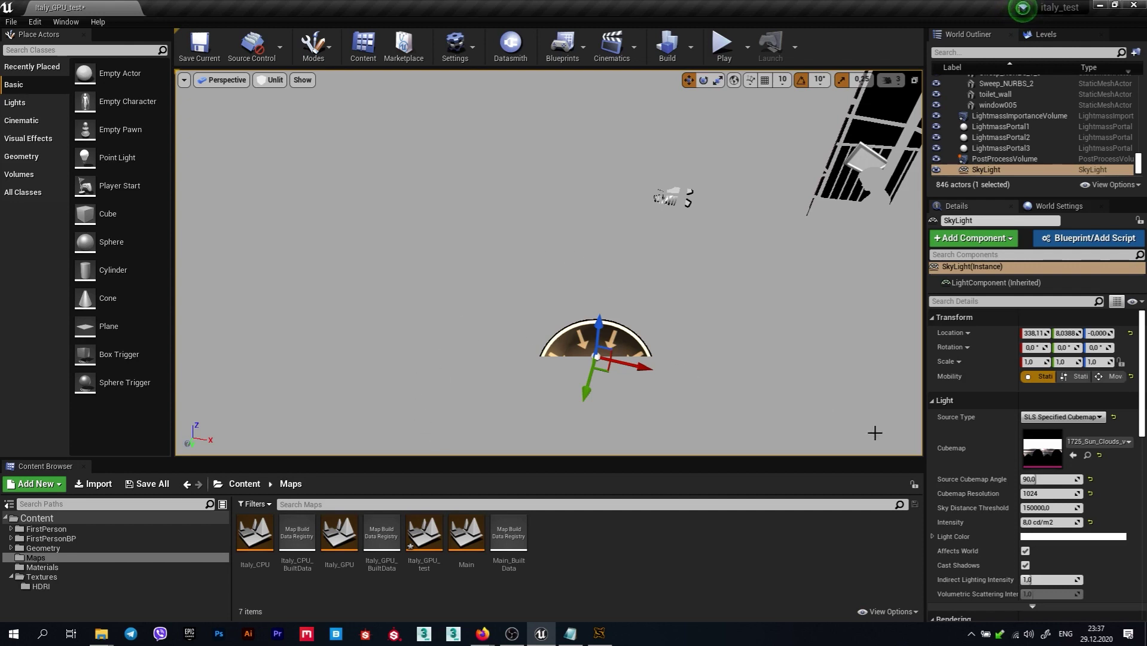
left_click(665, 45)
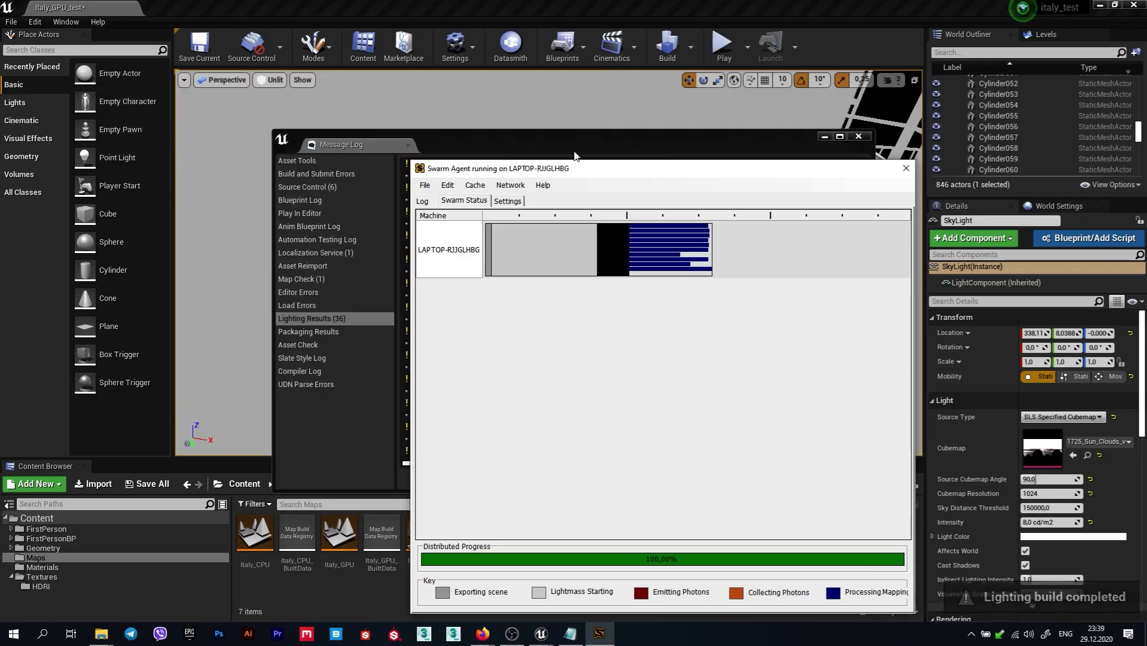
left_click(858, 137)
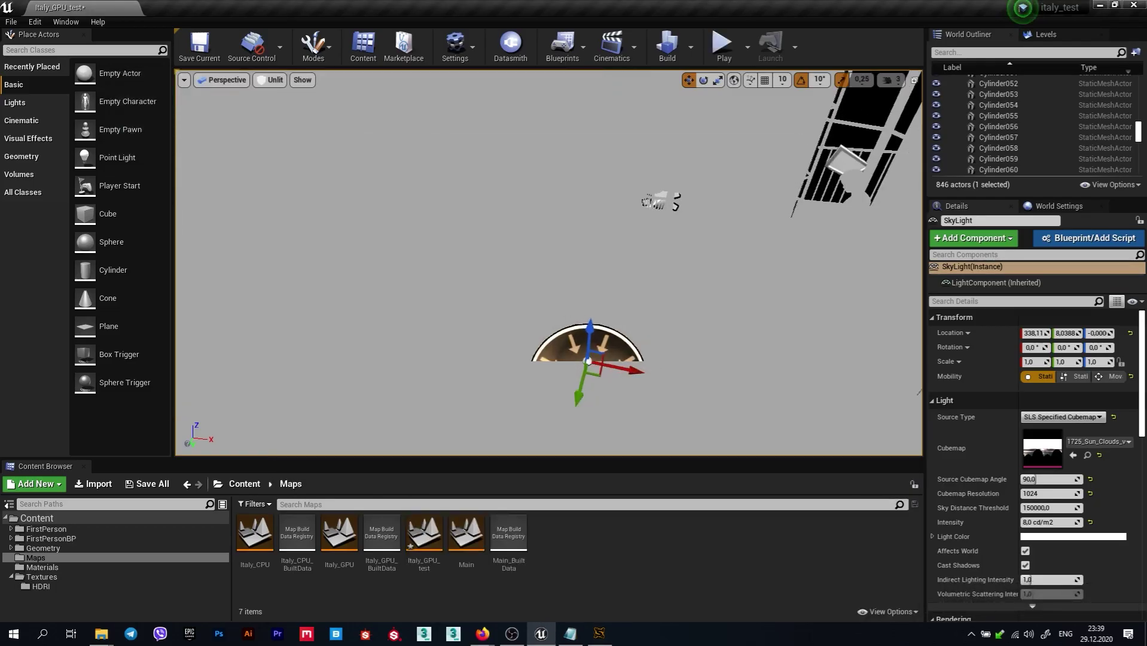
left_click(271, 79)
Switch the viewport to Lit and fly toward the sofa to inspect the baked lighting
left_click(281, 103)
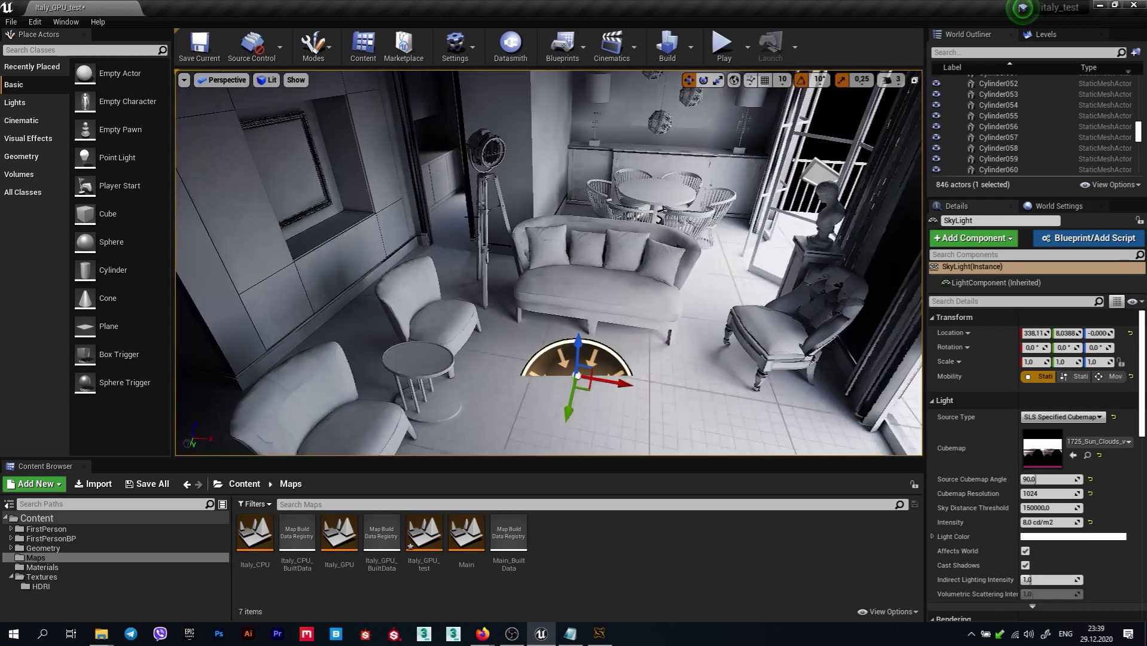
right_click_drag(560, 253, 560, 251)
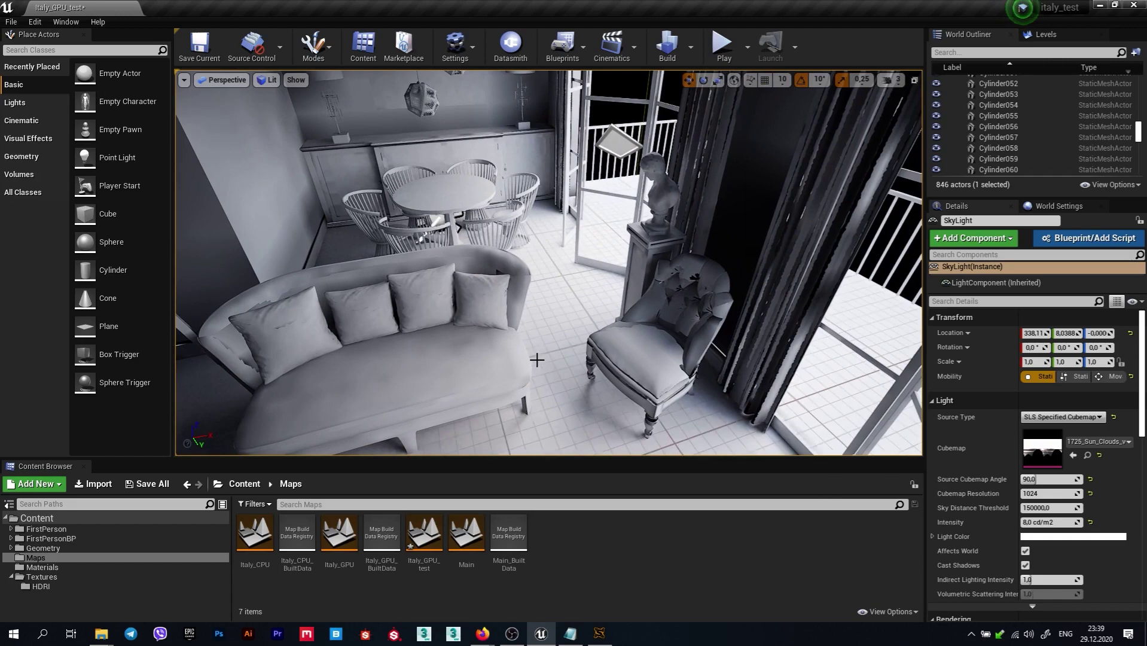
right_click_drag(536, 359, 638, 356)
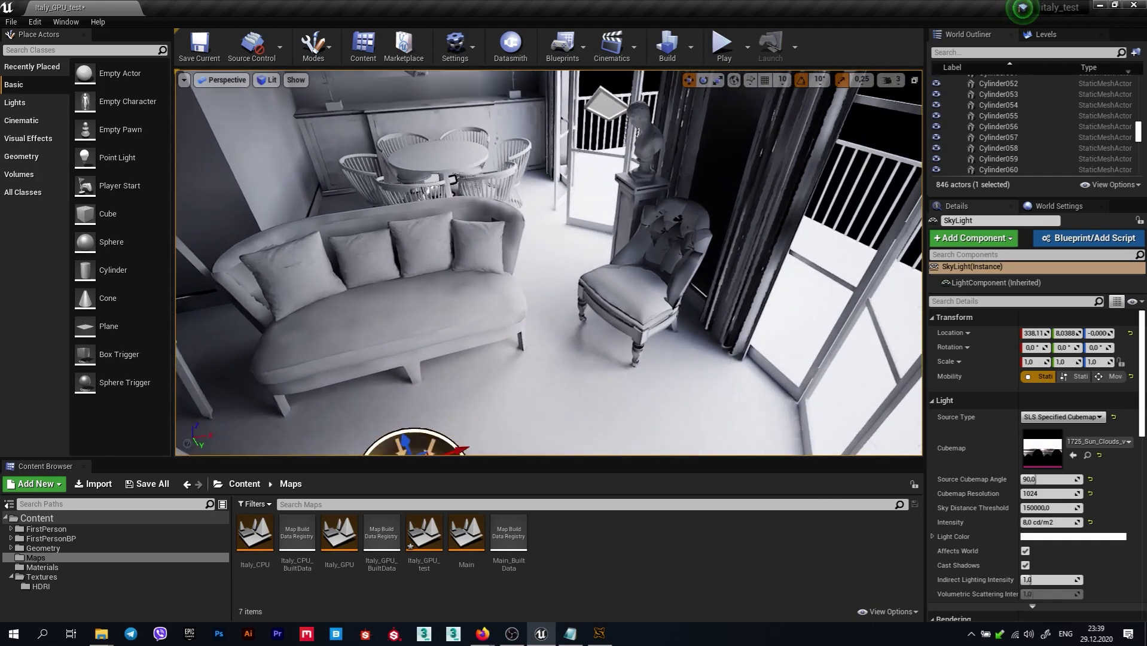
right_click_drag(700, 375, 700, 375)
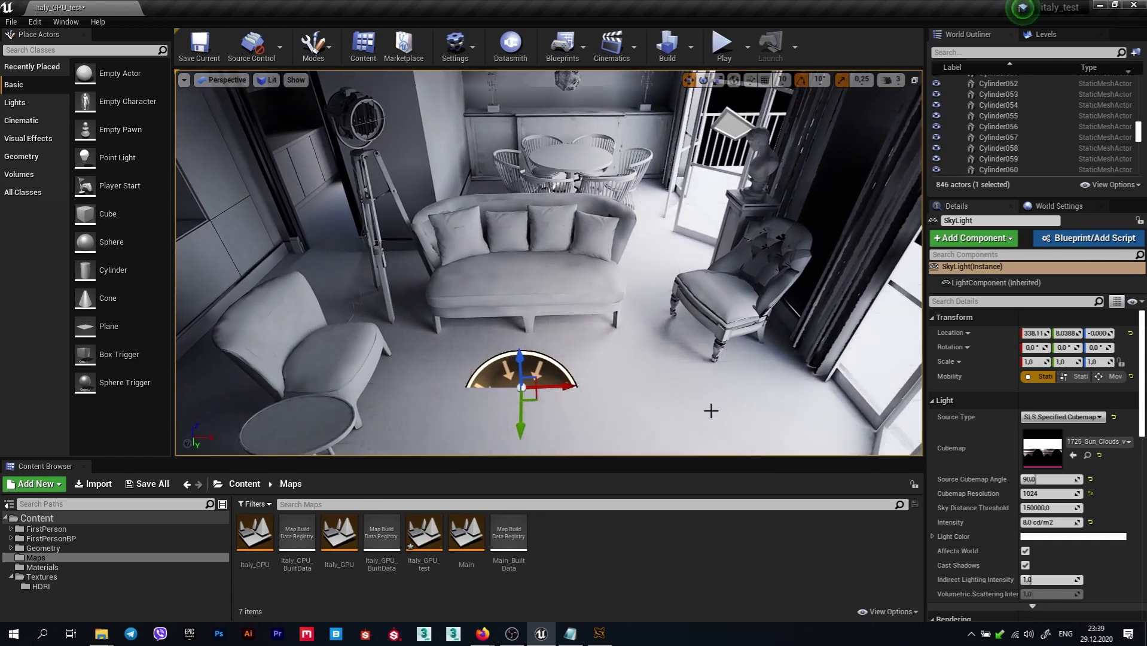
Review the lighting build log, tour the room, and show the Lights category in Place Actors
left_click(600, 633)
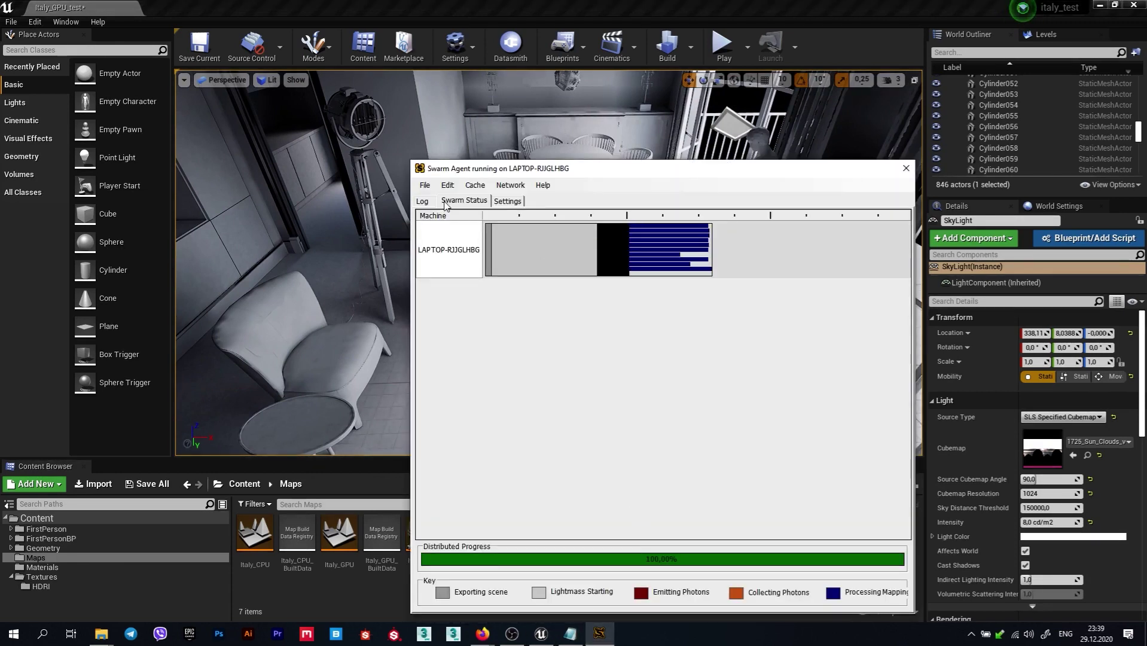
left_click(422, 202)
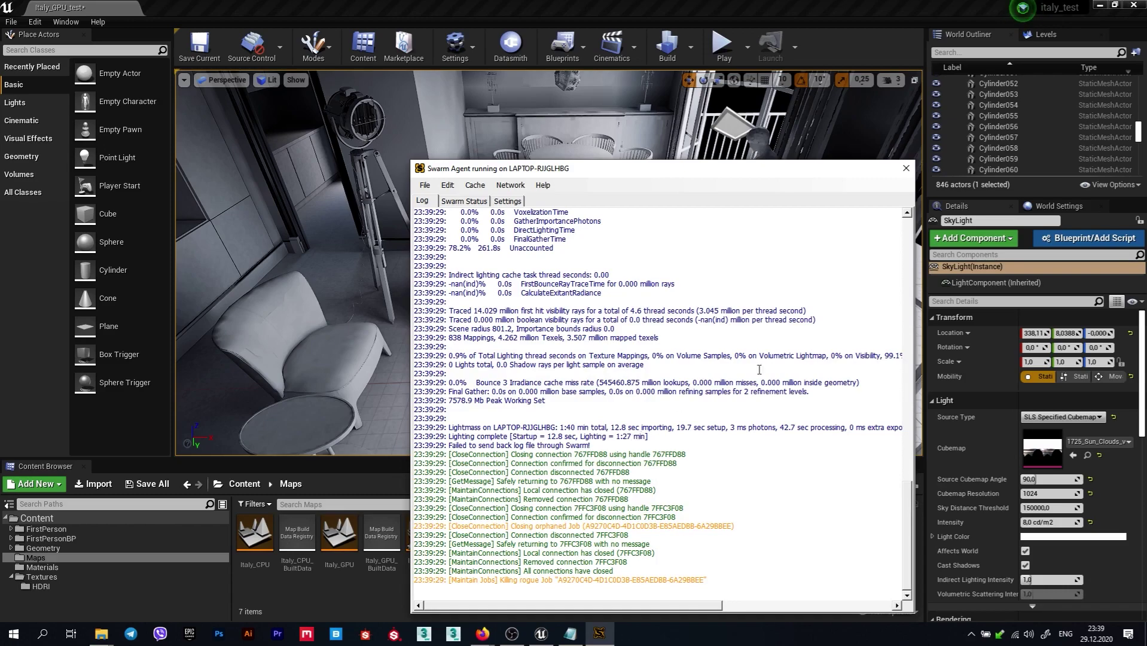
right_click_drag(549, 263, 549, 263)
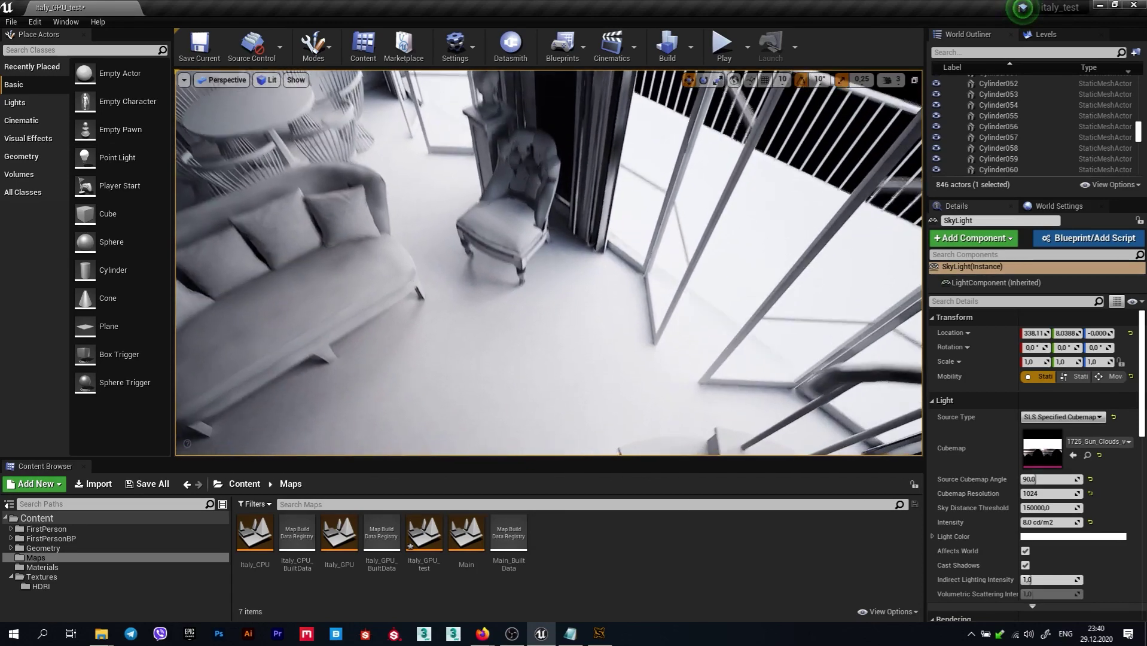
right_click_drag(658, 158, 658, 158)
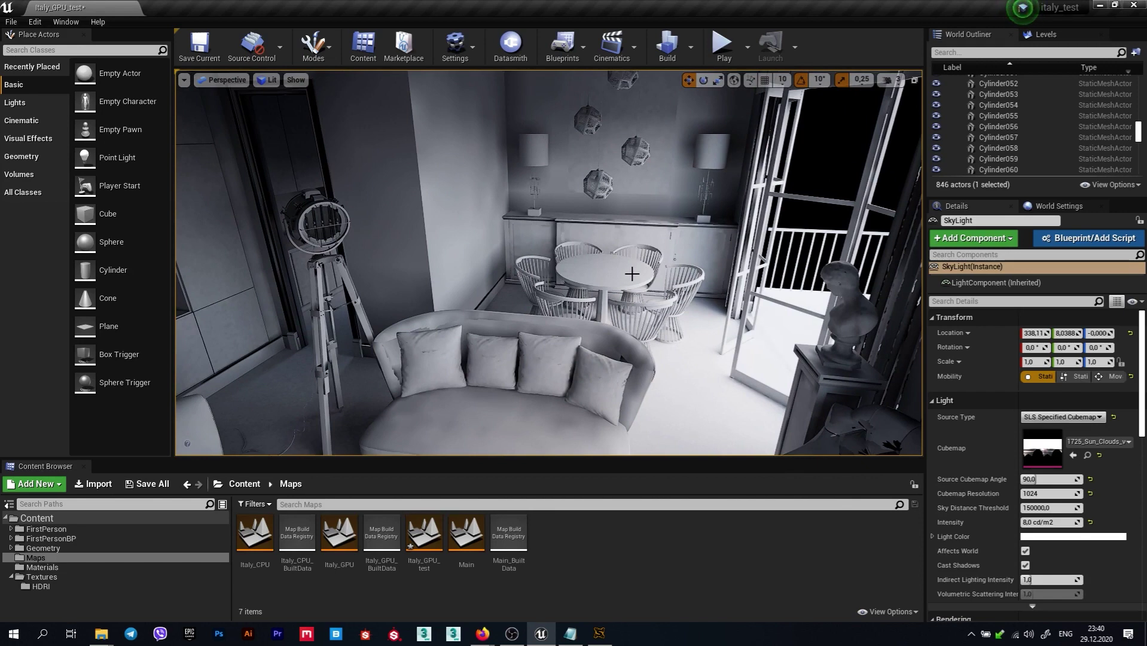
right_click_drag(658, 158, 658, 158)
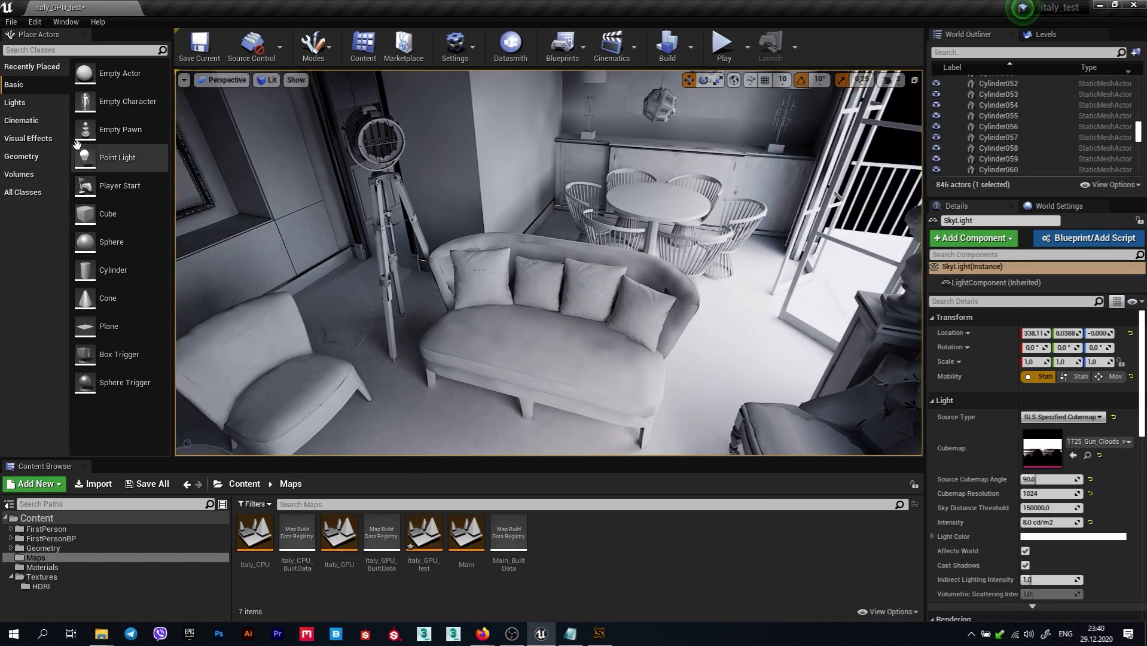
left_click(22, 104)
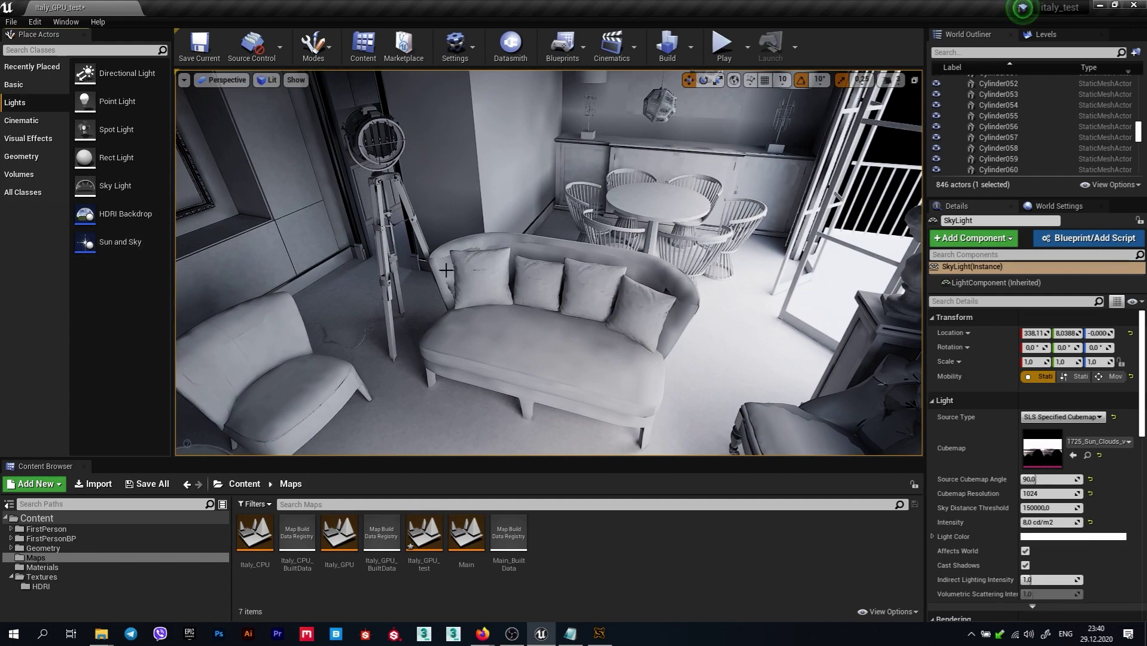
right_click_drag(549, 263, 549, 263)
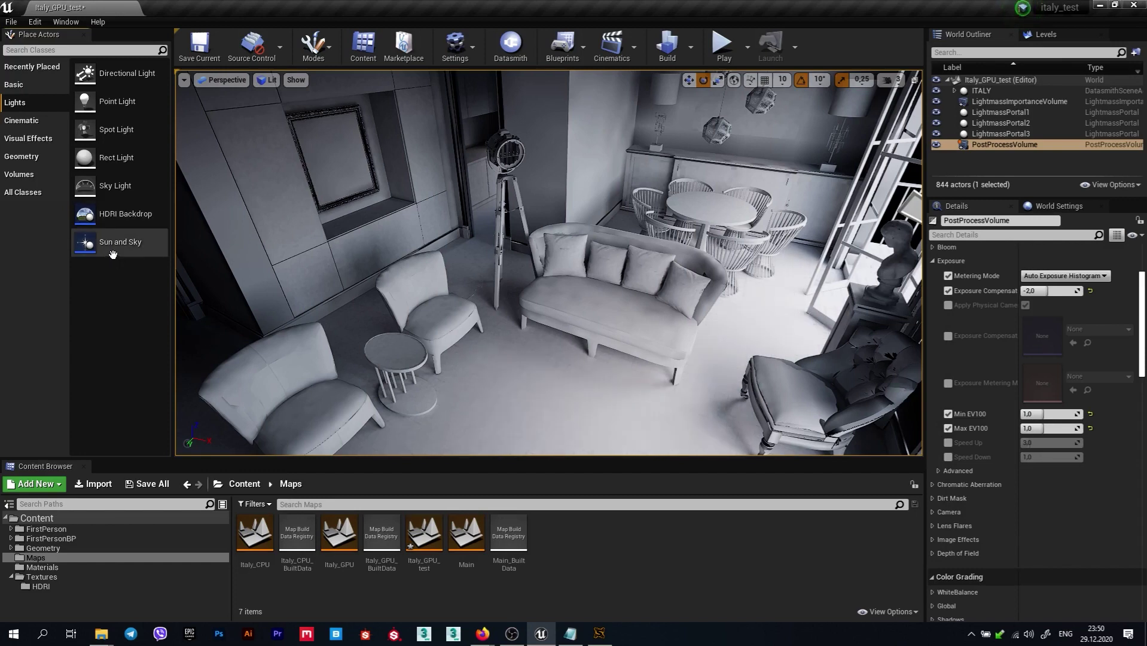
left_click(469, 54)
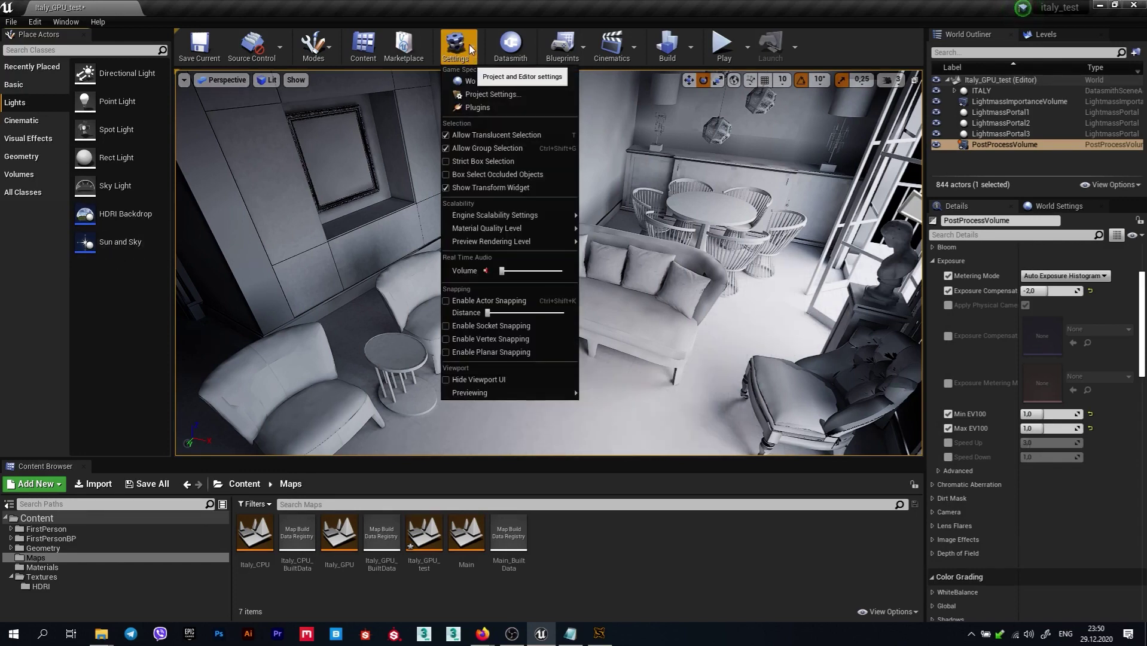
left_click(478, 107)
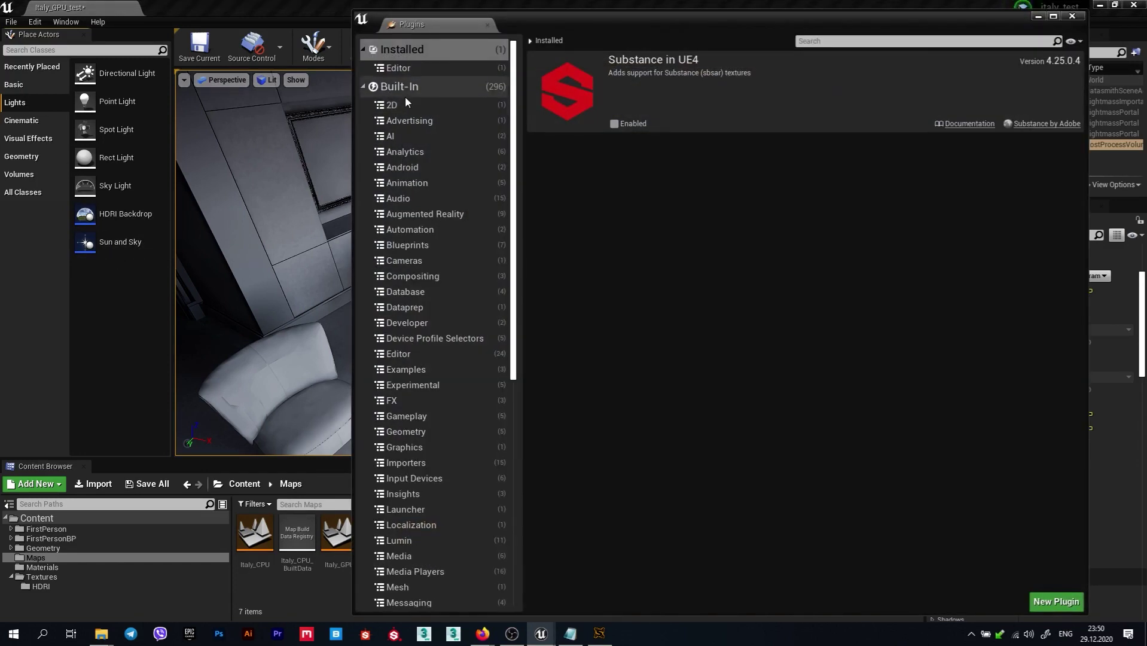
left_click(411, 87)
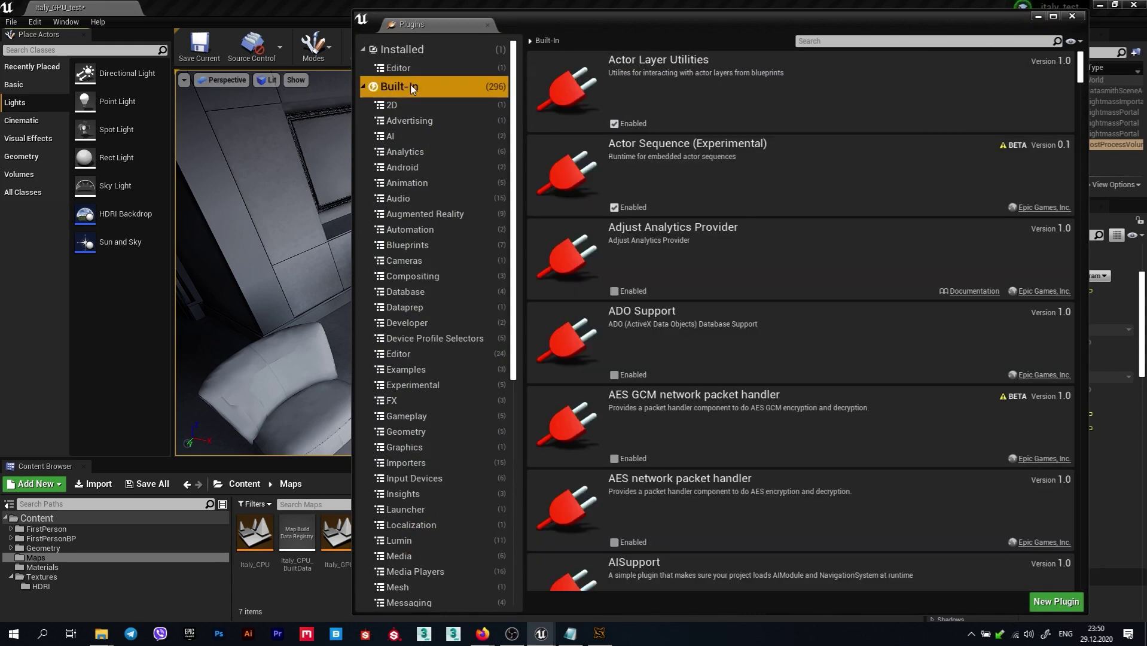
left_click(822, 41)
type("sun")
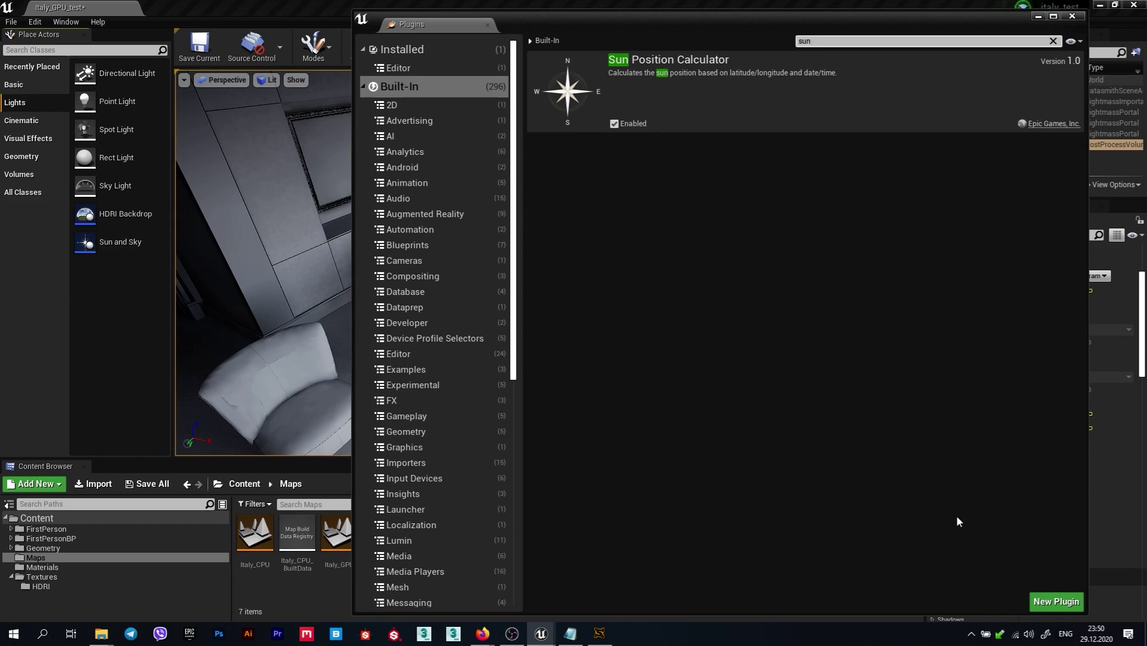
left_click(1072, 16)
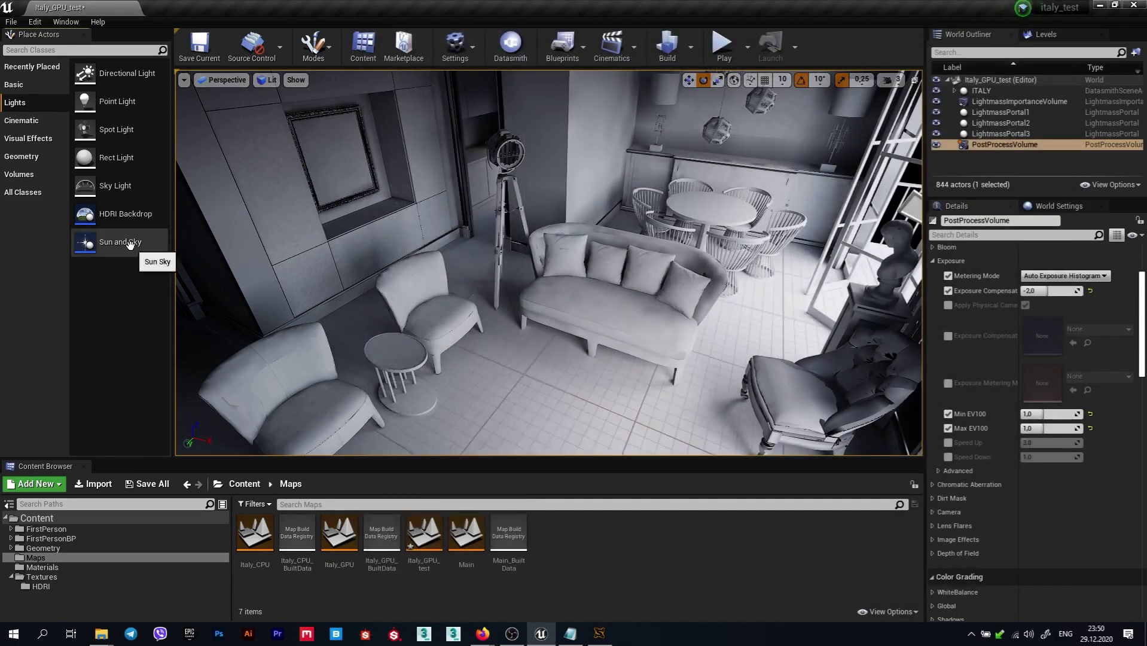
Place a Sun and Sky actor into the room from the Lights list
left_click_drag(549, 269, 538, 328)
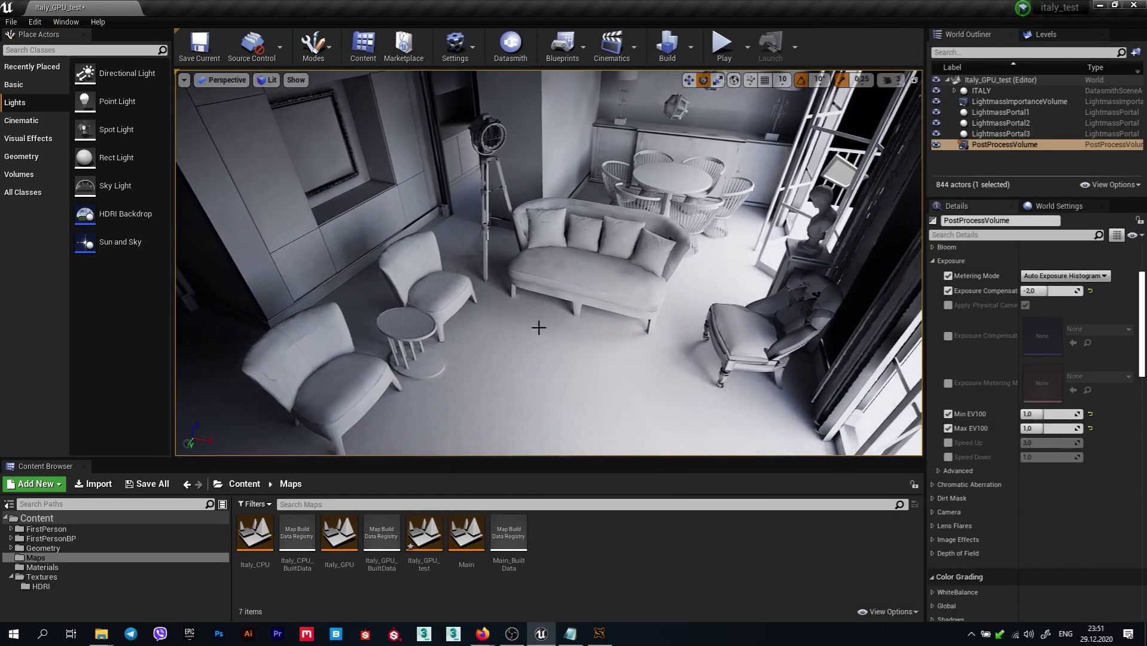
right_click_drag(537, 327, 591, 328)
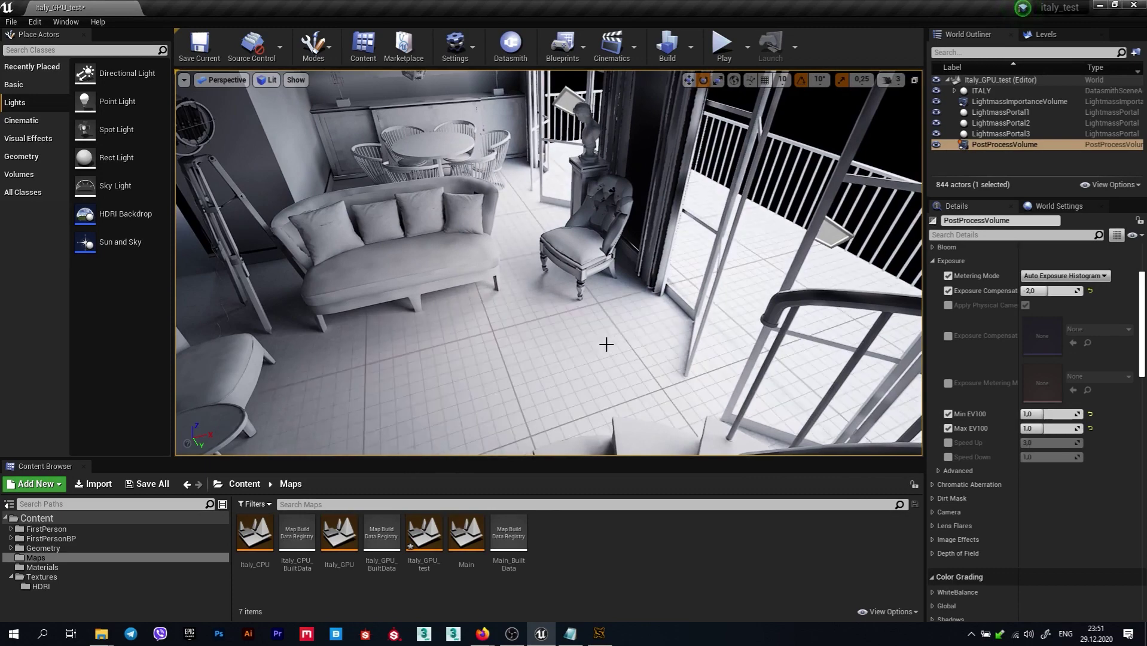
left_click_drag(607, 340, 607, 341)
right_click_drag(607, 341, 607, 340)
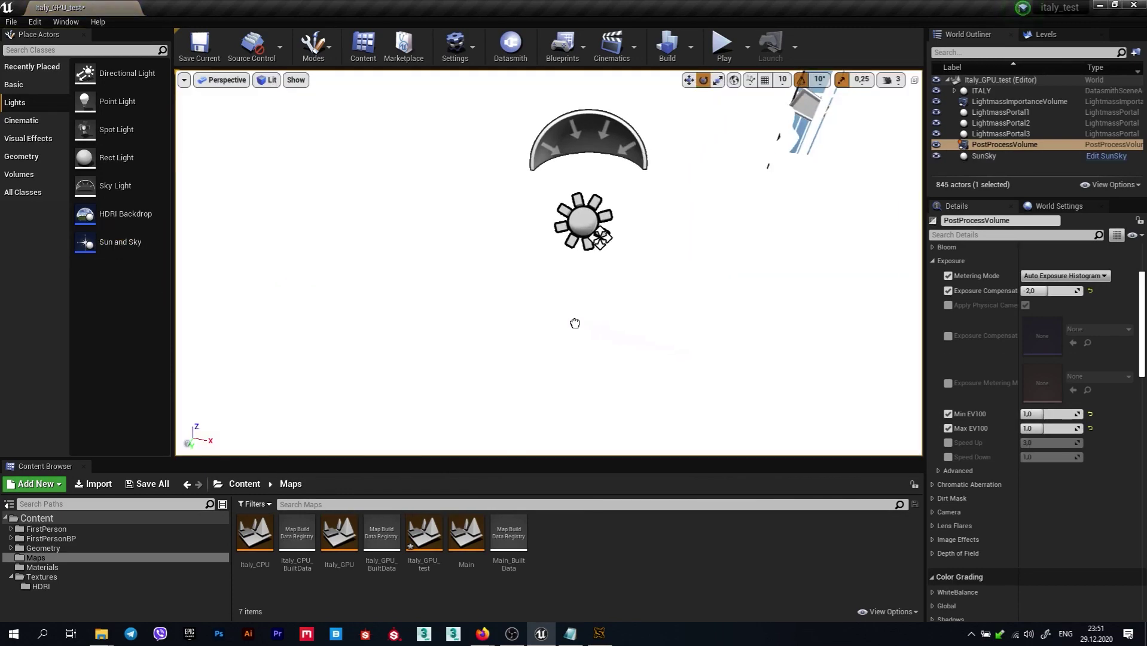
left_click_drag(109, 244, 565, 326)
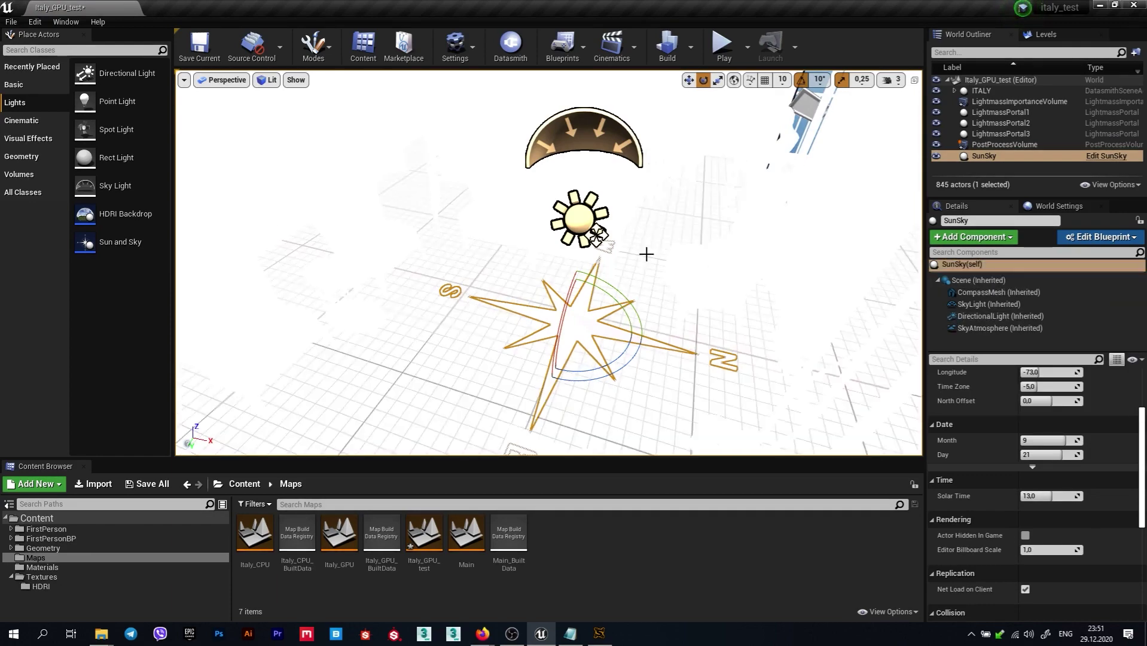
Inspect the SunSky's directional light, sky light and sun position settings
mouse_move(646, 251)
right_mouse_down()
mouse_move(622, 299)
mouse_move(684, 292)
mouse_move(680, 333)
right_mouse_up()
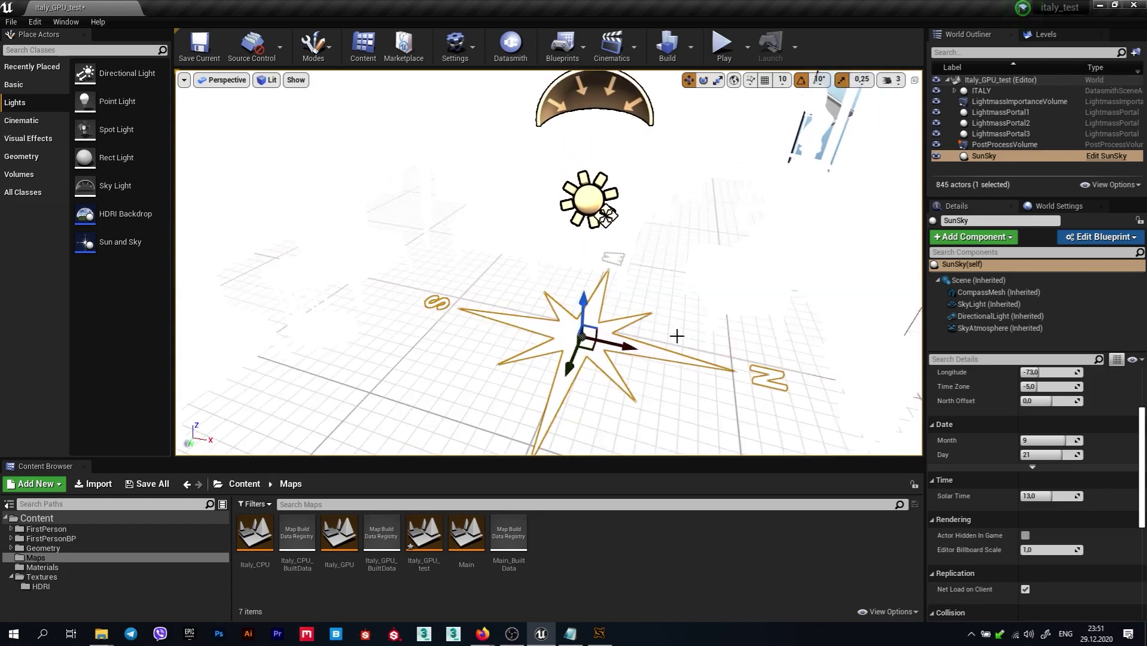
left_click(984, 320)
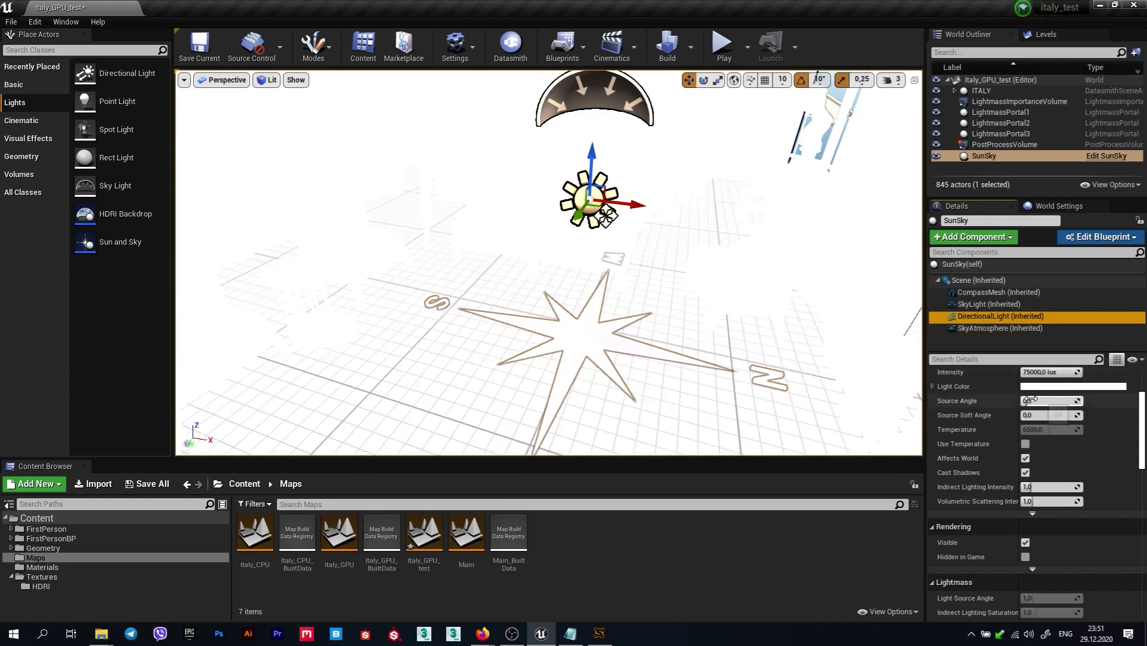
scroll(1008, 441, "up", 1)
left_click(982, 307)
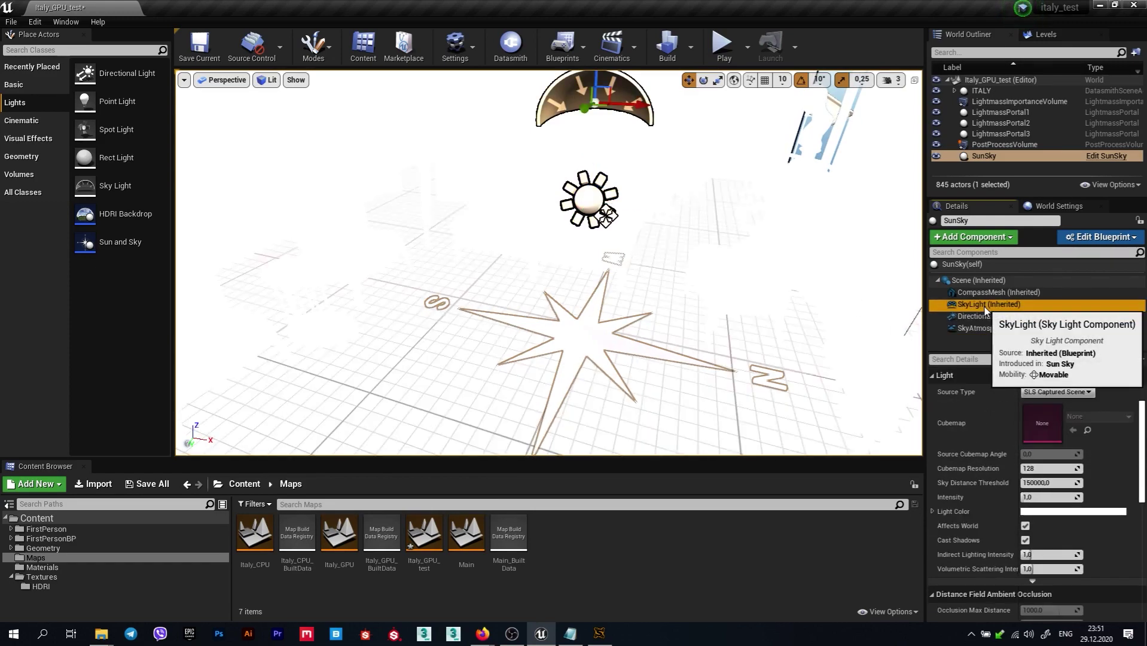
left_click(971, 265)
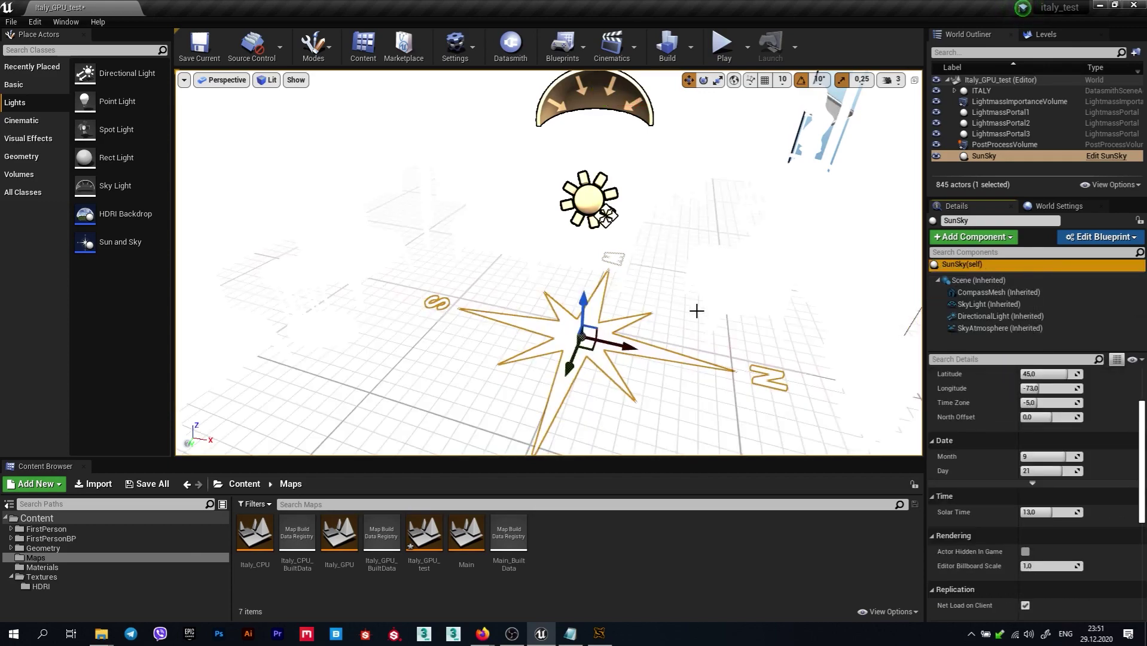
scroll(1069, 423, "up", 3)
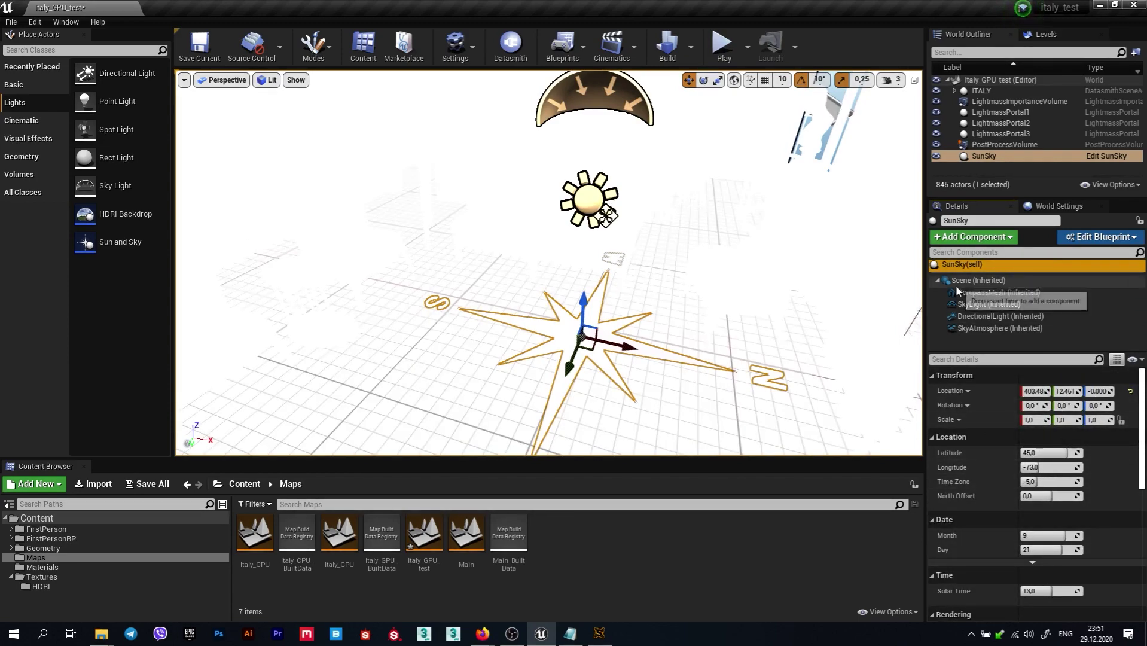
left_click(992, 315)
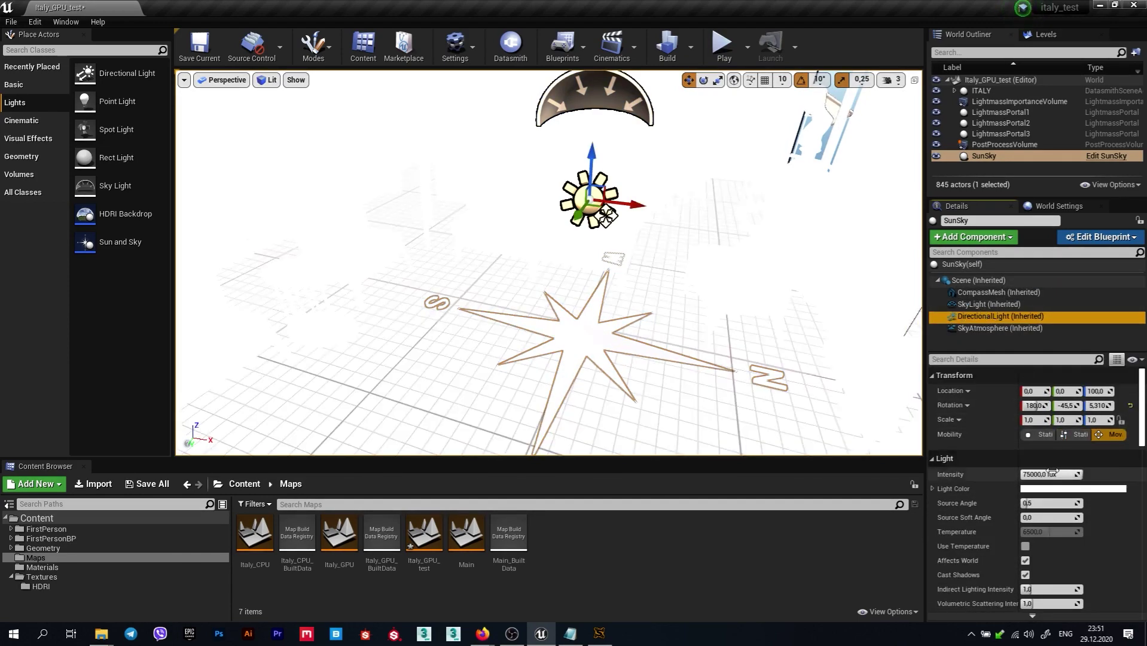
Try a 10 lux sun intensity, then restore it to 75000 lux
left_click(1048, 476)
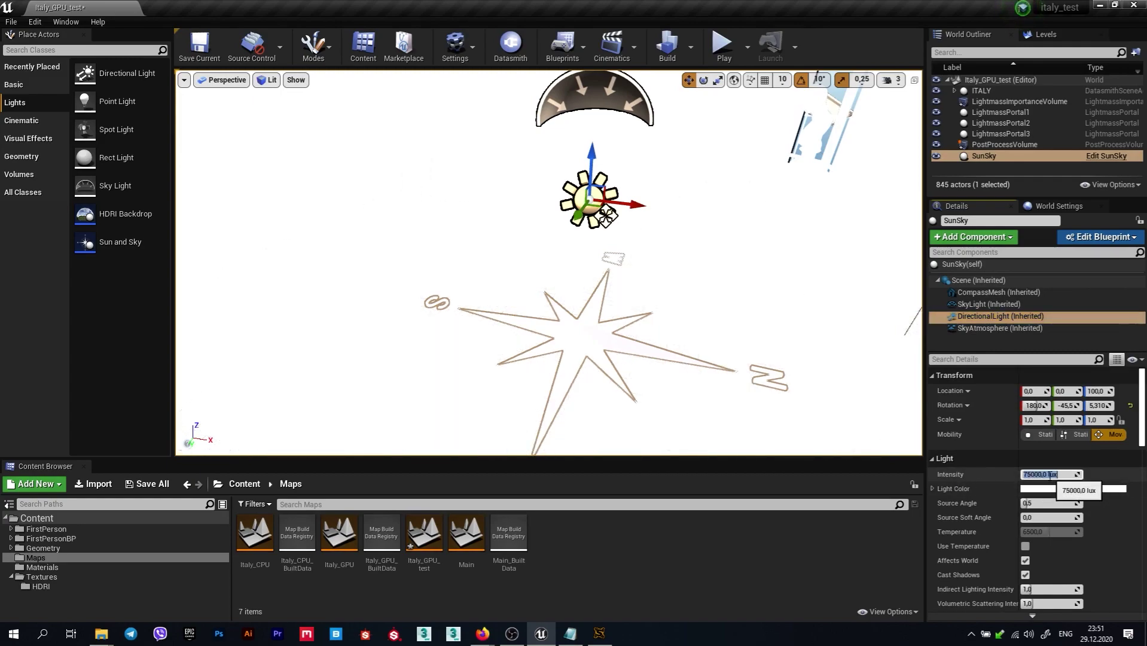
type("10")
key("Return")
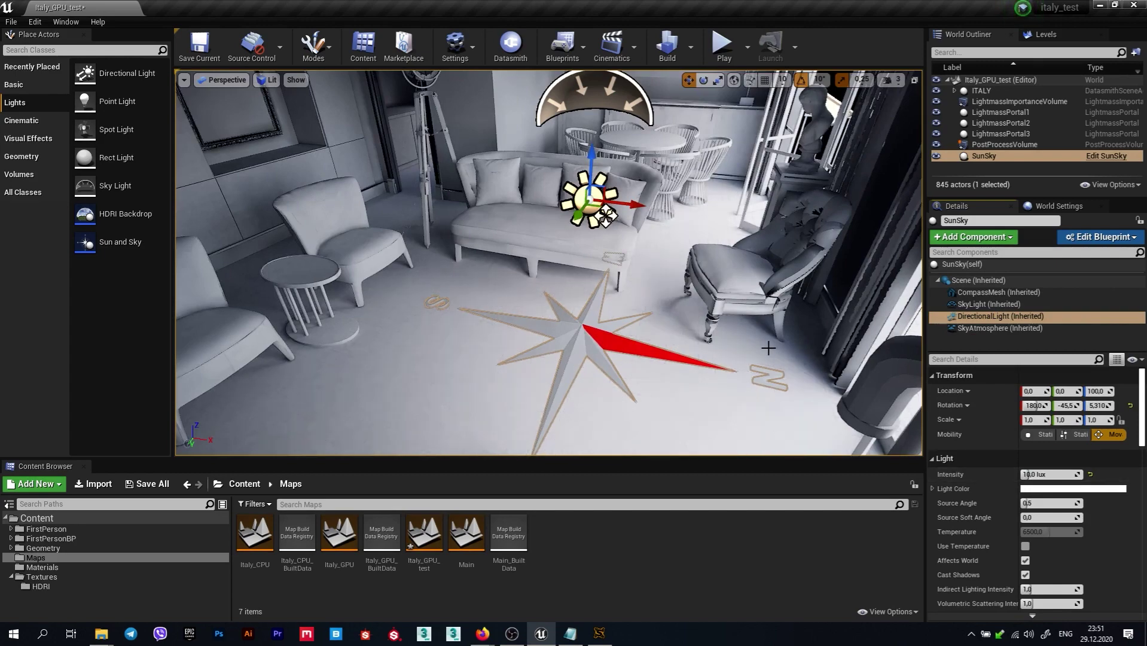
left_click_drag(768, 348, 783, 323)
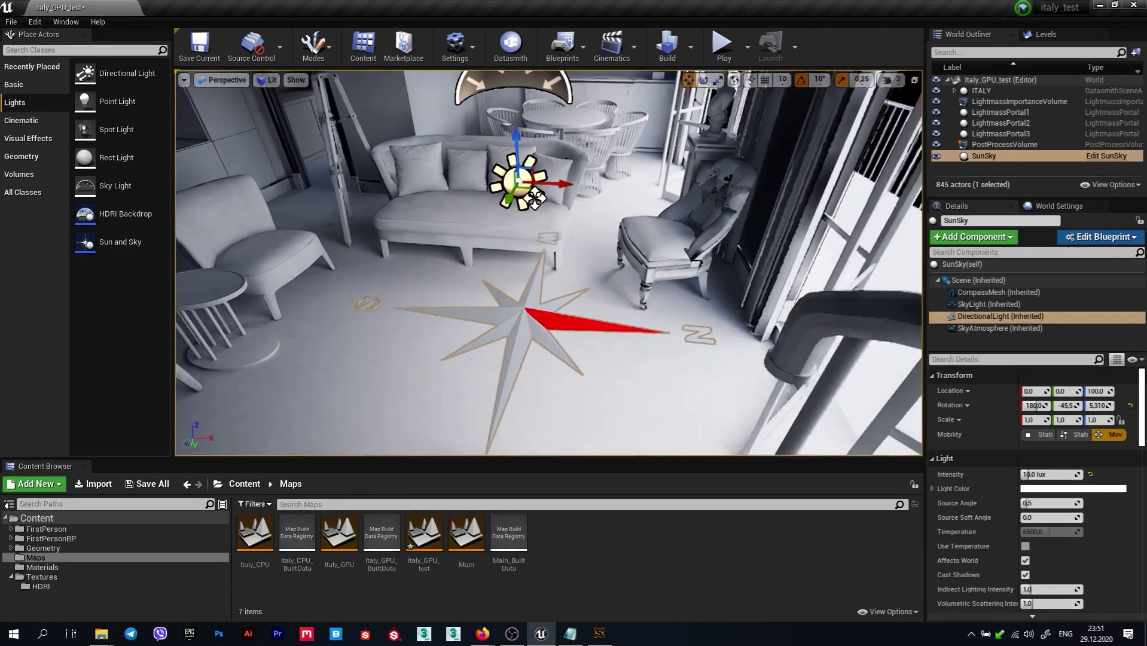
right_click_drag(783, 323, 766, 308)
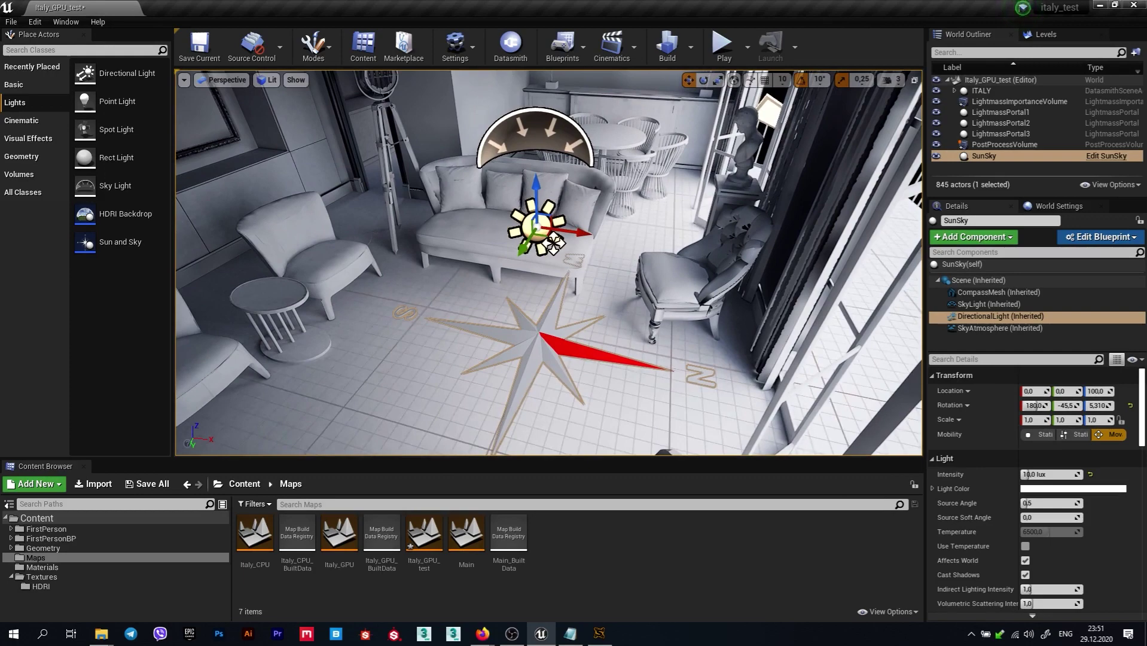
type("75000")
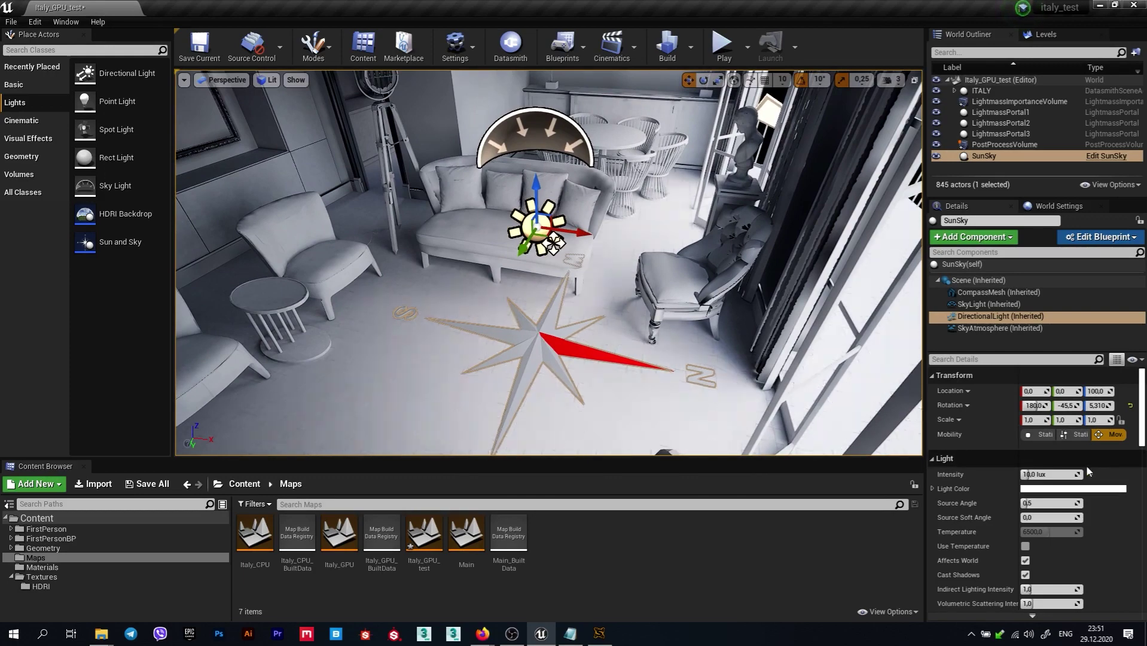
key("Return")
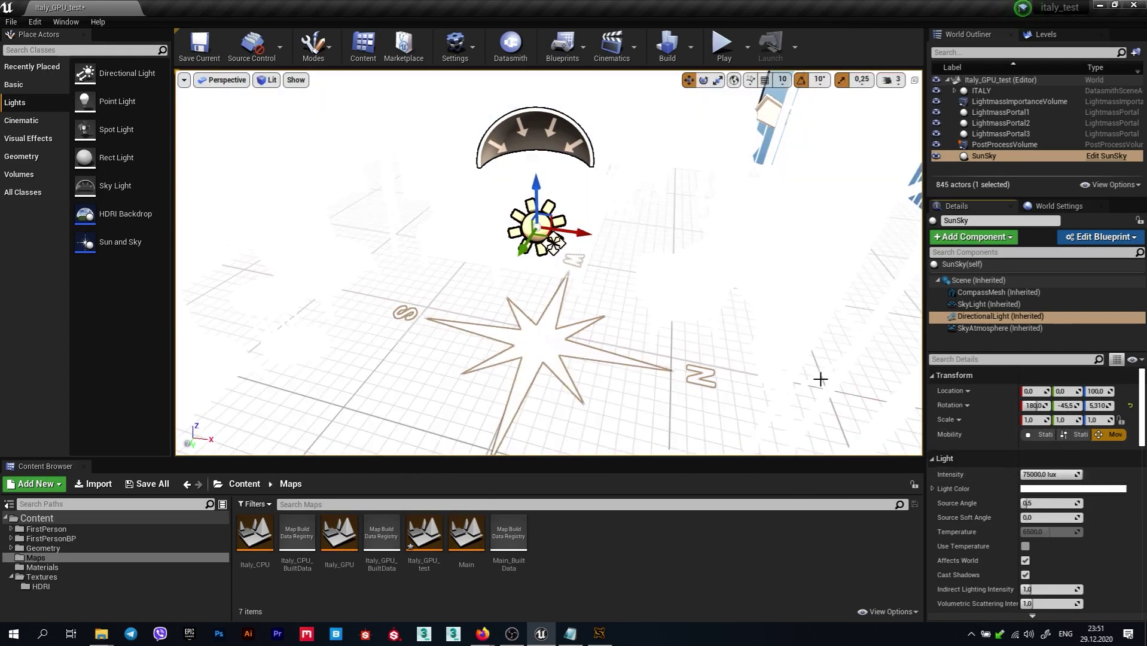
Select the PostProcessVolume and set its Exposure Compensation to -10, then -5
left_click(996, 145)
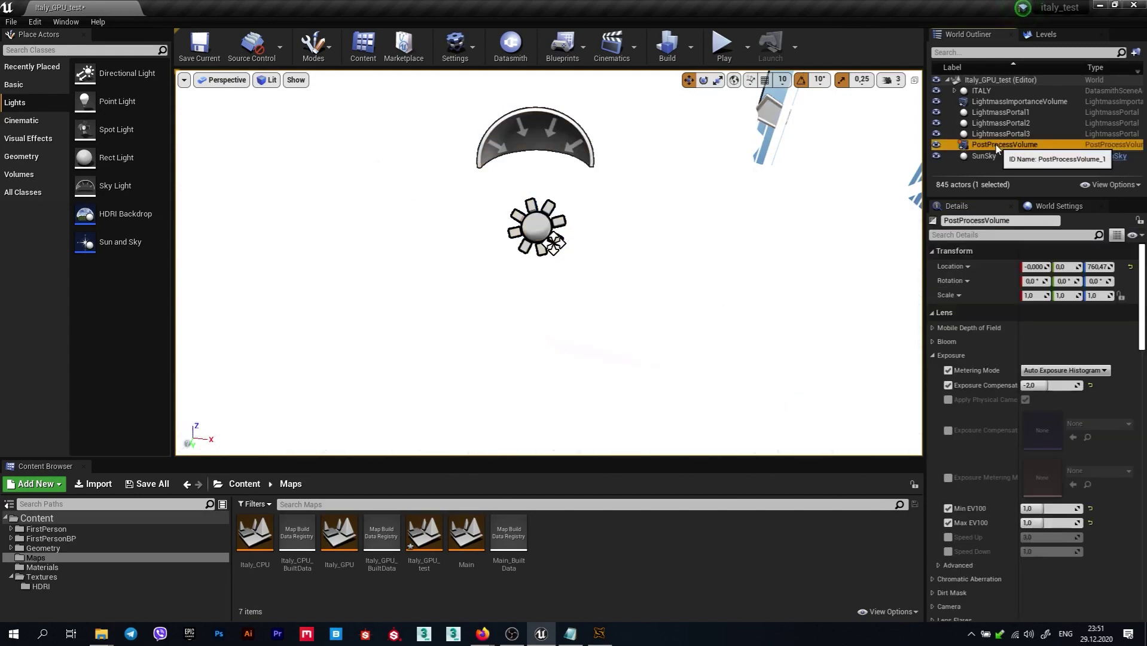
left_click(1049, 386)
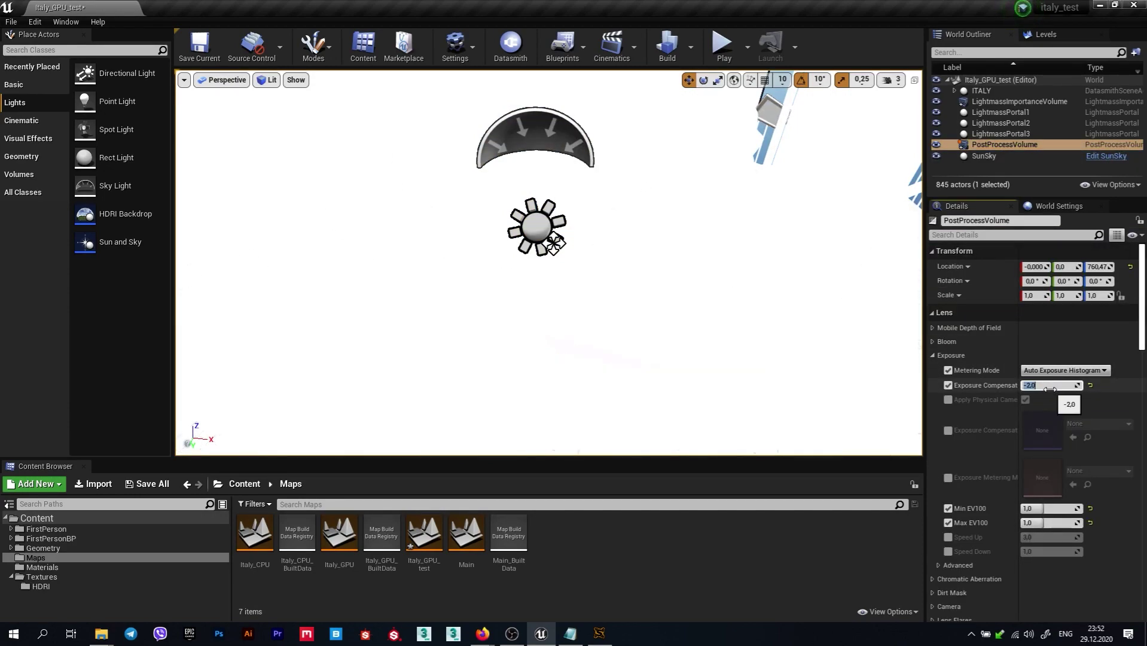
type("-10")
key("Return")
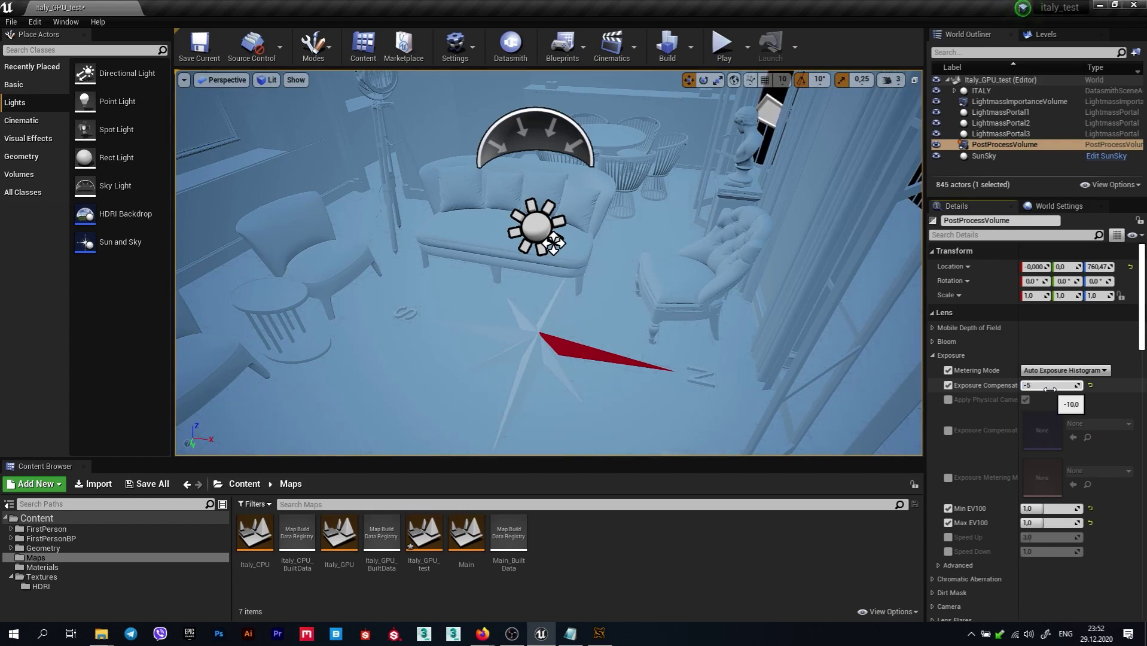
key("Return")
Reselect the SunSky actor and its DirectionalLight component
right_click_drag(549, 263, 549, 263)
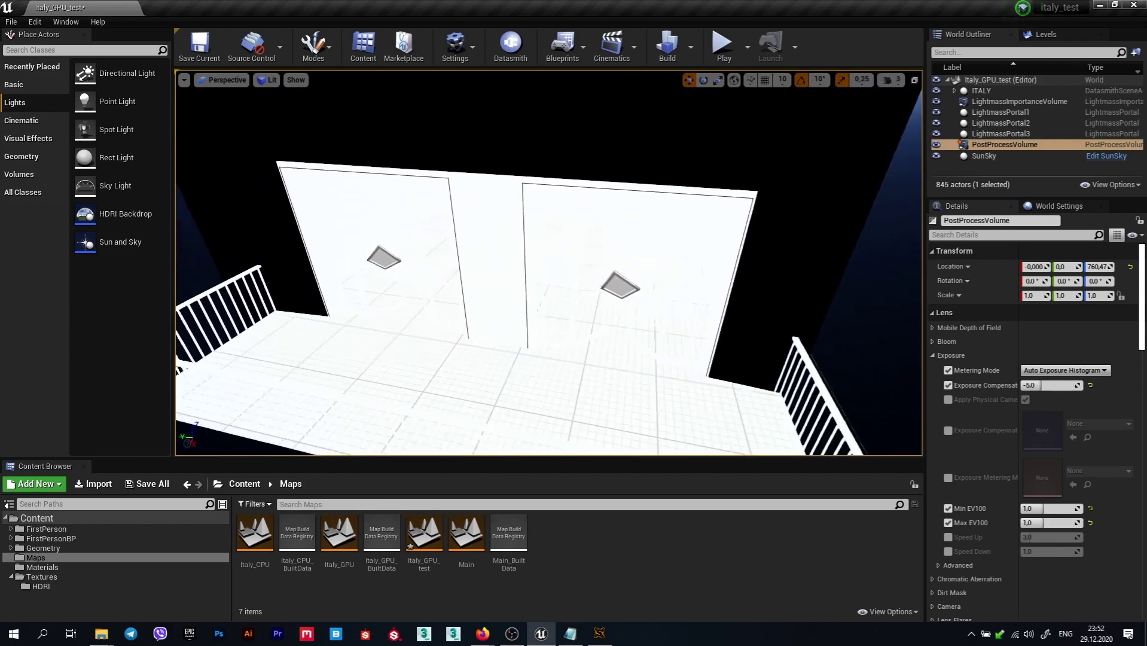
right_click_drag(705, 252, 705, 252)
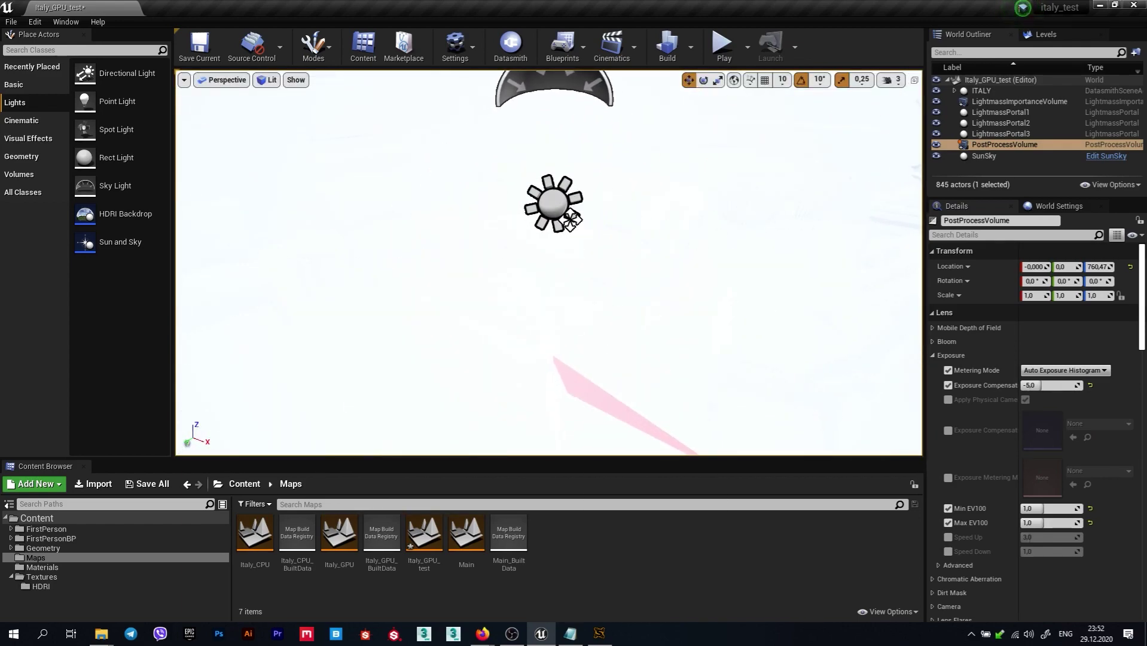
left_click(553, 203)
left_click(996, 317)
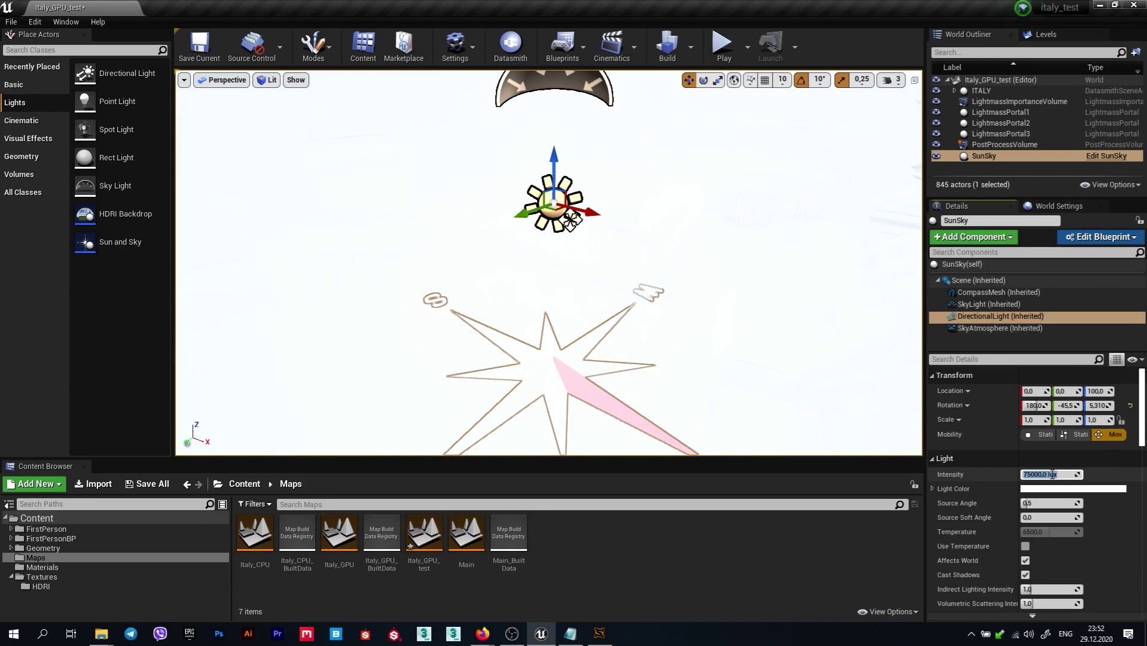
Set the sun intensity to 100 lux and make SunSky's sky light and sun light static
type("100")
key("Return")
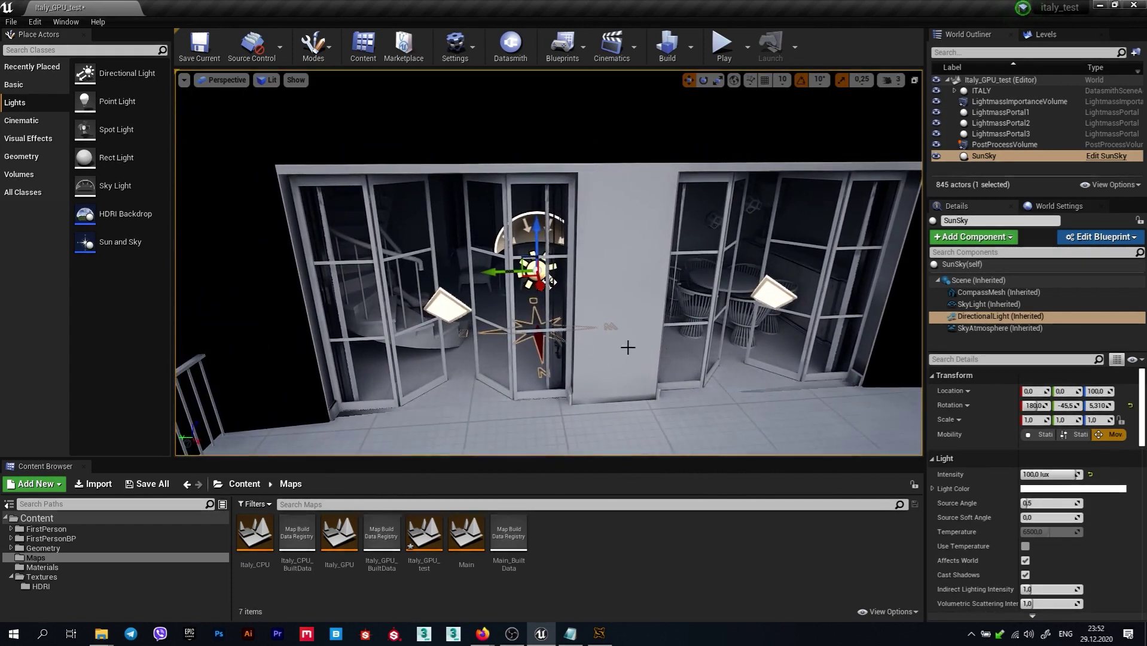
left_click(963, 264)
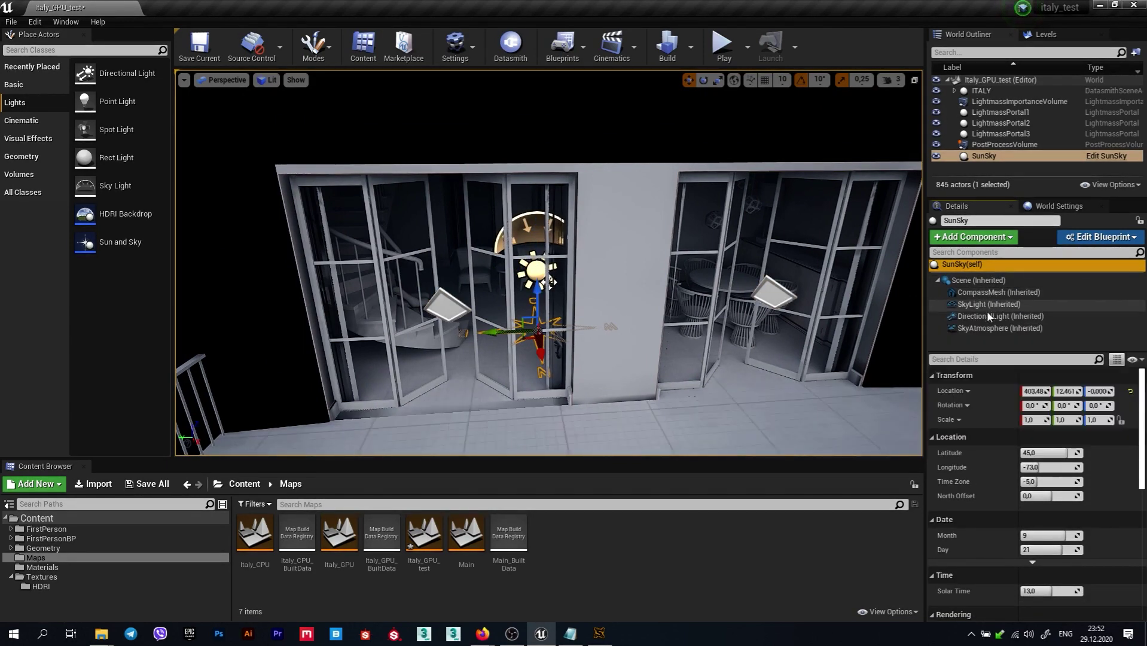
left_click(985, 305)
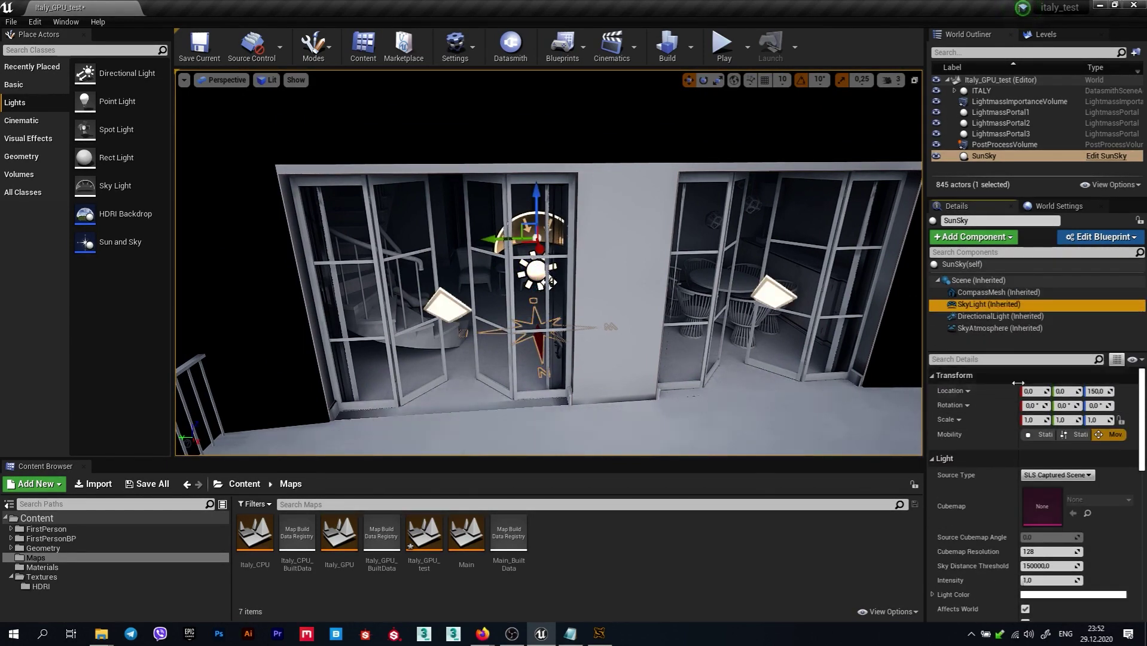
left_click(1046, 435)
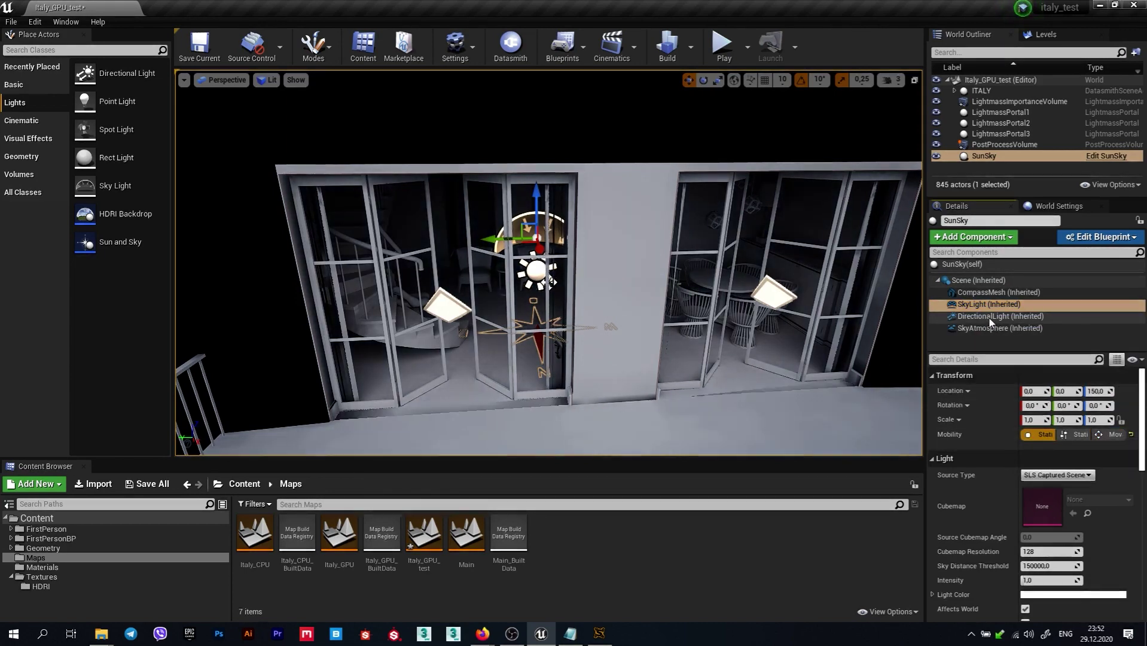
left_click(990, 317)
left_click(1046, 437)
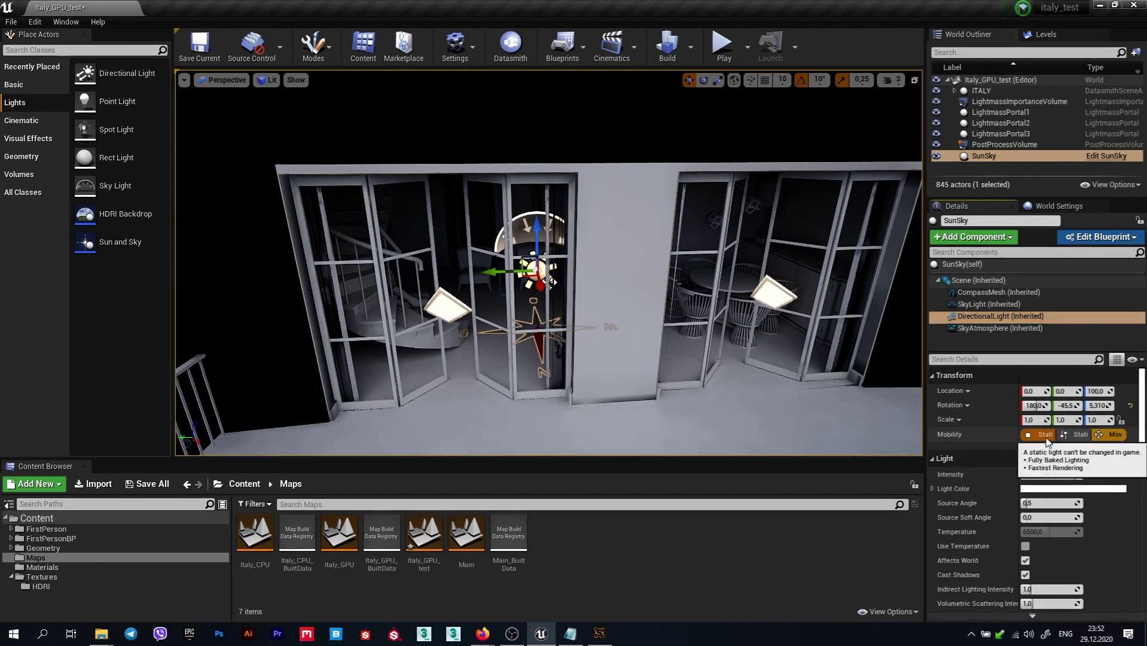
Orbit around the balcony and move in toward the glass doors
mouse_move(549, 263)
left_mouse_down("alt")
mouse_move(502, 257)
mouse_move(478, 239)
left_mouse_up("alt")
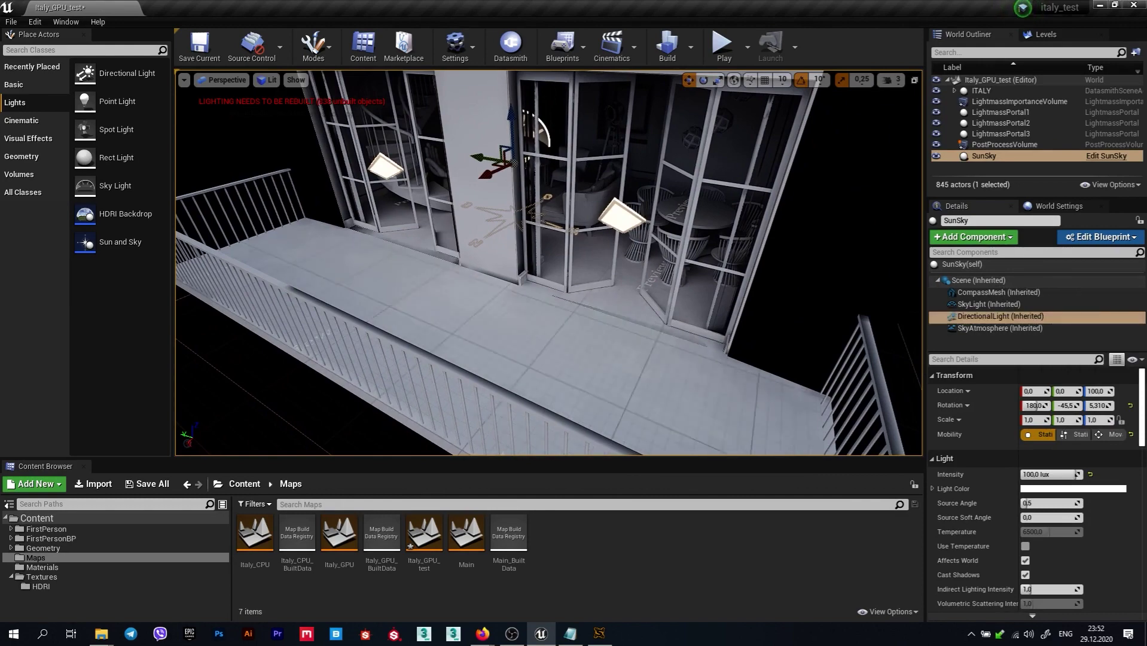
left_click_drag(549, 263, 768, 339, "alt")
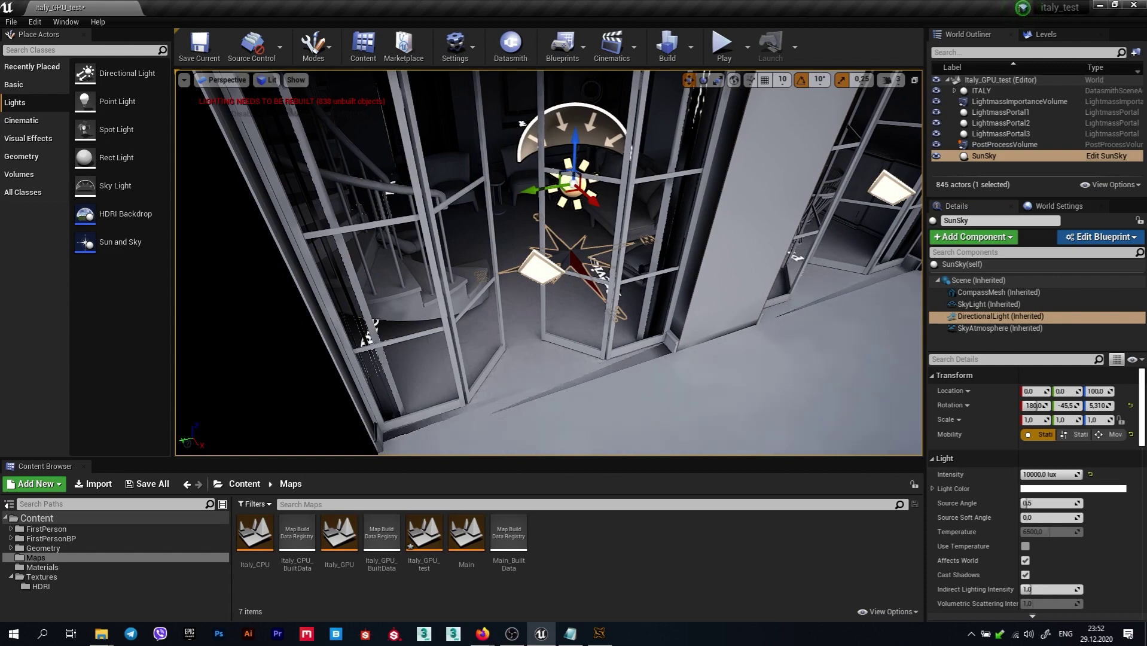
key("f")
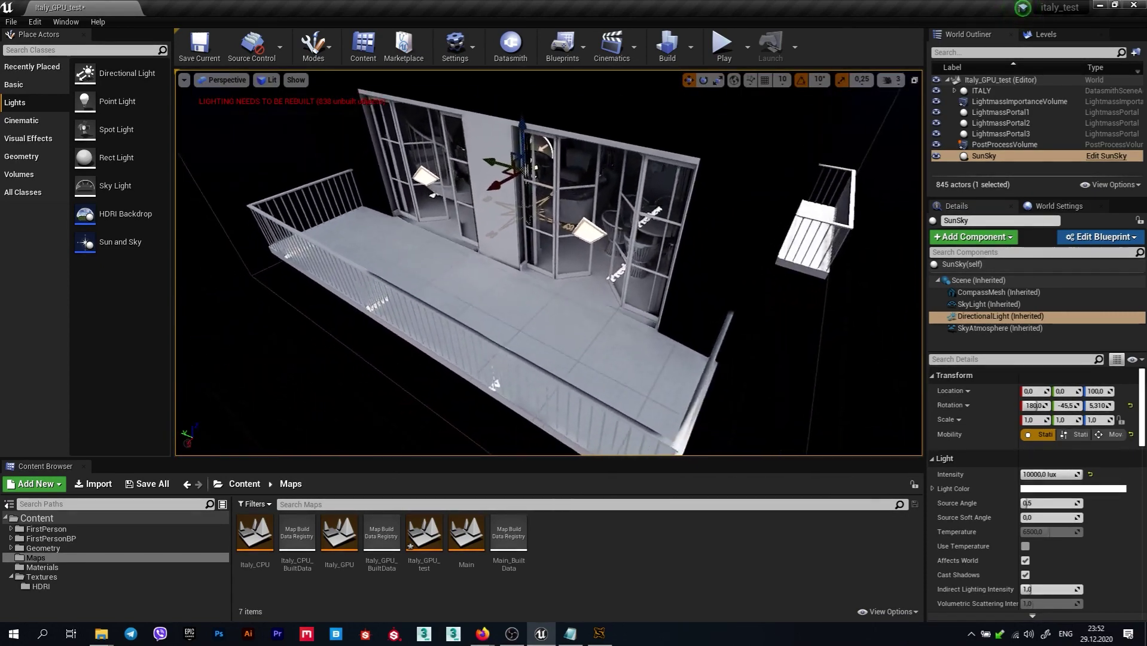
left_click_drag(814, 370, 814, 370, "alt")
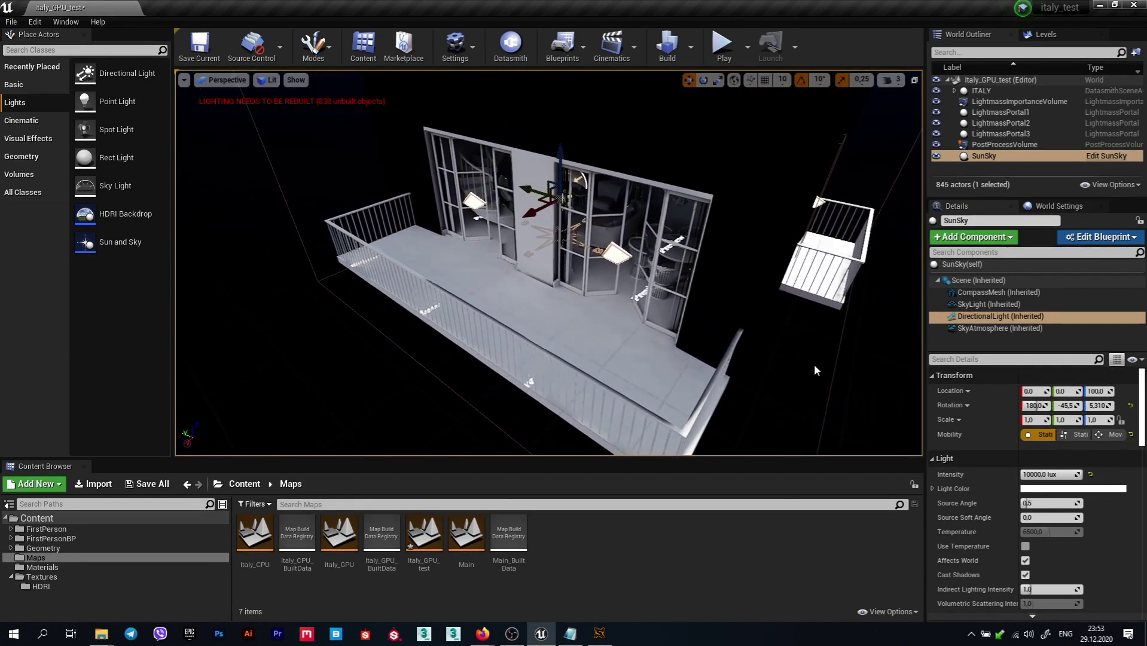
left_click(319, 316)
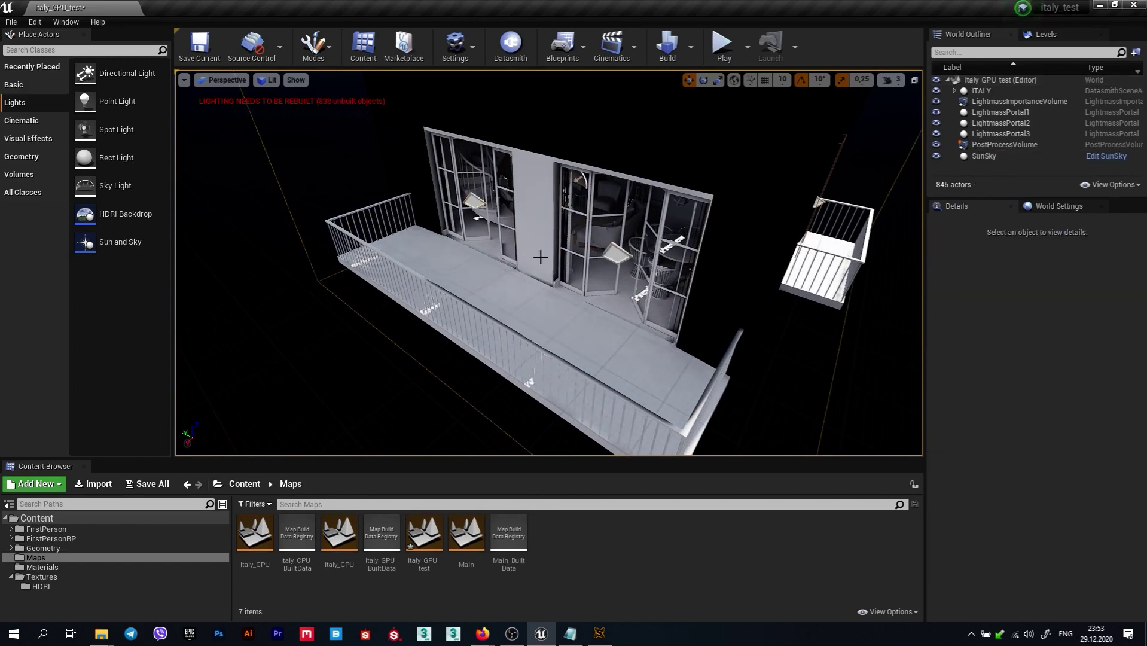
left_click_drag(320, 316, 319, 316, "alt")
left_click_drag(790, 376, 790, 376, "alt")
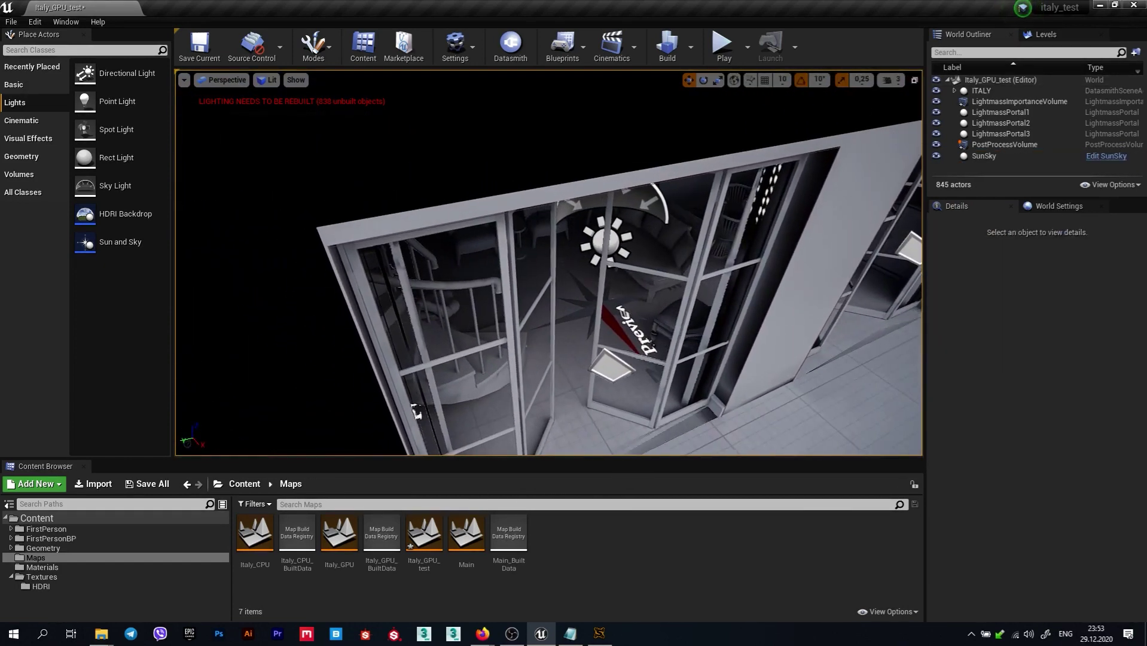
Select SunSky and raise its North Offset to 312
left_click(790, 376)
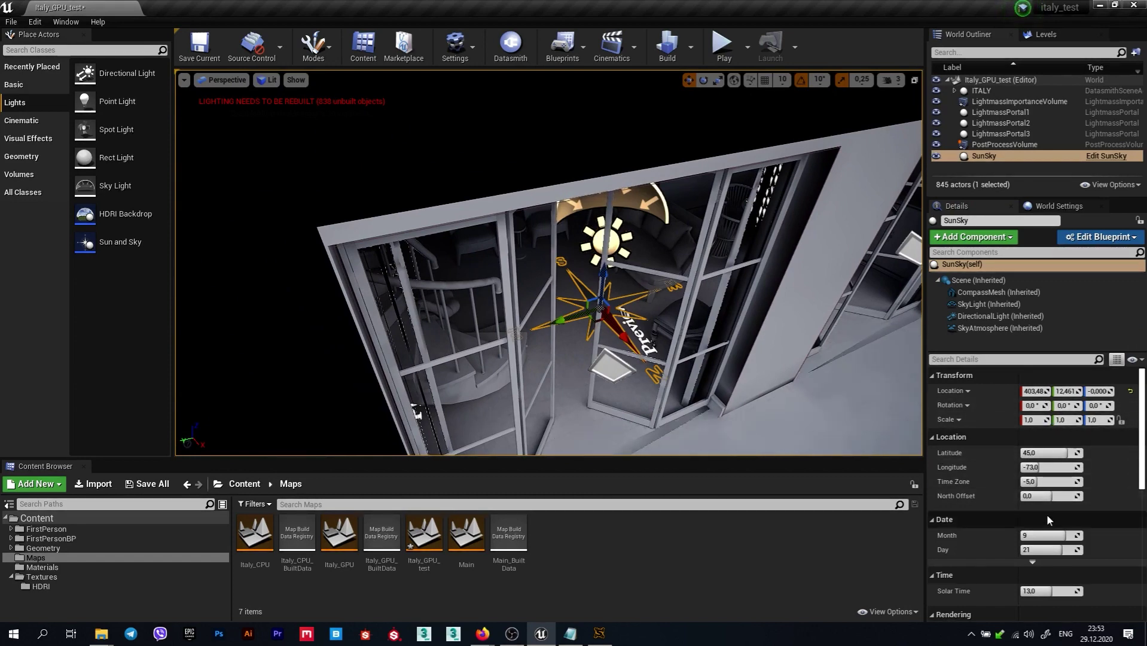
scroll(1046, 503, "down", 1)
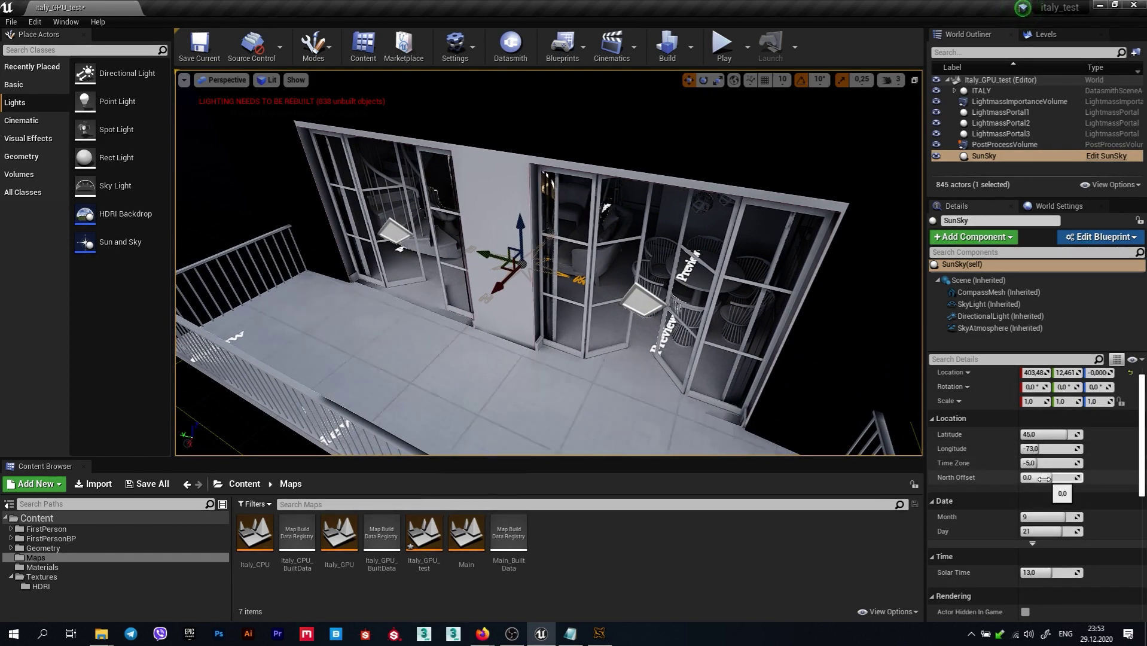
mouse_move(549, 263)
right_mouse_down()
mouse_move(538, 281)
mouse_move(520, 281)
right_mouse_up()
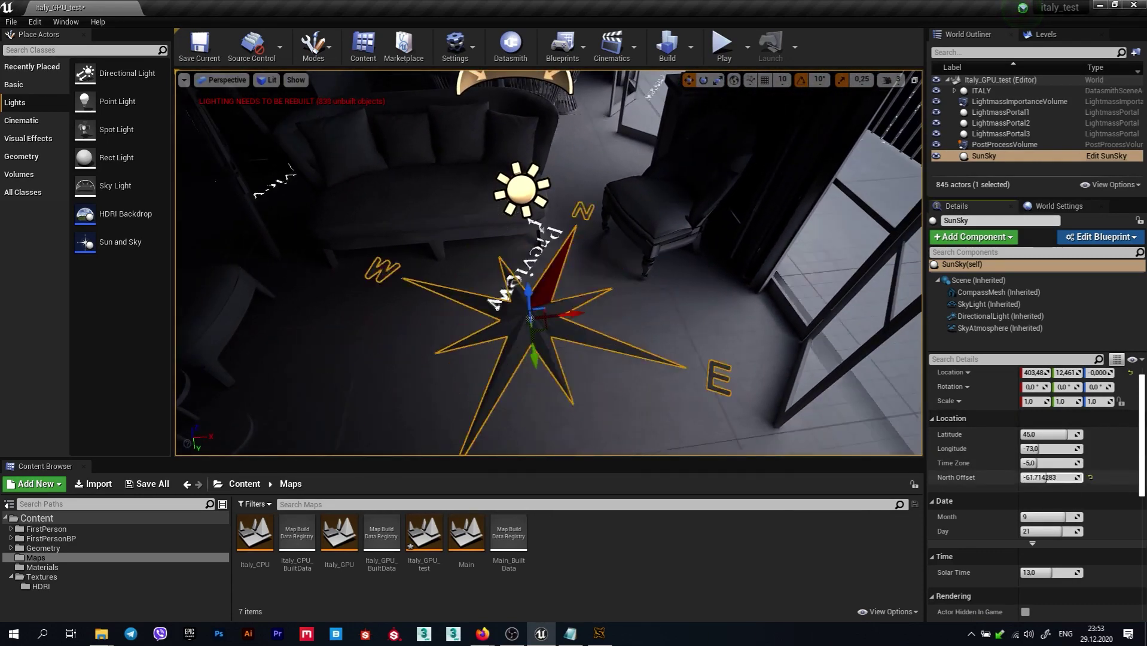
left_click_drag(1047, 477, 1047, 477)
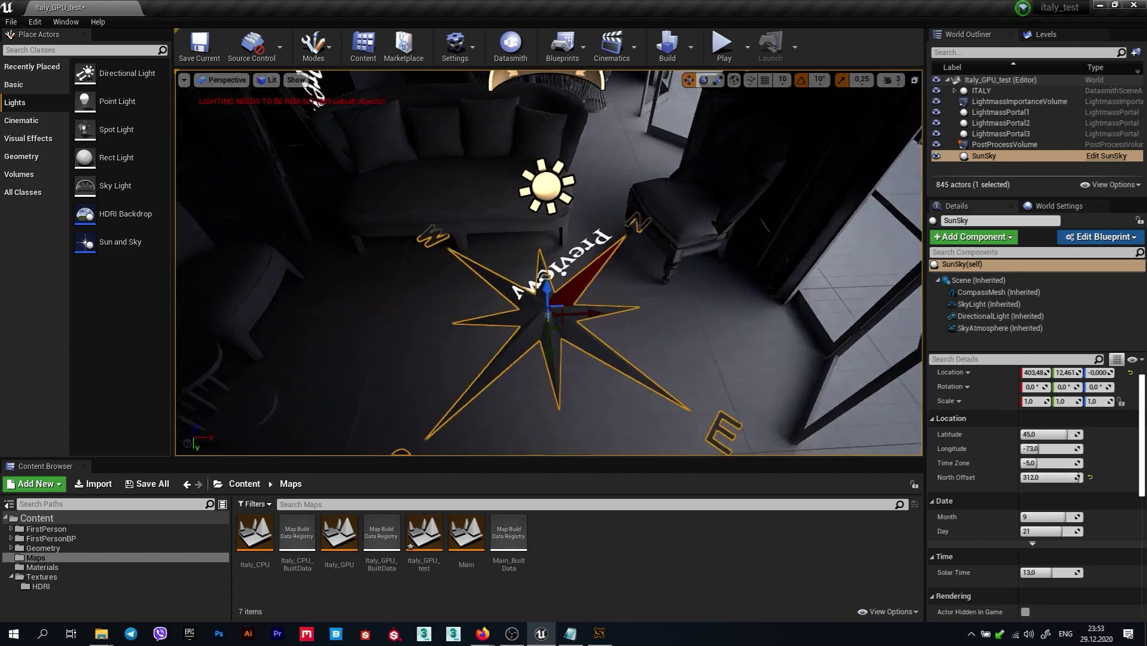
Lower North Offset to about 120, framing the sunlight on the balcony and doors
right_click_drag(549, 263, 549, 263)
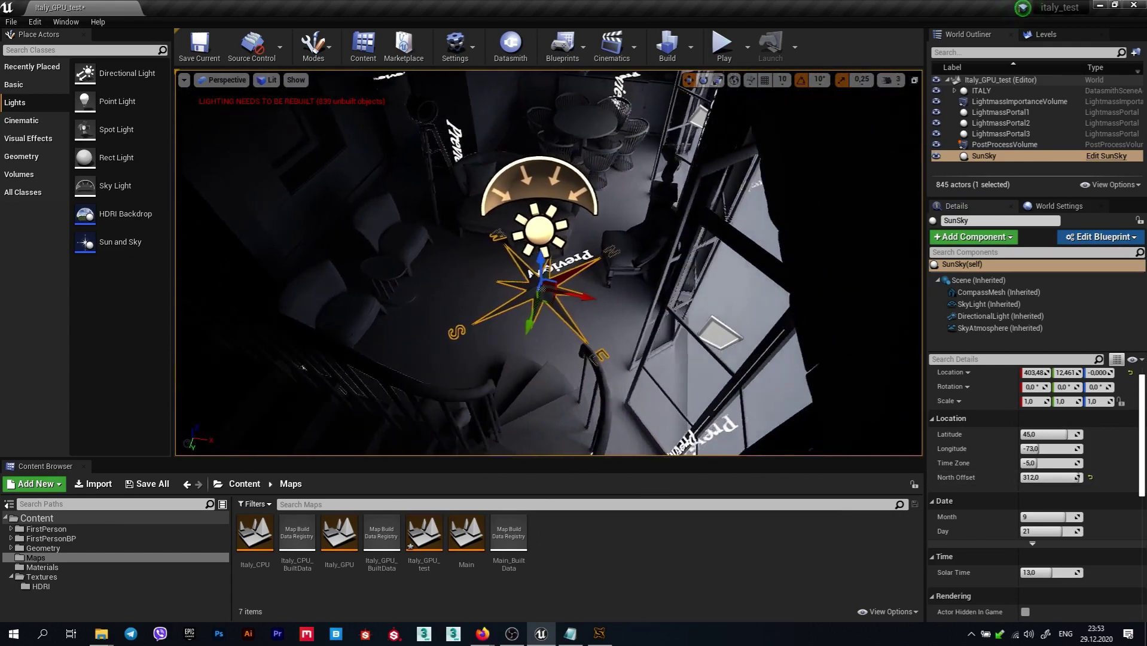
right_click_drag(701, 322, 700, 322)
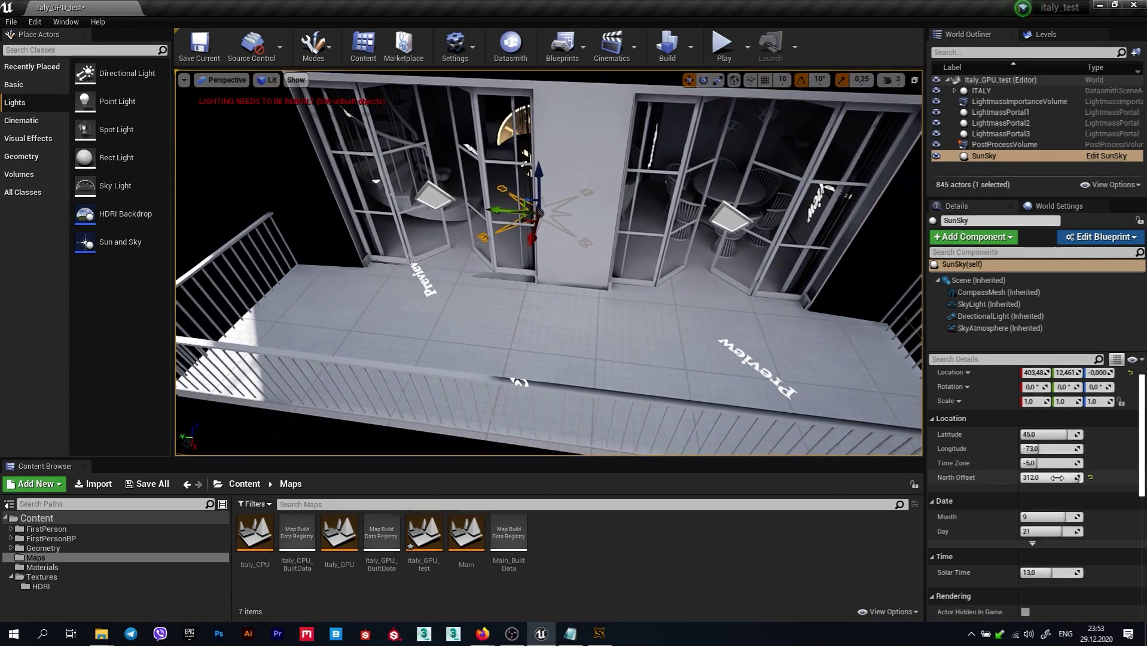
left_click_drag(1051, 477, 1043, 477)
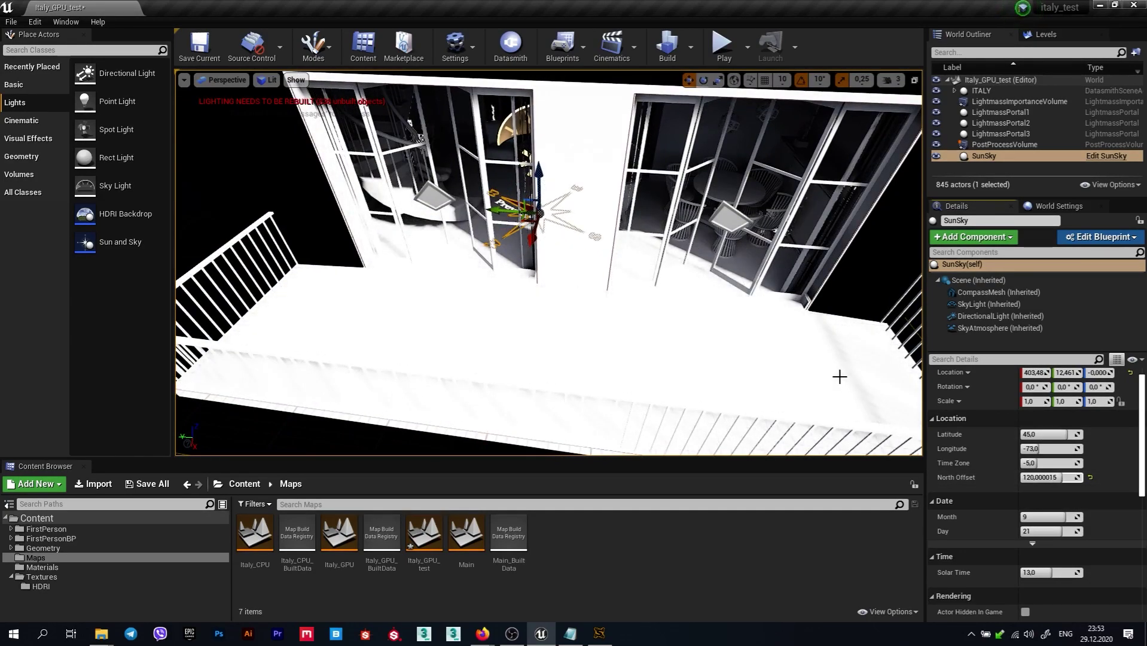
right_click_drag(840, 377, 840, 376)
type("-2")
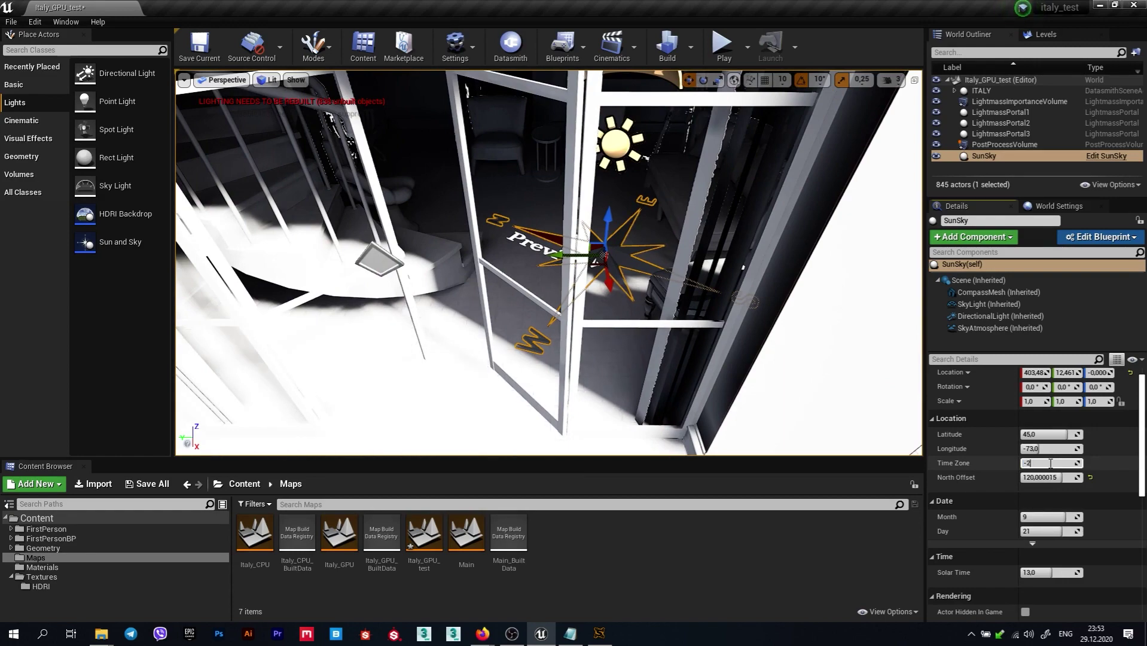
Set SunSky's Time Zone to -2 and North Offset to about 209
key("Return")
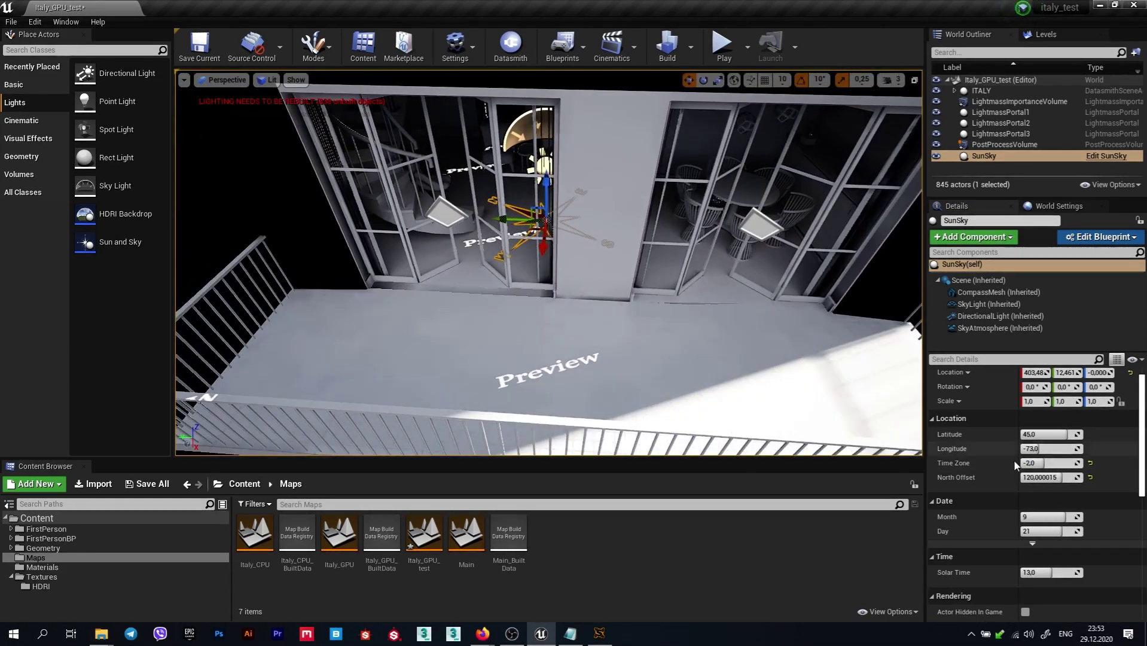
left_click_drag(1043, 478, 1082, 478)
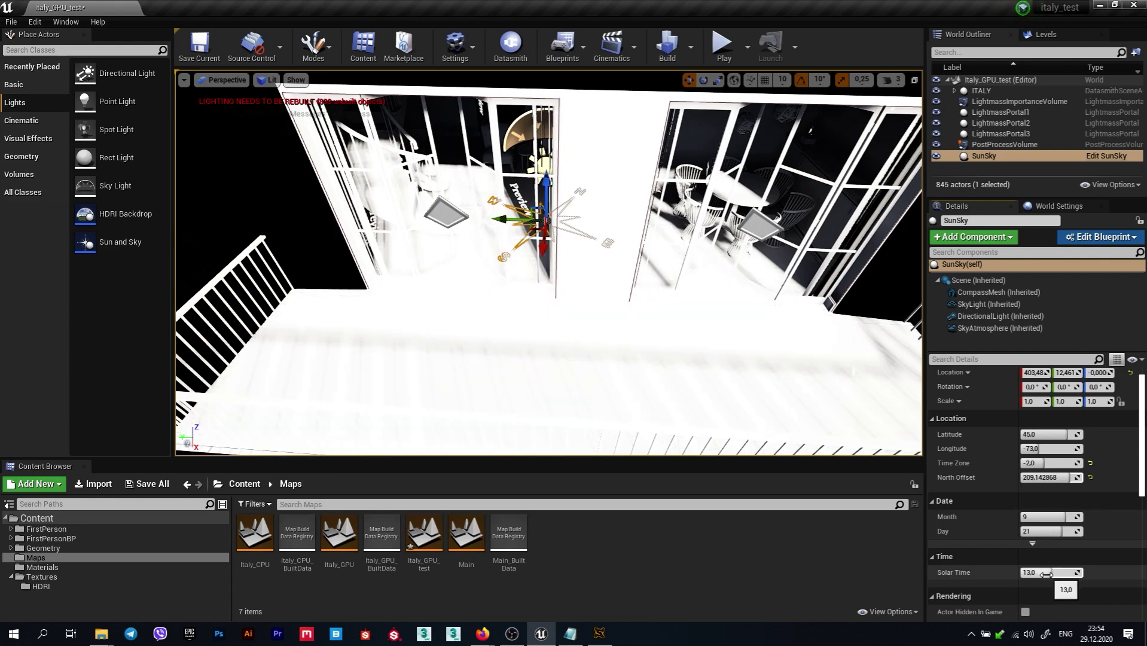
left_click_drag(766, 356, 767, 356, "alt")
type("8")
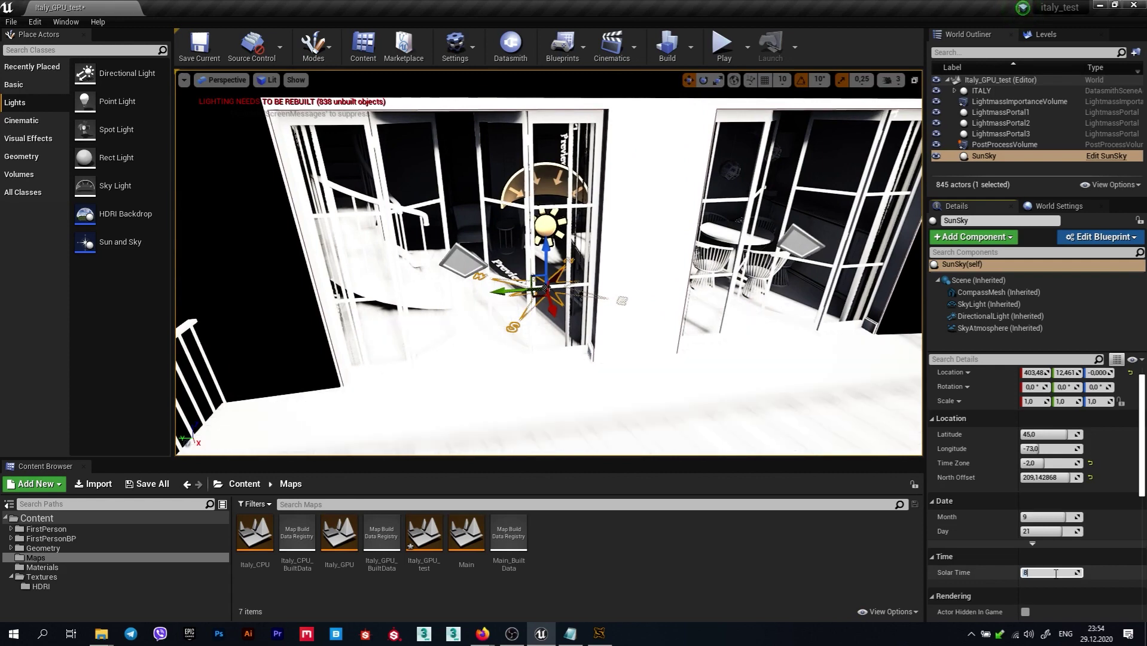
Set Solar Time to 8, then 21, then drag it down to about 9.69
key("Return")
left_click_drag(774, 342, 773, 343, "alt")
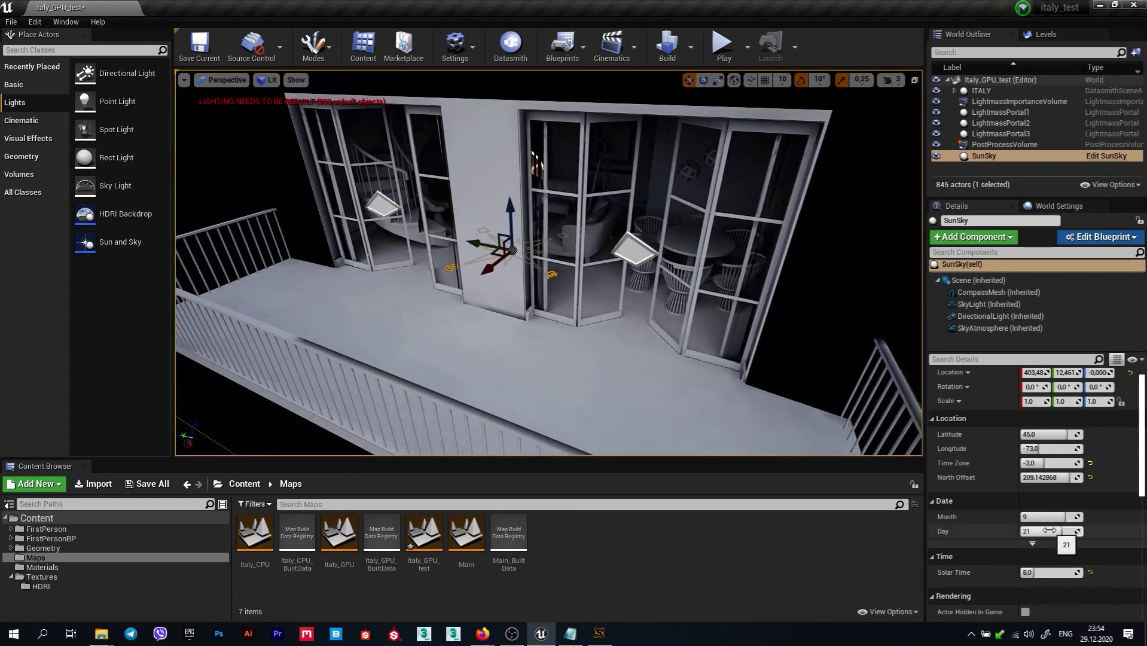
left_click(1052, 570)
type("21")
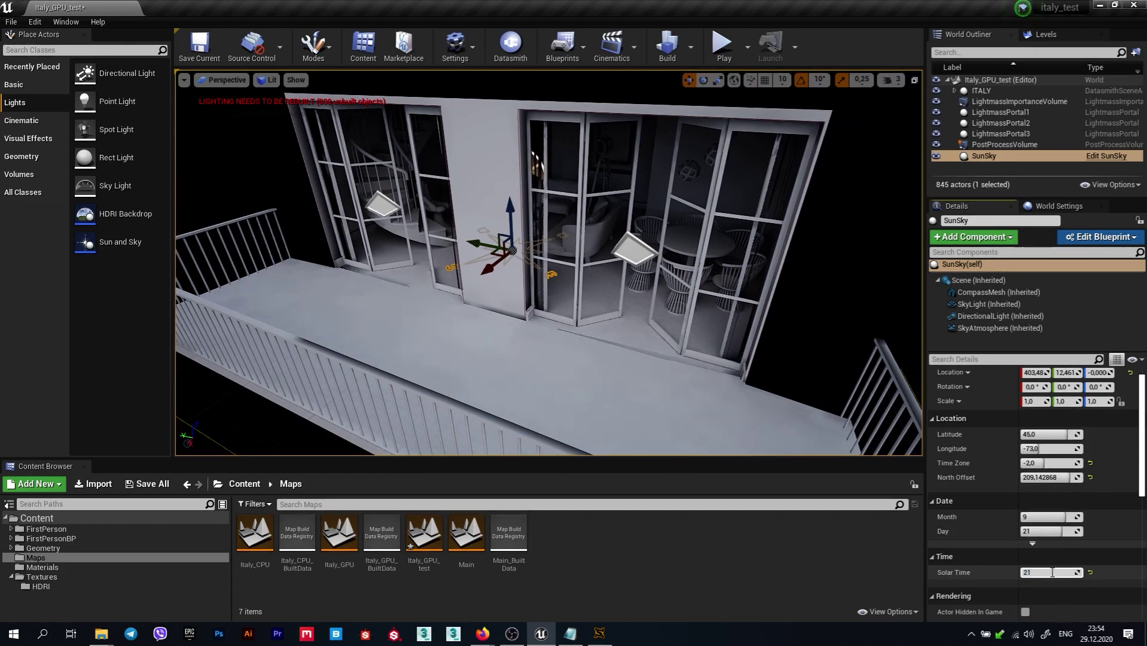
key("Return")
left_click_drag(491, 320, 889, 447, "alt")
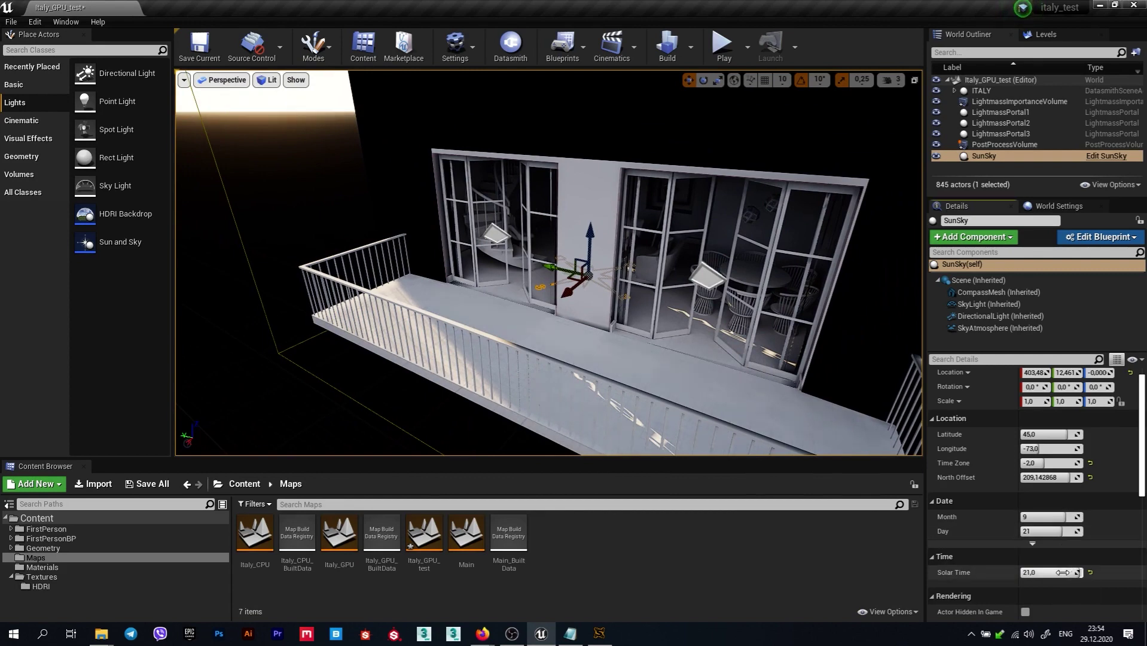
mouse_move(1062, 572)
left_mouse_down()
mouse_move(1029, 572)
mouse_move(1043, 572)
left_mouse_up()
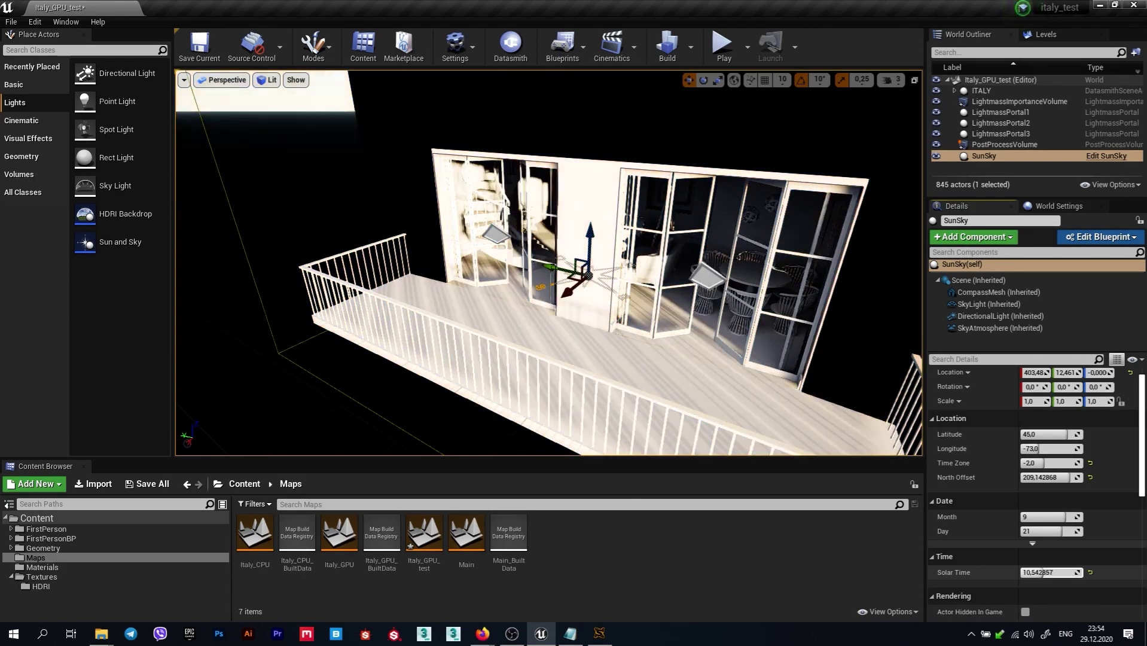
left_click_drag(1042, 572, 1041, 572)
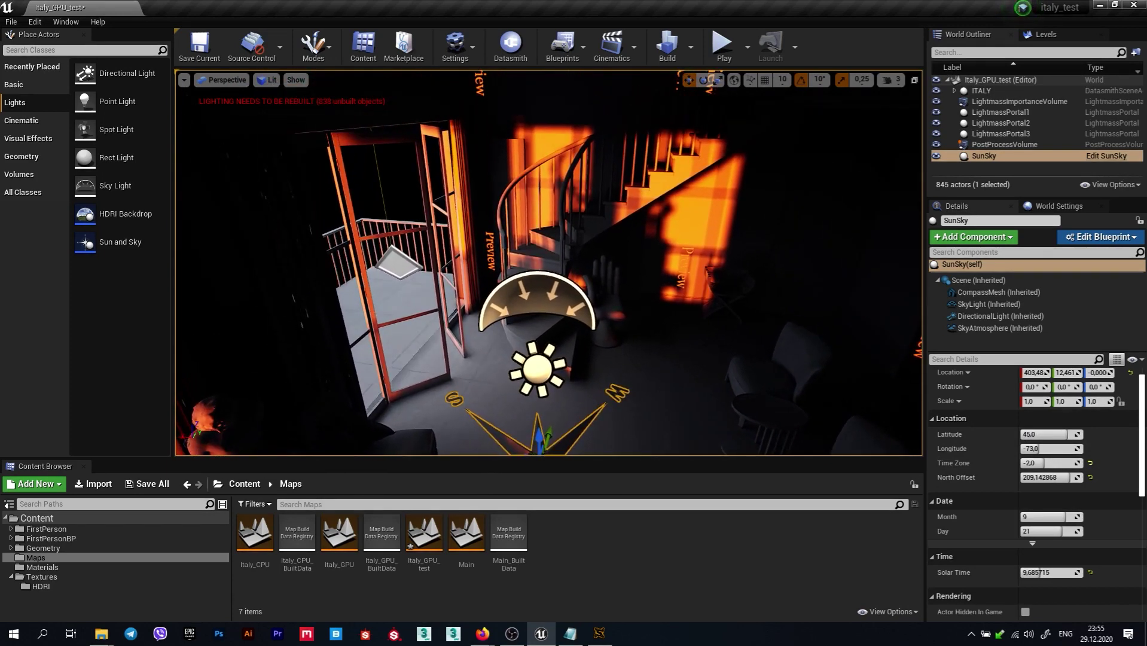
Rebuild the lighting and switch to Game View to see the orange-lit interior
right_click_drag(670, 179, 718, 180)
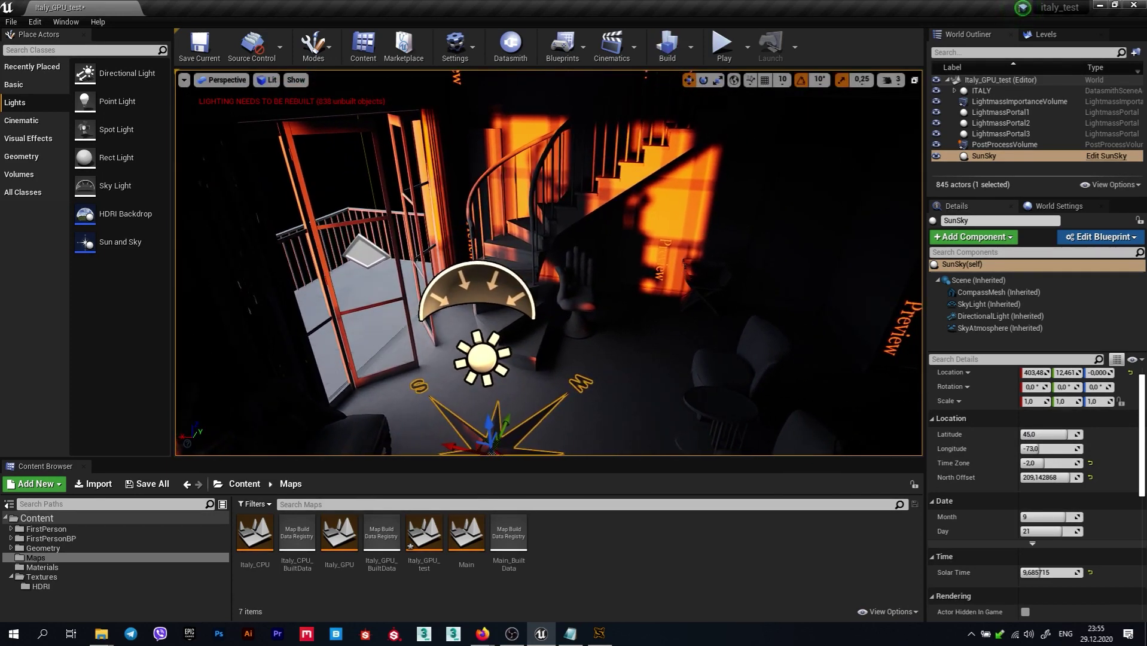
left_click(667, 45)
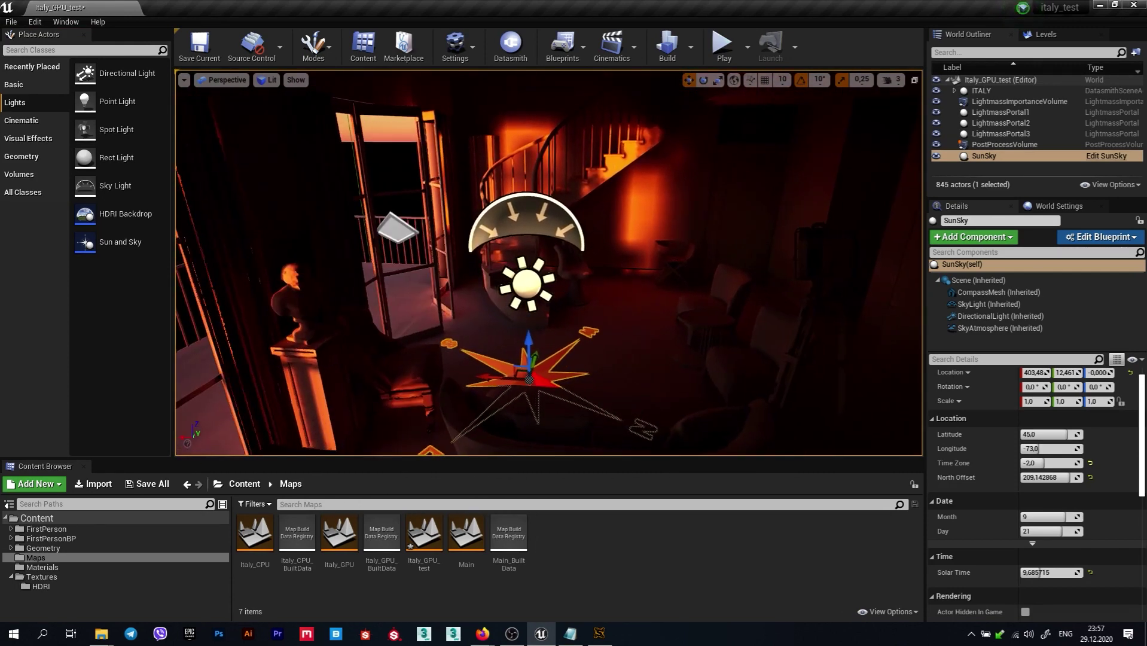
key("g")
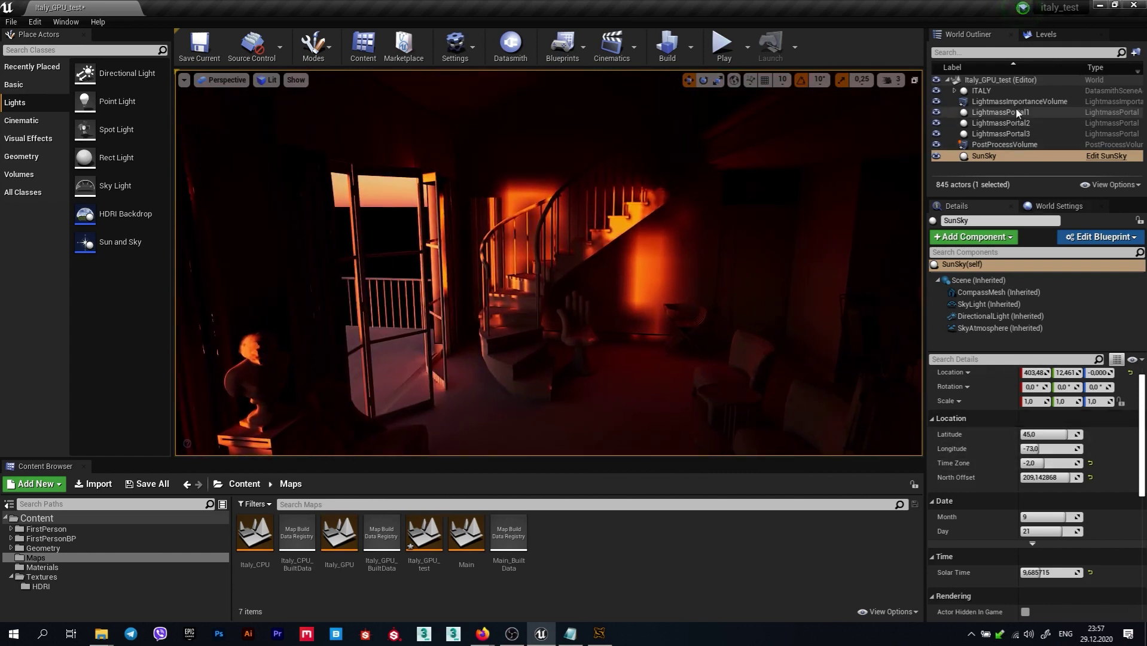
Select the PostProcessVolume and raise Exposure Compensation from -5 to about -3.29
left_click(1006, 146)
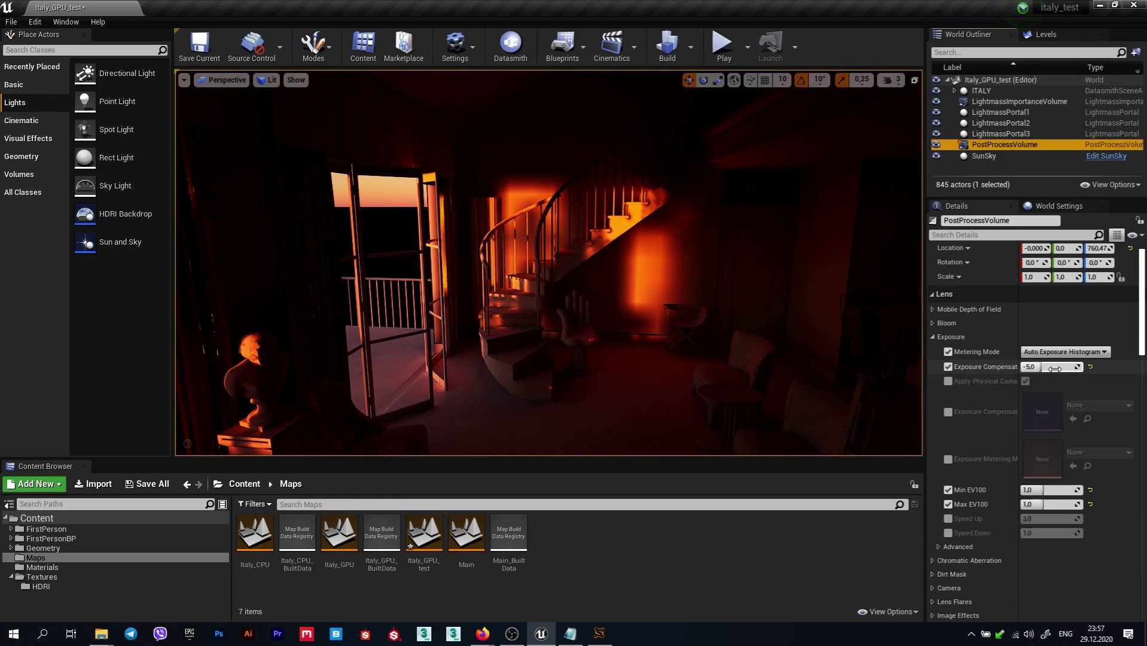
left_click_drag(1041, 367, 1044, 367)
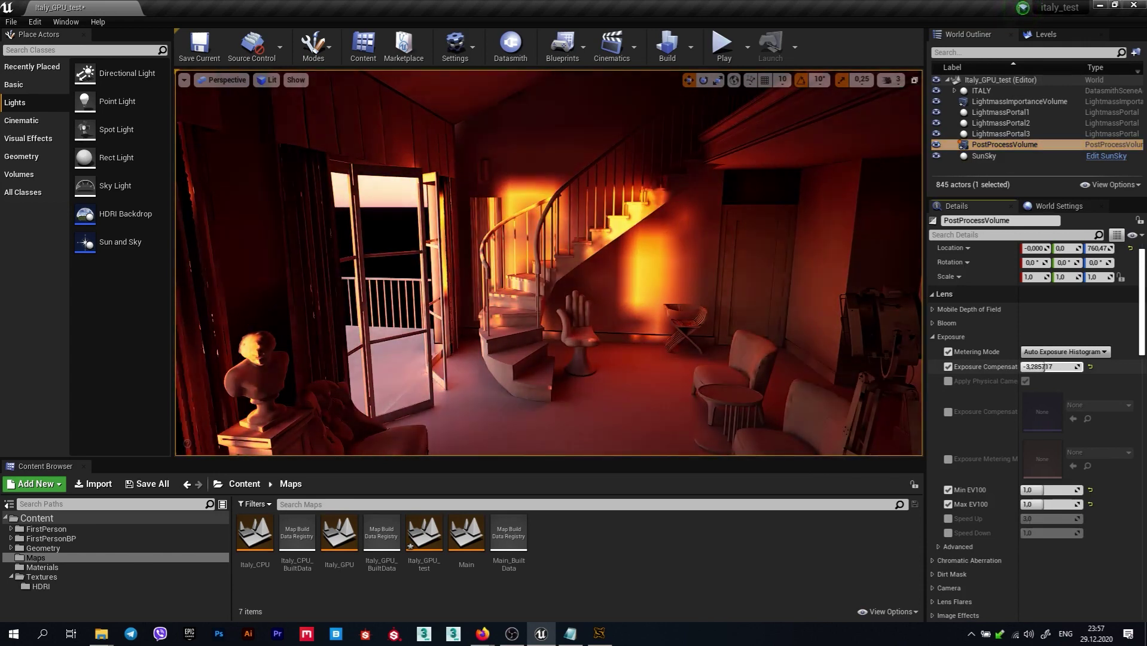